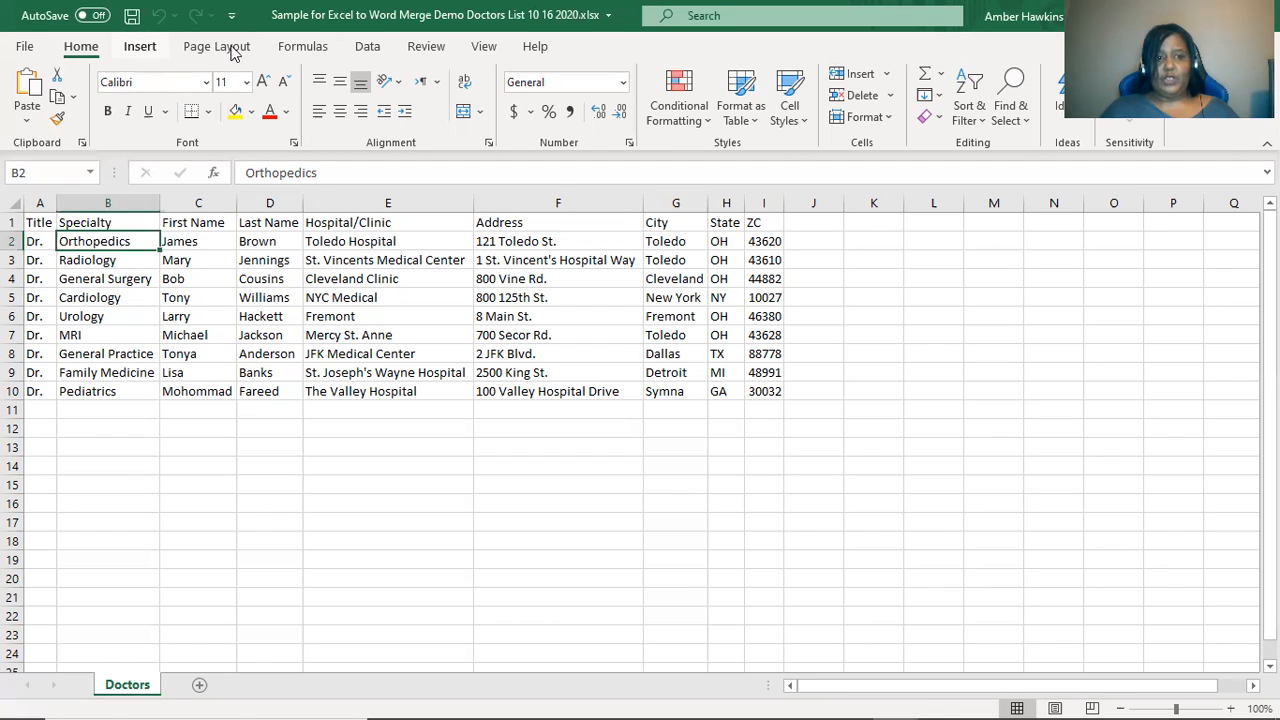
pyautogui.hotkey('alt', 'Tab')
pyautogui.hotkey('alt', 'Tab')
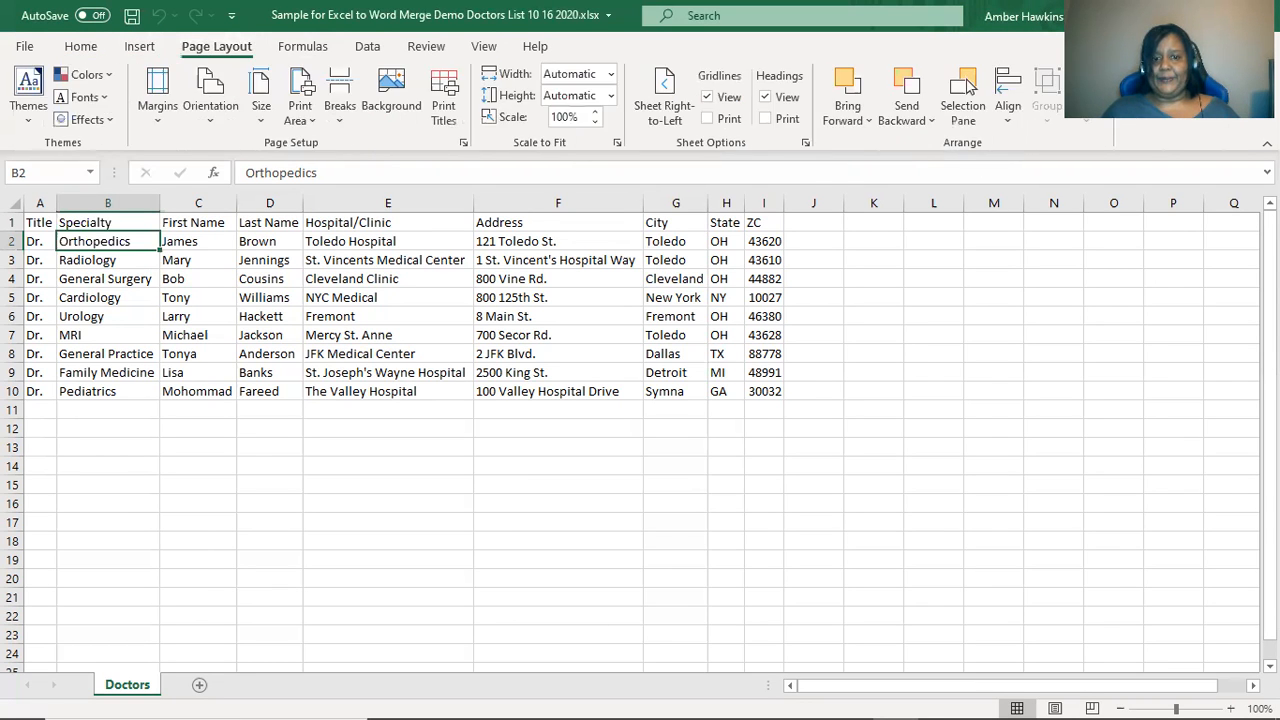
pyautogui.click(140, 47)
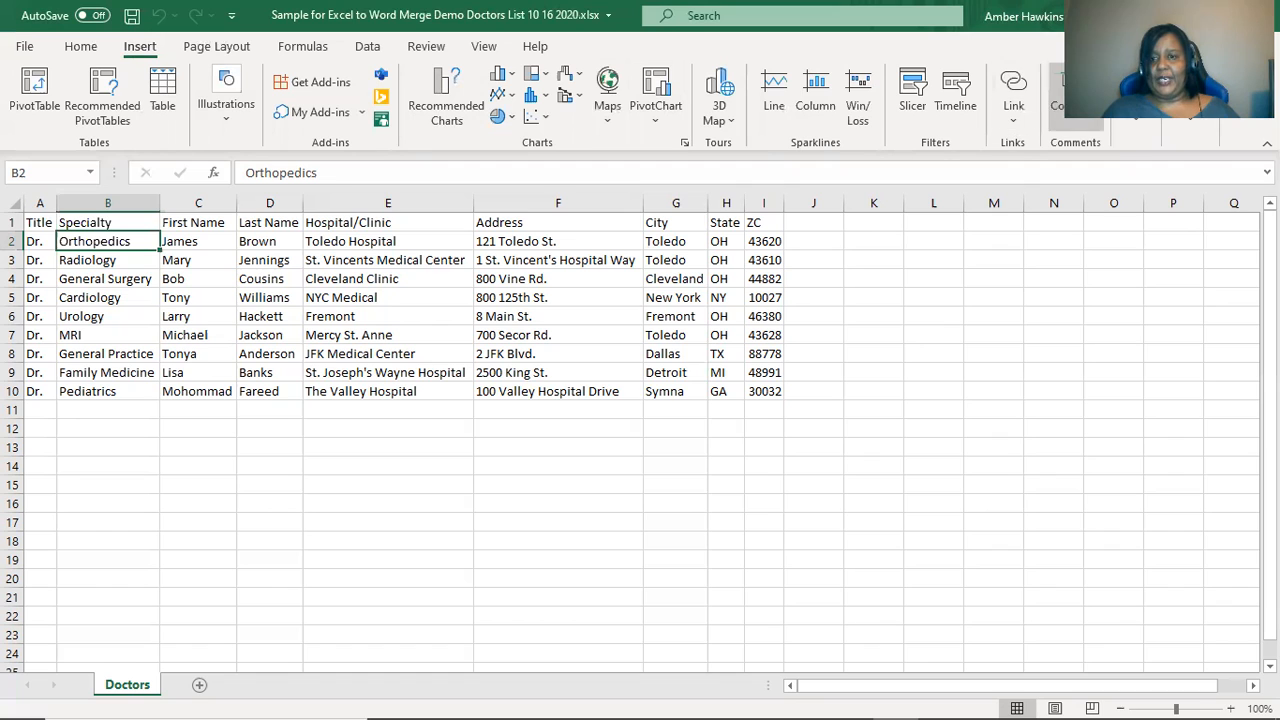
pyautogui.click(232, 48)
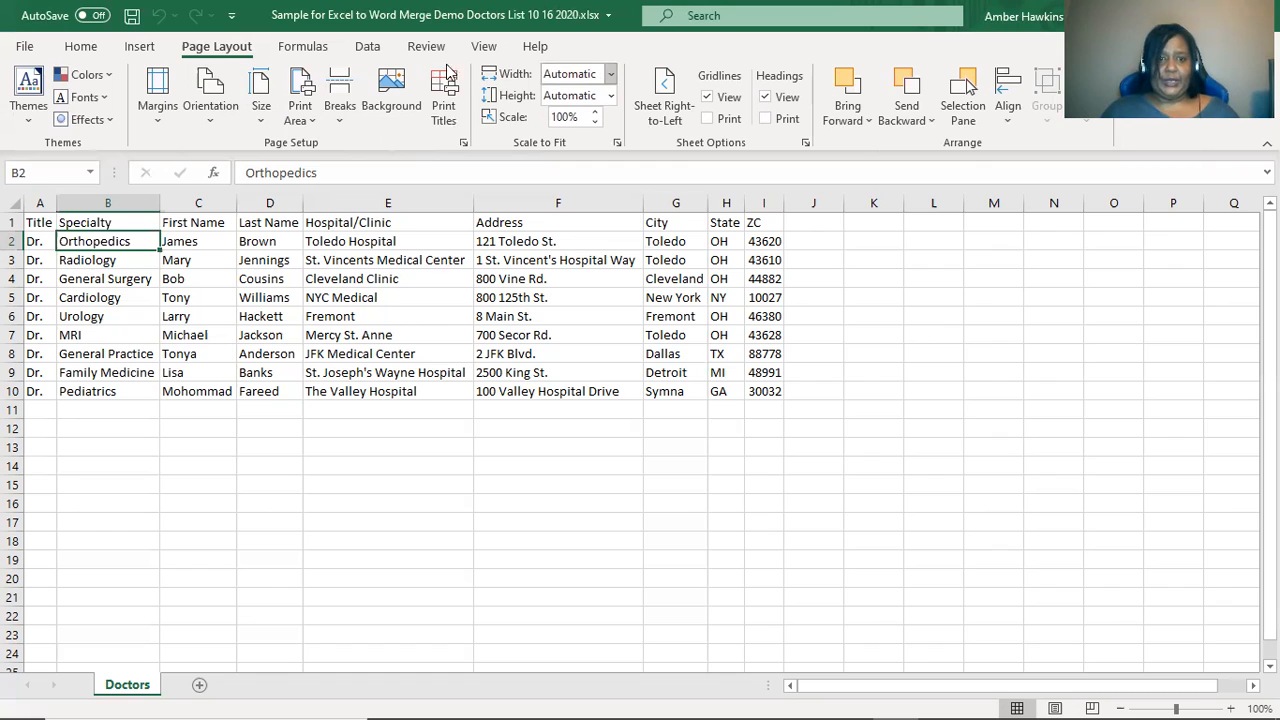
pyautogui.click(305, 47)
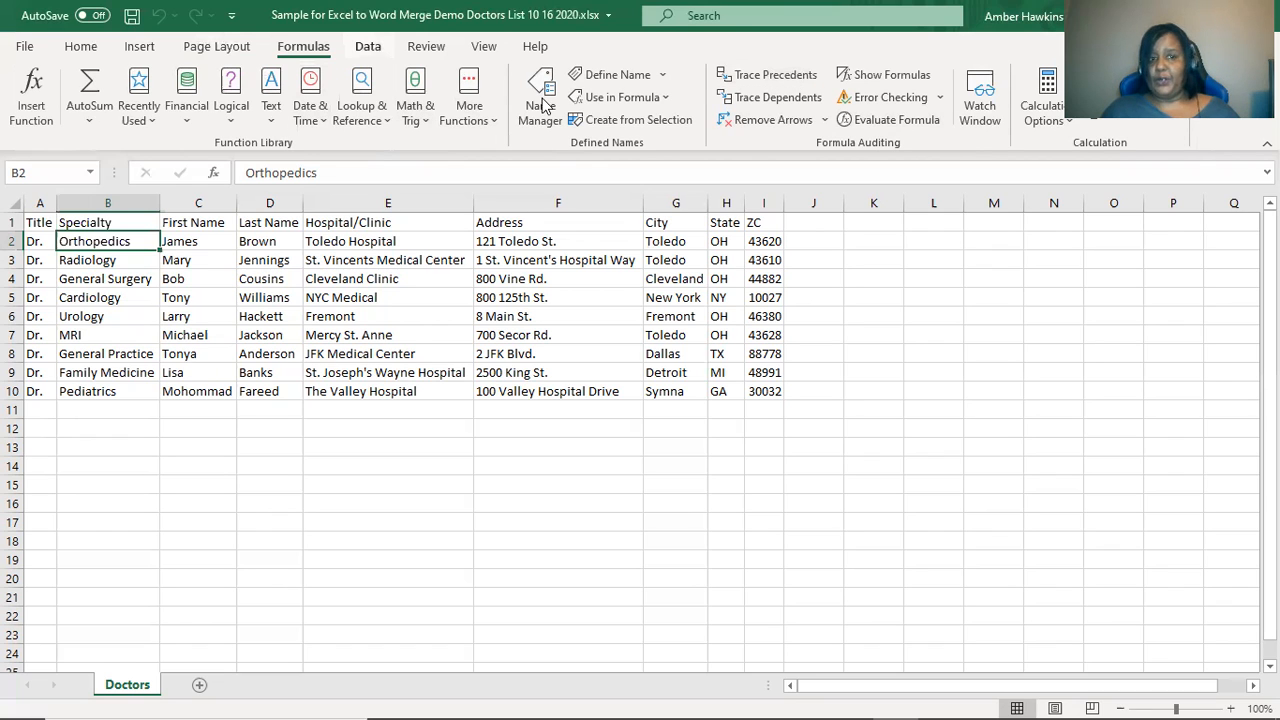
pyautogui.click(368, 47)
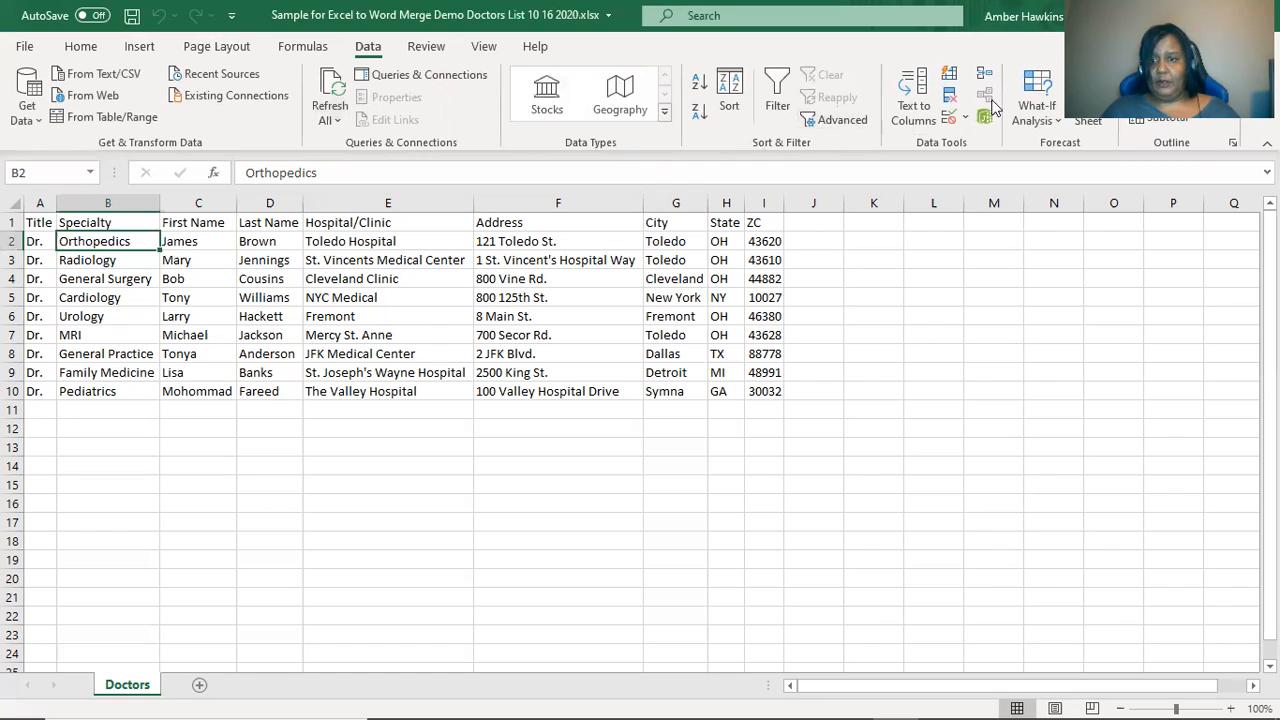
pyautogui.scroll(-1, 705, 88)
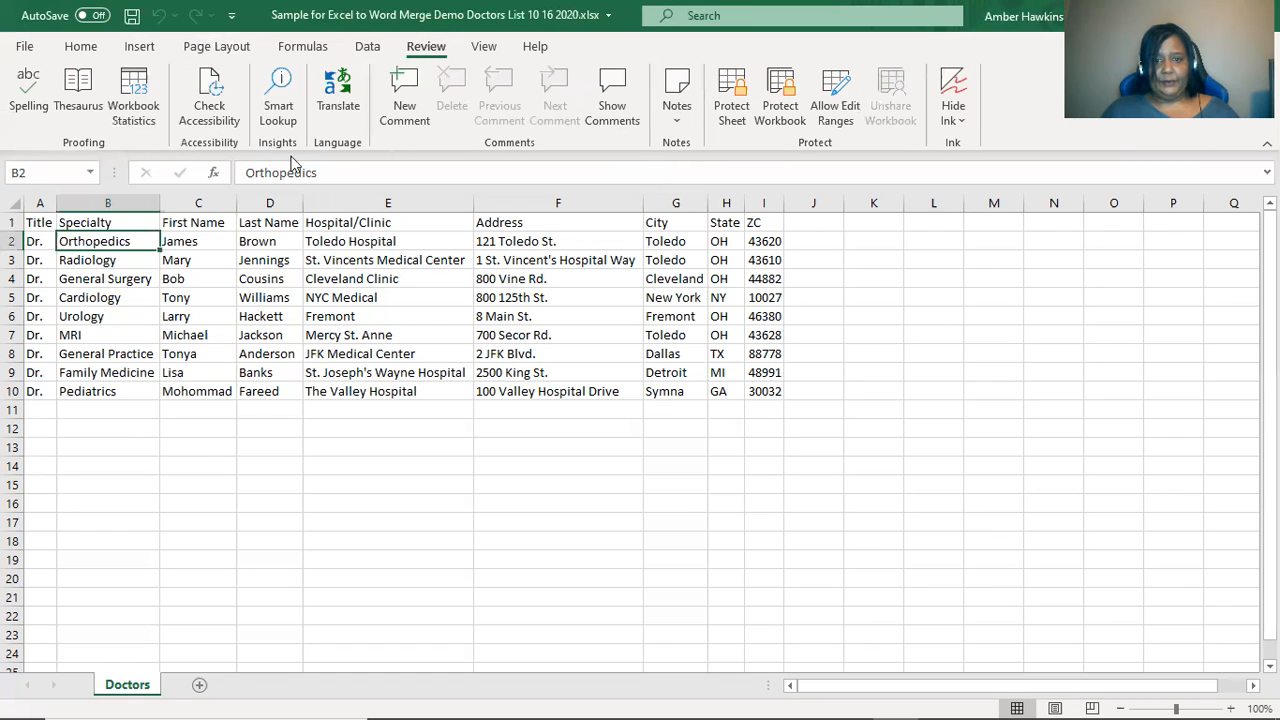
pyautogui.click(486, 50)
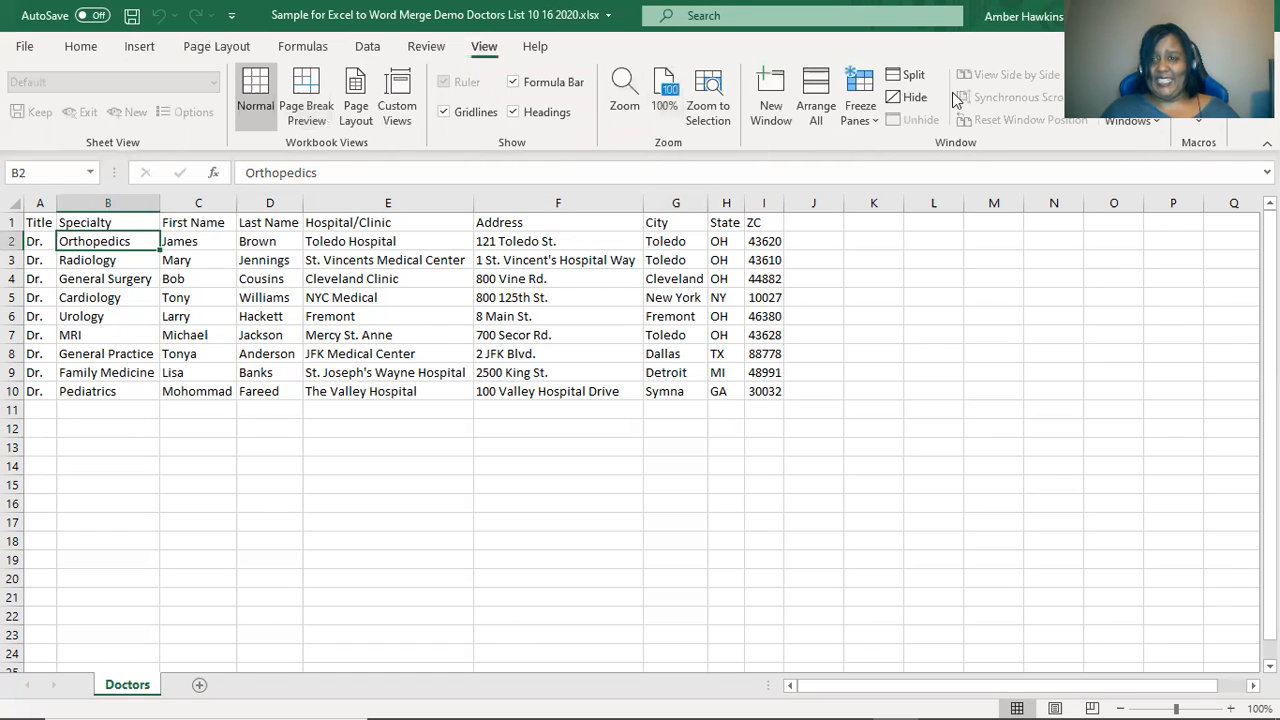
pyautogui.click(537, 48)
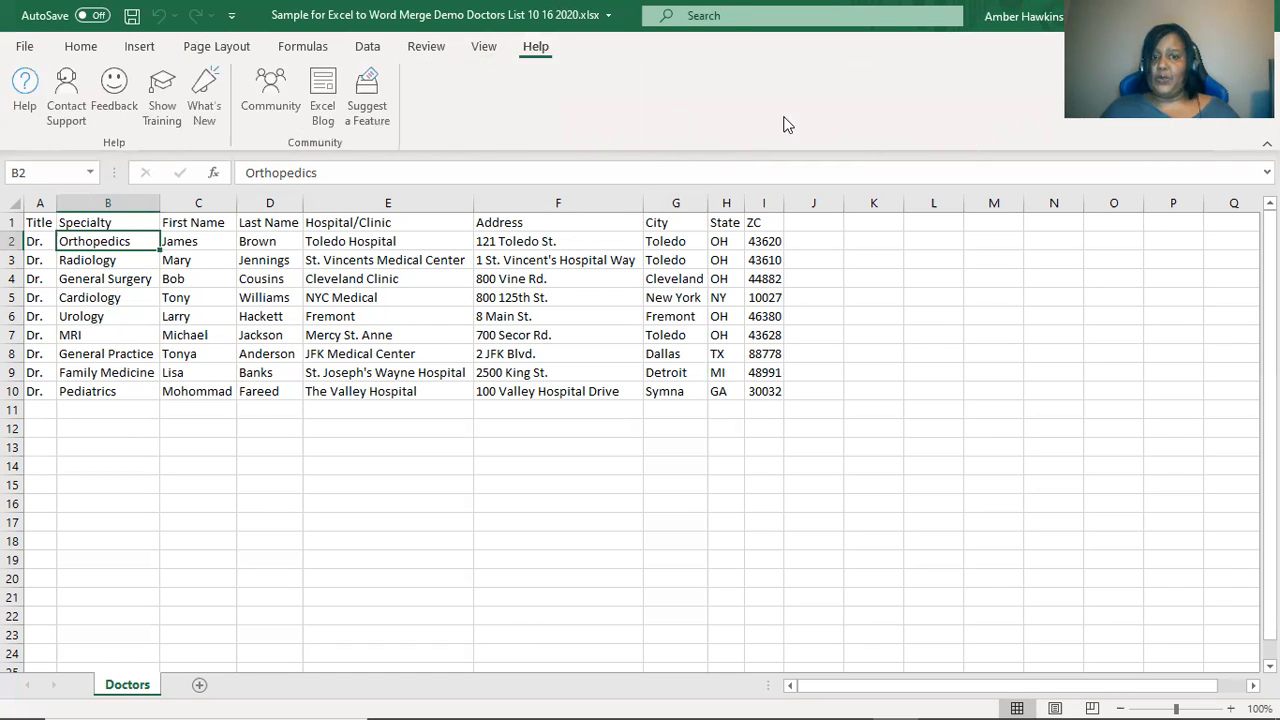
pyautogui.click(38, 52)
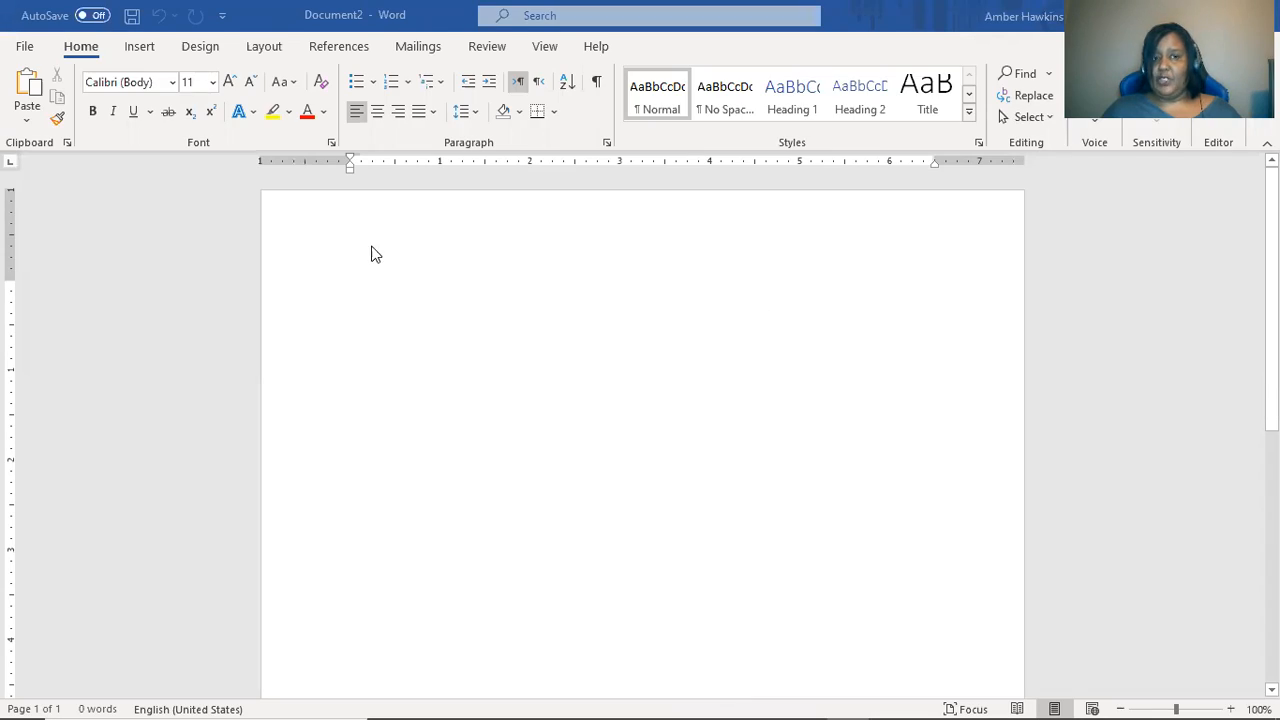
# Launch the Step-by-Step Mail Merge Wizard from the Mailings tab, with Letters as document type
pyautogui.click(419, 47)
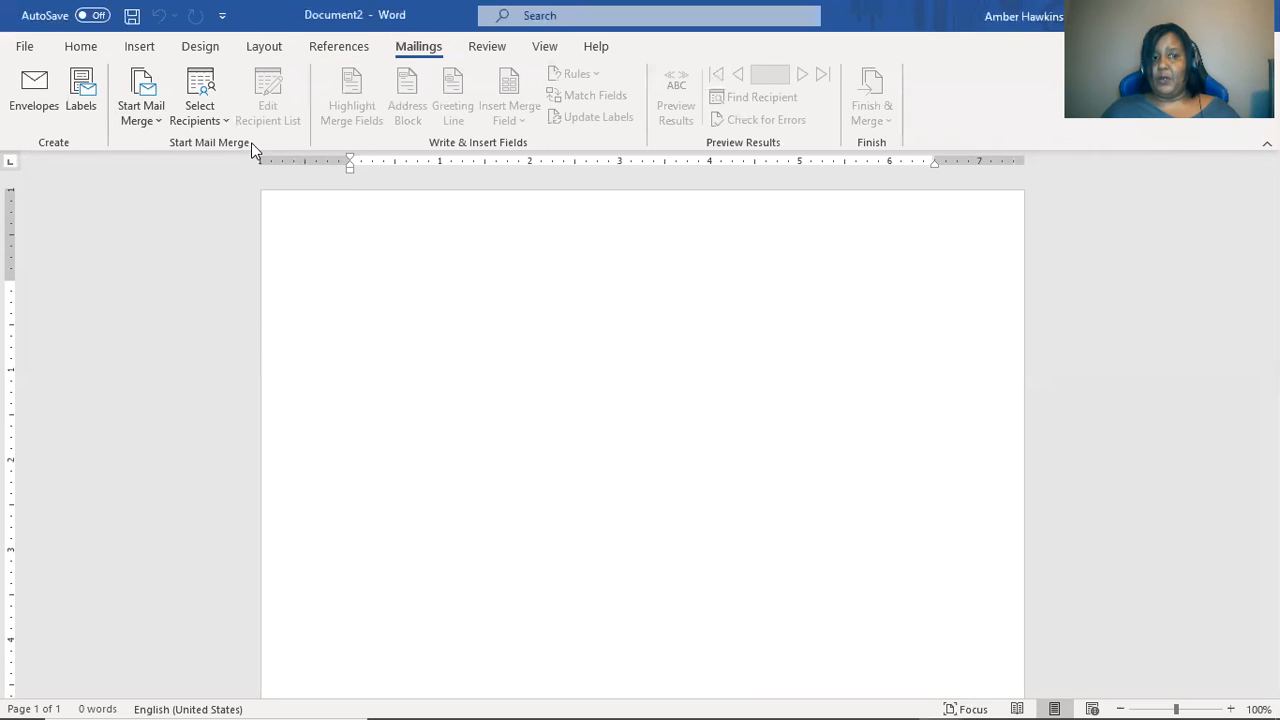
pyautogui.click(158, 122)
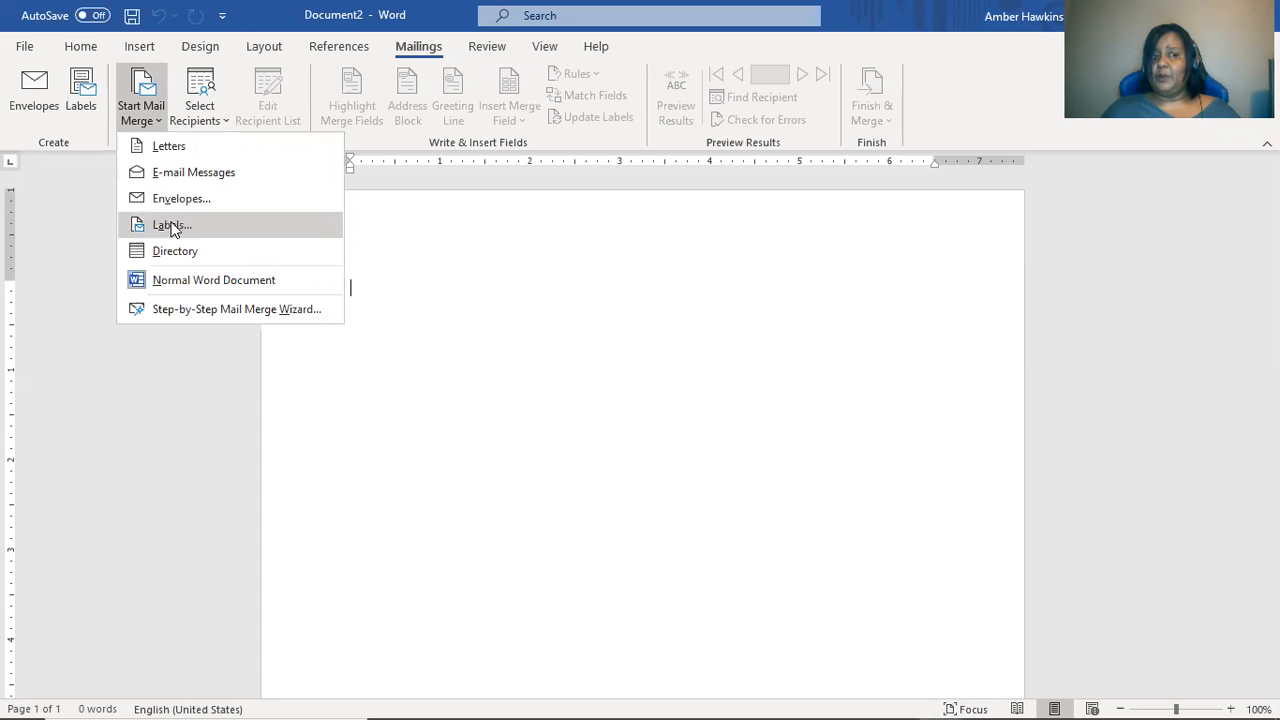
pyautogui.click(182, 313)
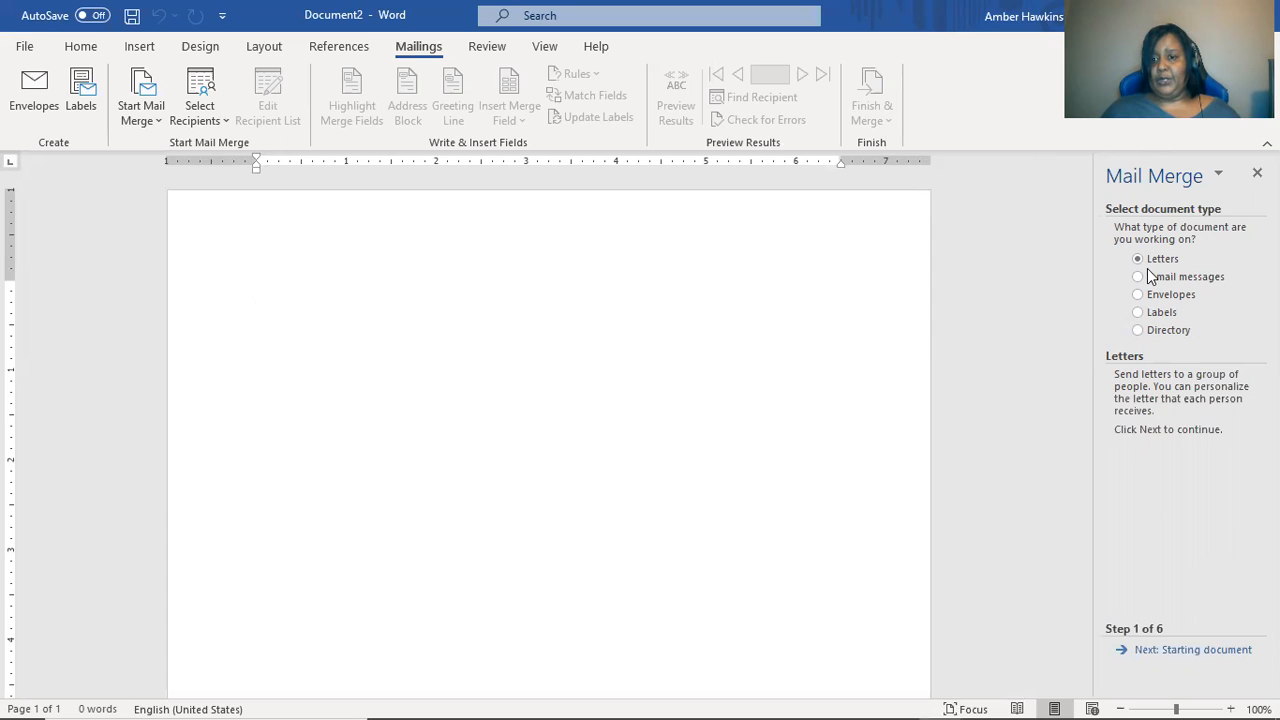
# Keep the current document as the starting letter and advance to selecting recipients
pyautogui.click(1218, 654)
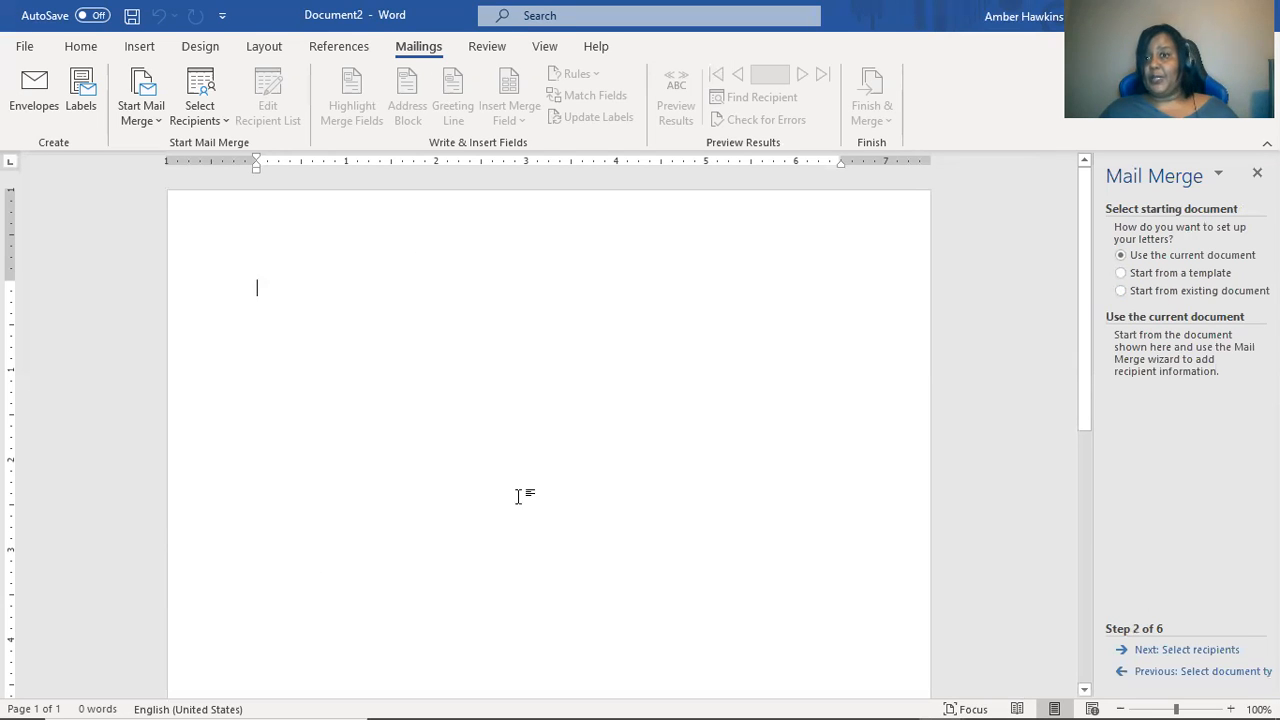
pyautogui.click(1190, 650)
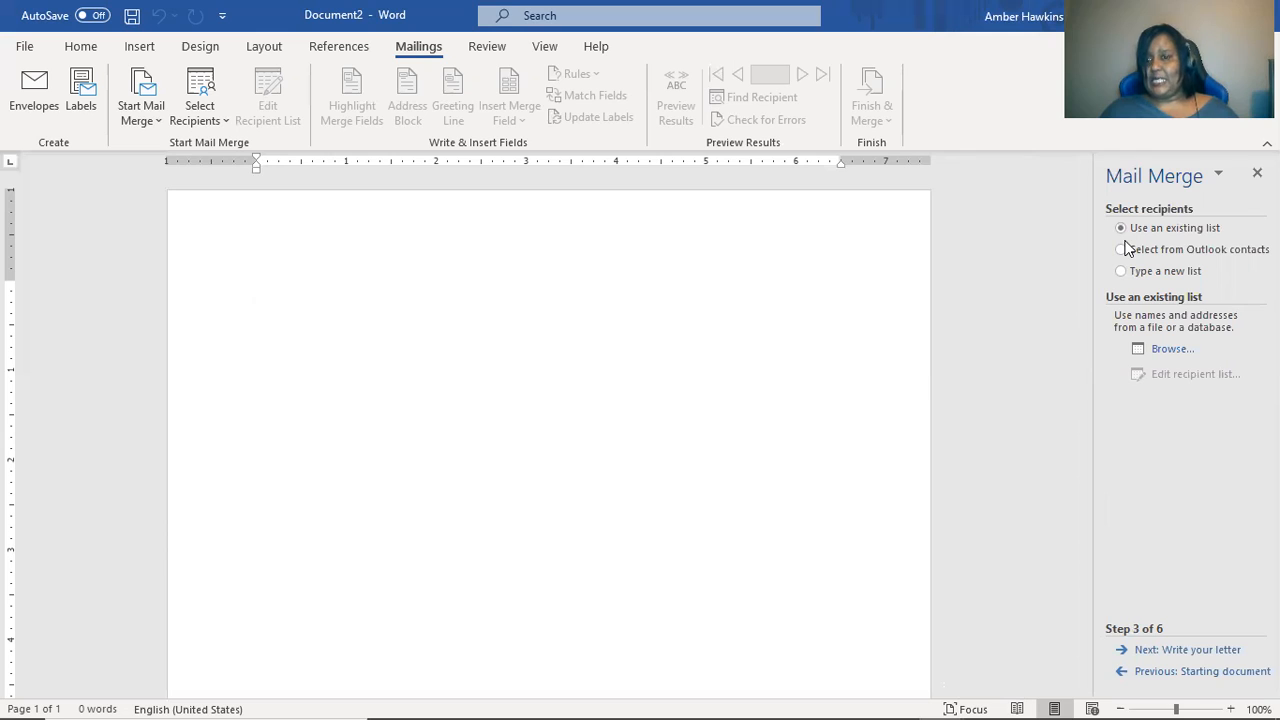
# Choose the 'Sample for Excel to Word Merge Demo Doctors List' workbook on the Desktop as recipient source
pyautogui.click(1158, 349)
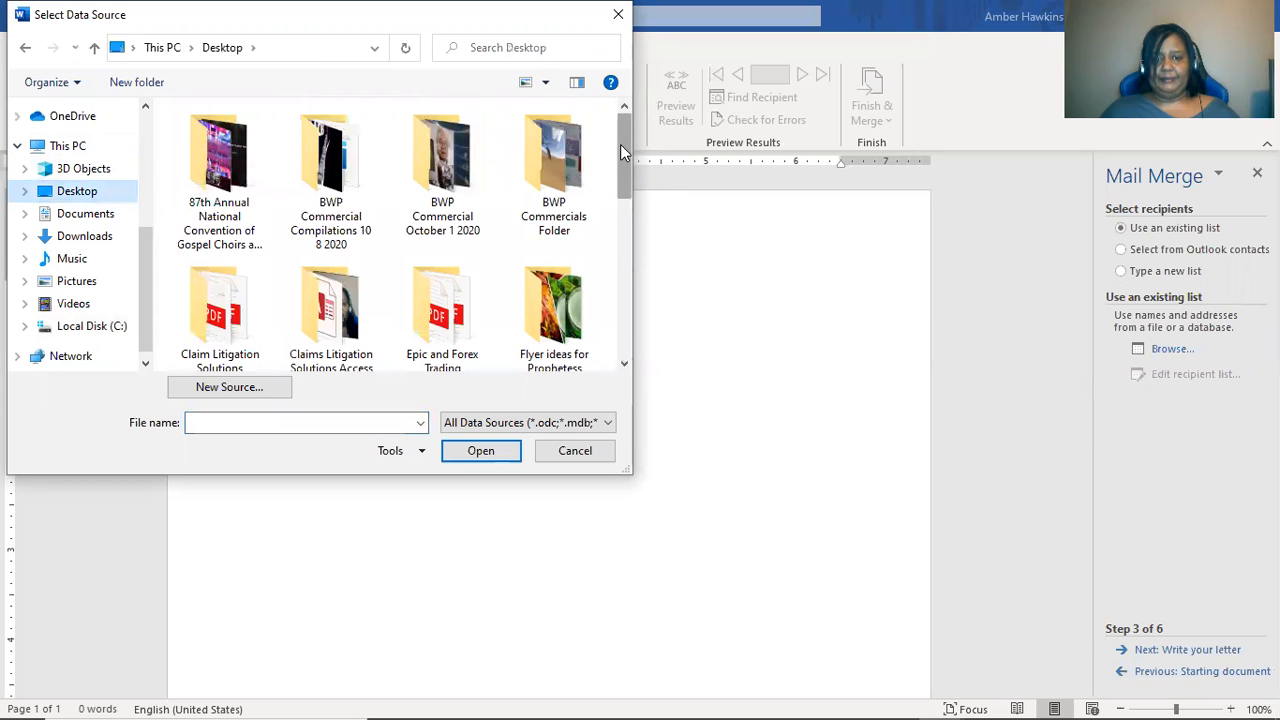
pyautogui.scroll(-3, 624, 189)
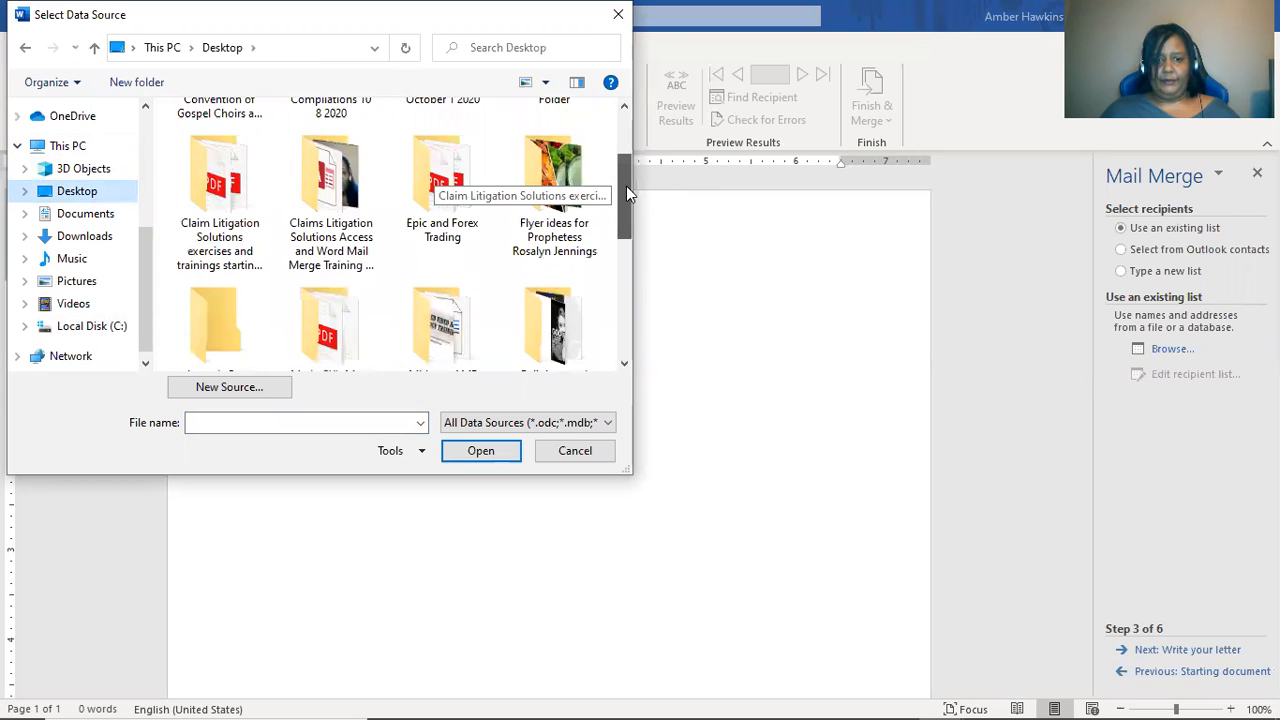
pyautogui.moveTo(624, 197); pyautogui.dragTo(603, 323)
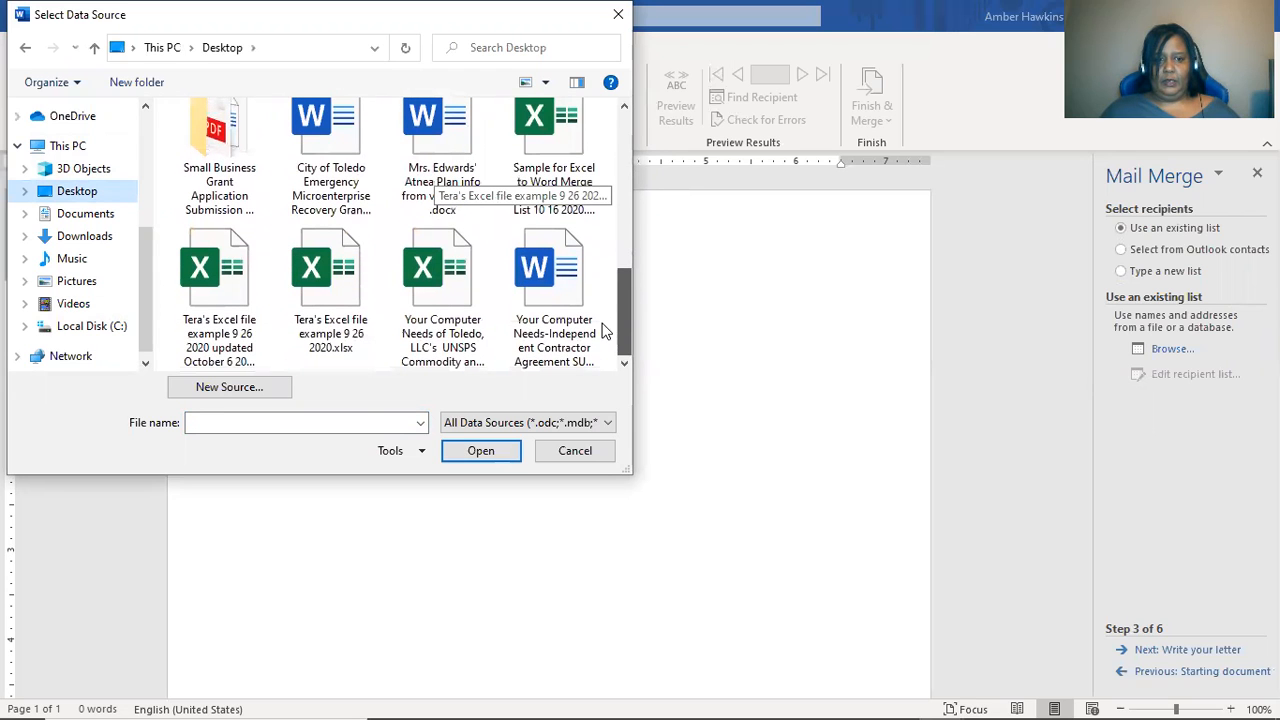
pyautogui.click(546, 152)
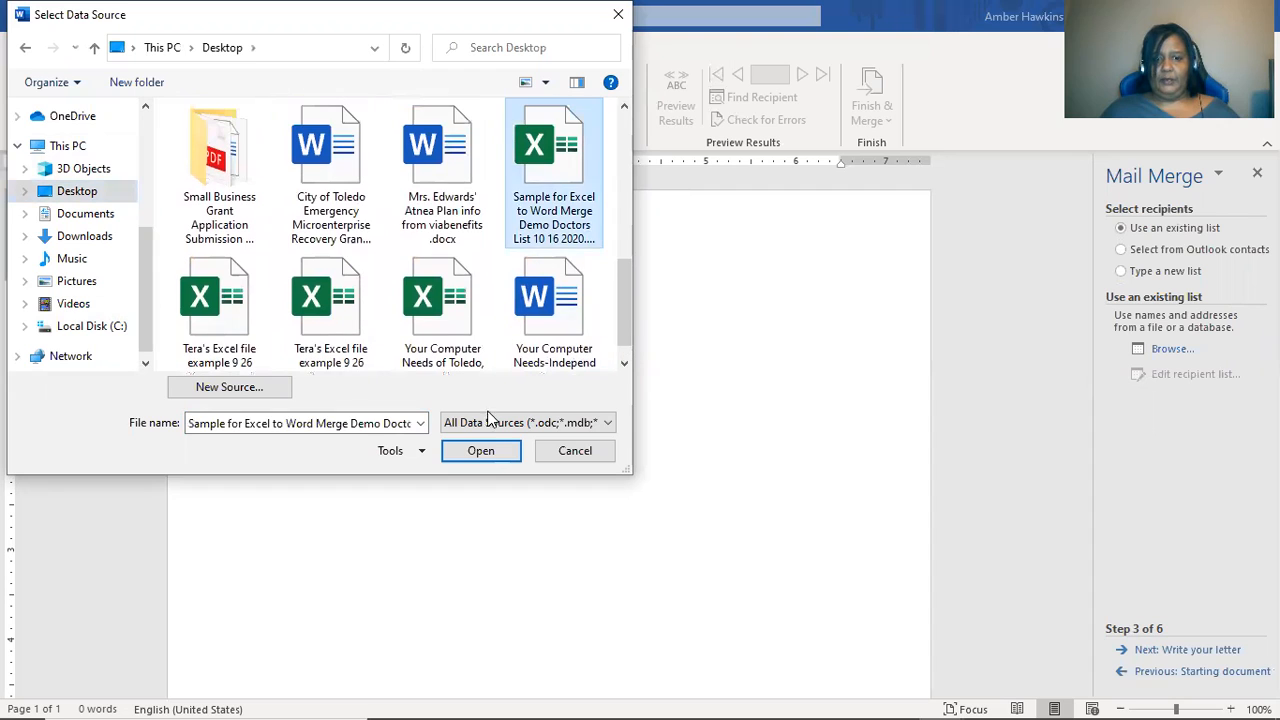
pyautogui.click(489, 448)
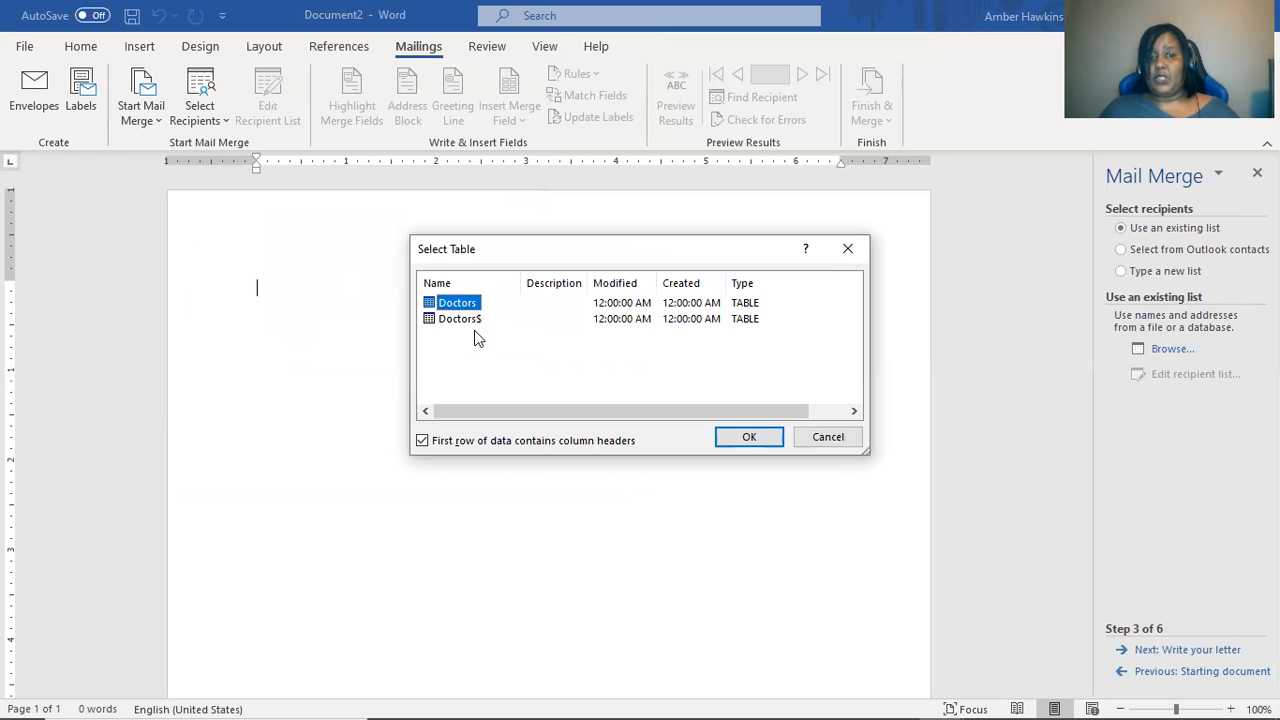
# Select the Doctors$ sheet as the data table for the recipients
pyautogui.click(462, 320)
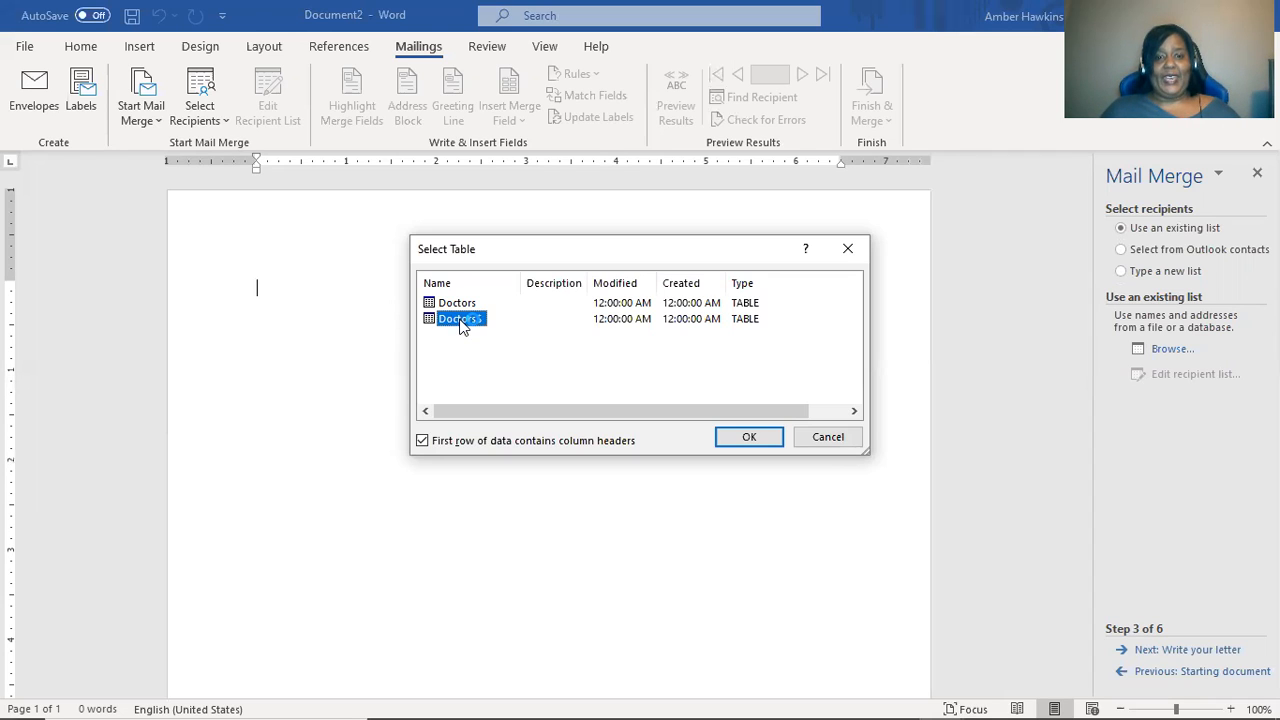
pyautogui.click(745, 437)
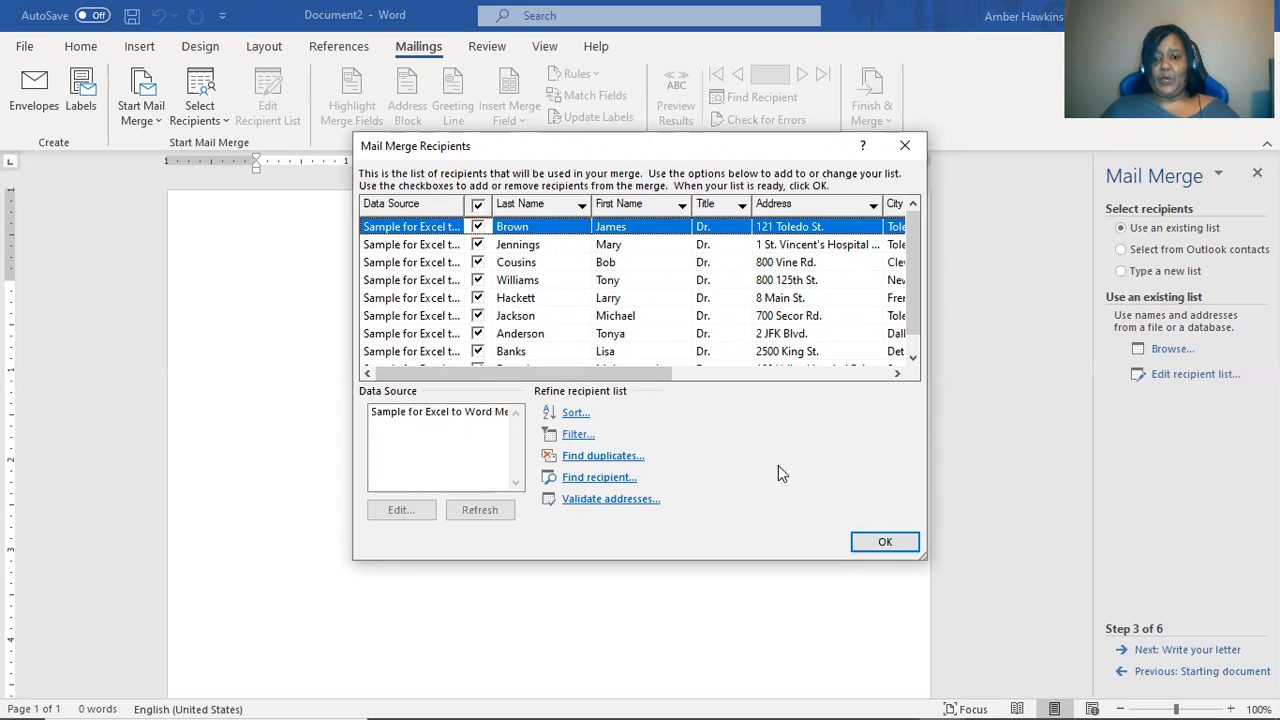
# Accept all doctor records as checked in the Mail Merge Recipients list
pyautogui.click(880, 545)
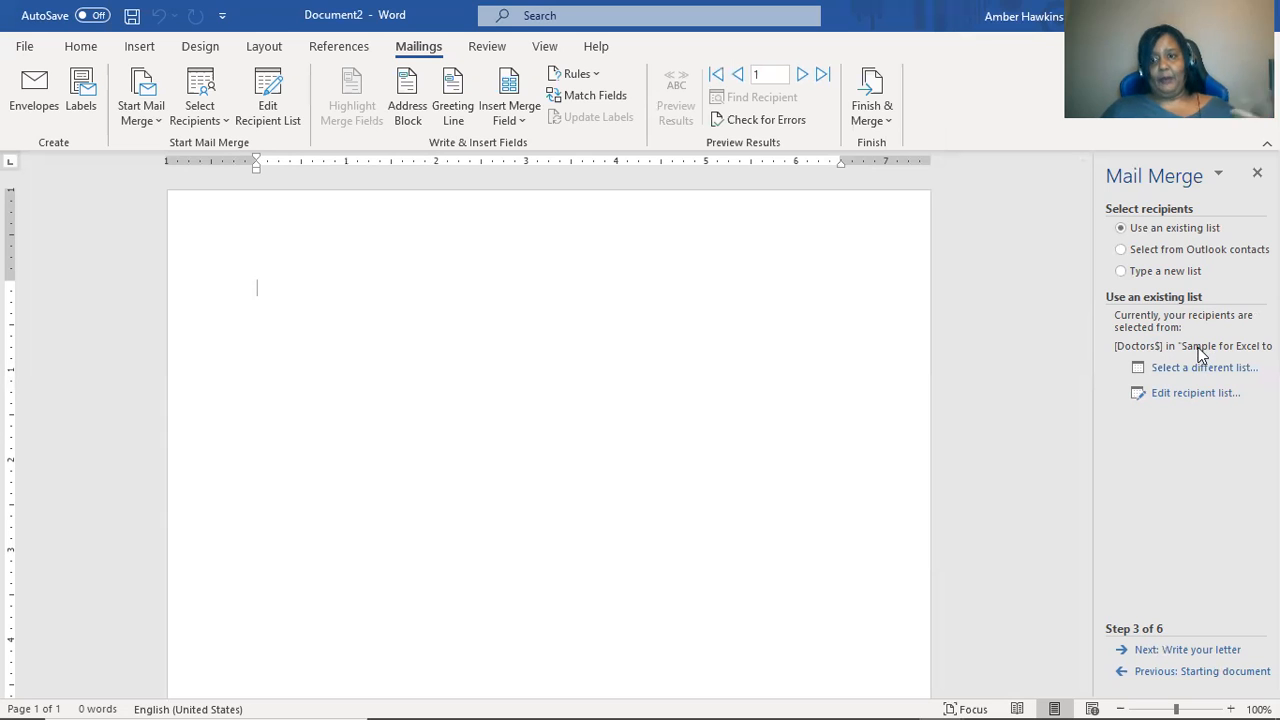
# Advance to Step 4 (Write your letter) and close the merge field list without inserting anything
pyautogui.click(1207, 652)
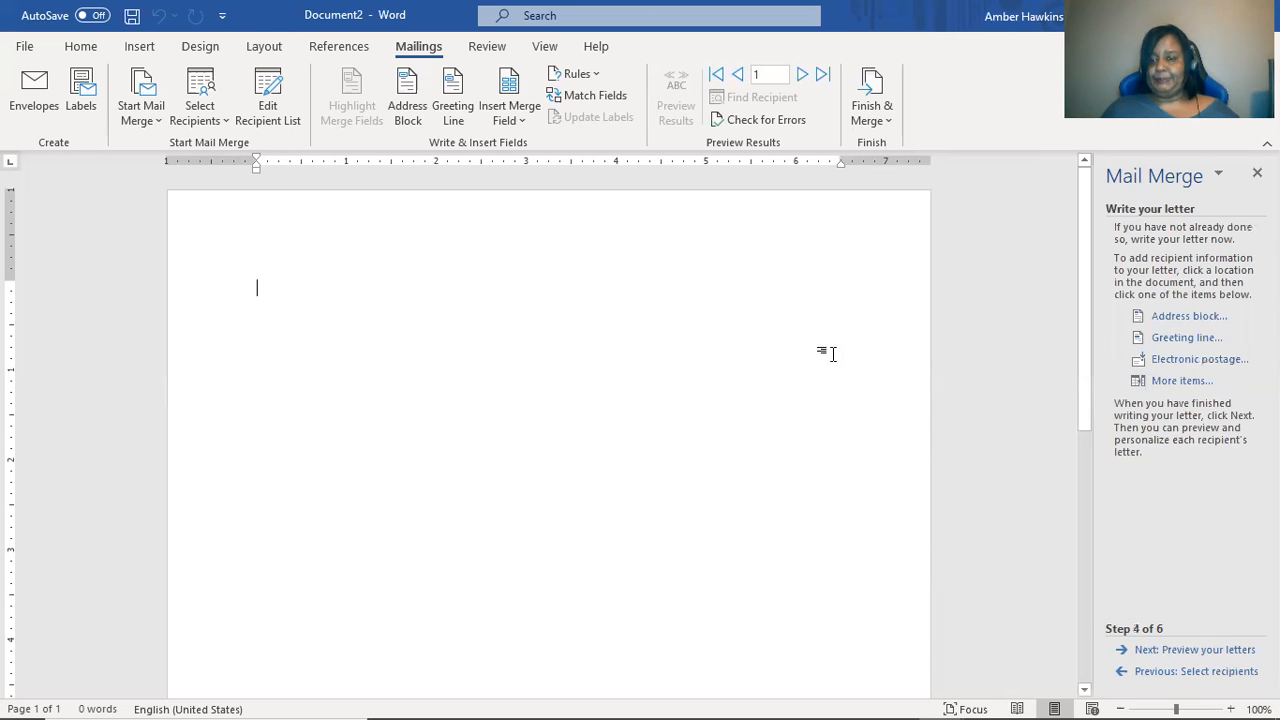
pyautogui.click(1179, 381)
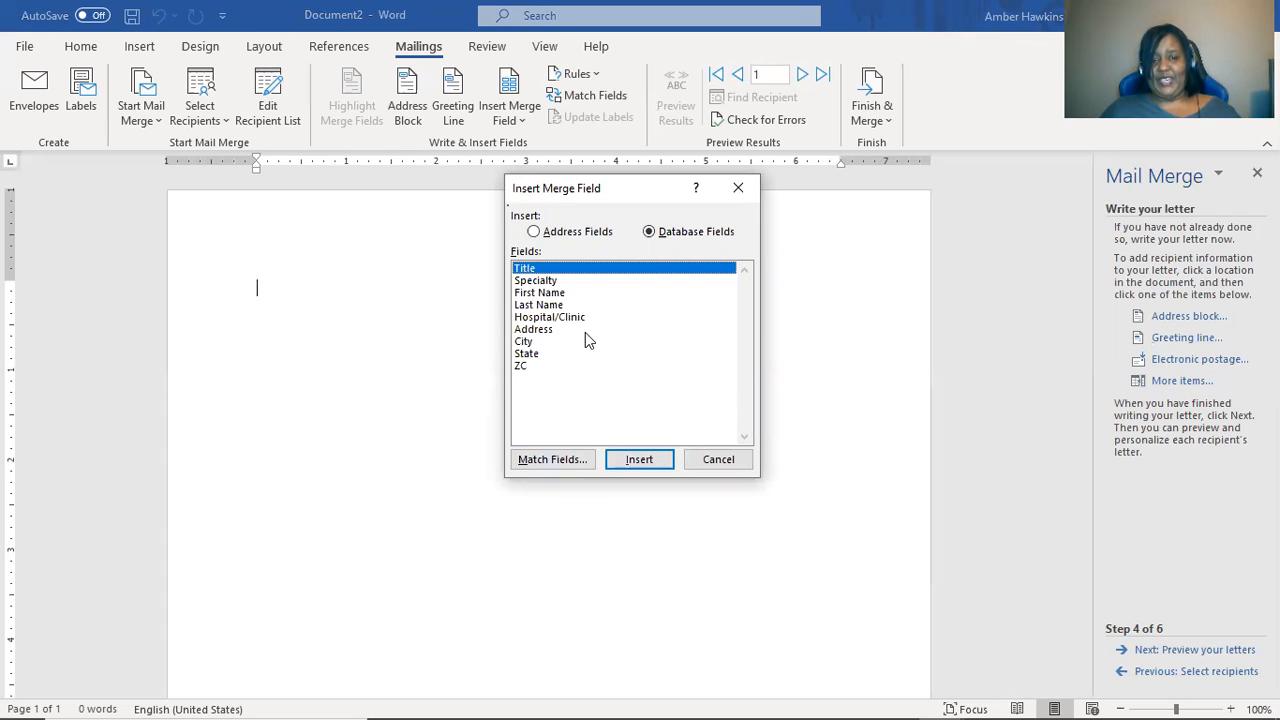
pyautogui.click(740, 462)
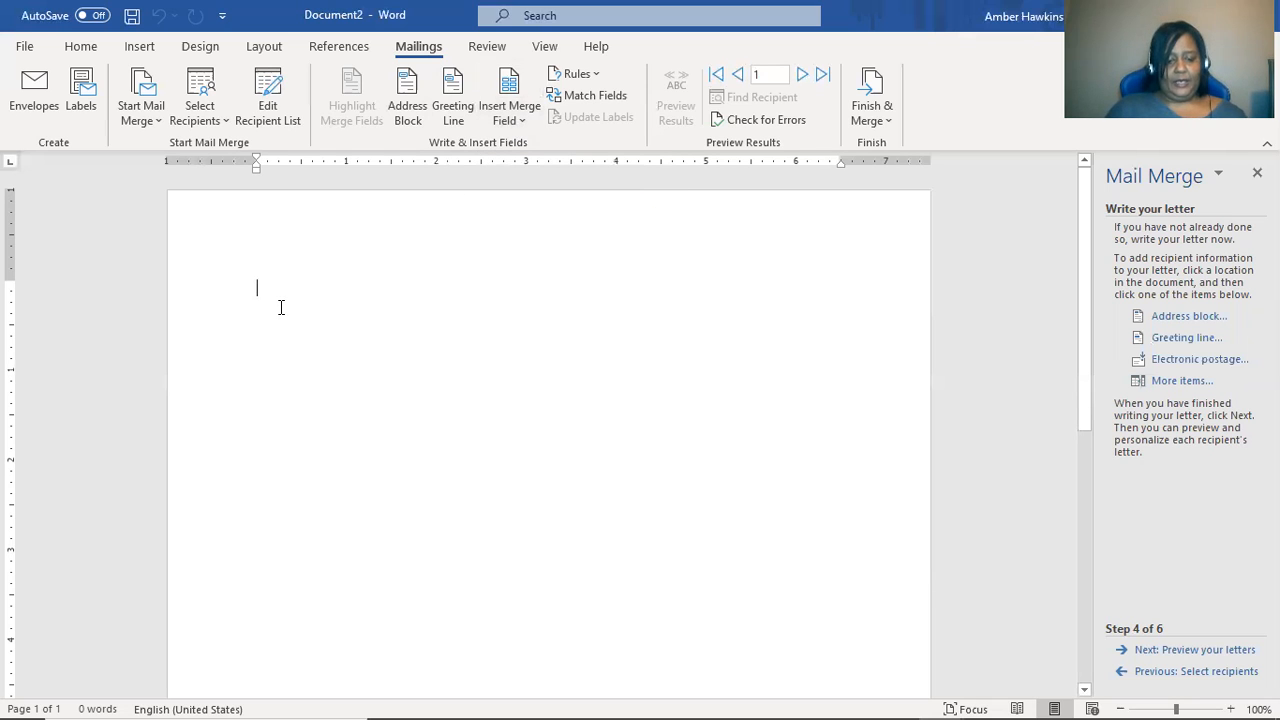
# Paste the prepared doctor letter and delete its hard-coded TO address
pyautogui.write('DATE:\tOctober 1, 2020 TO:\tDr. James Brown Toledo Hospital 121 Toledo St. Toledo, OH 43620  FROM:\tSupport Coordinator’s Office, 5th Floor SUB:\tPatient Letters Dear Dr. Brown: This is a reminder that Change-Patient Letters need to be sent out on or before October 30, 2020. If there are question, contact the Support Coordinator on the 5th Floor.')
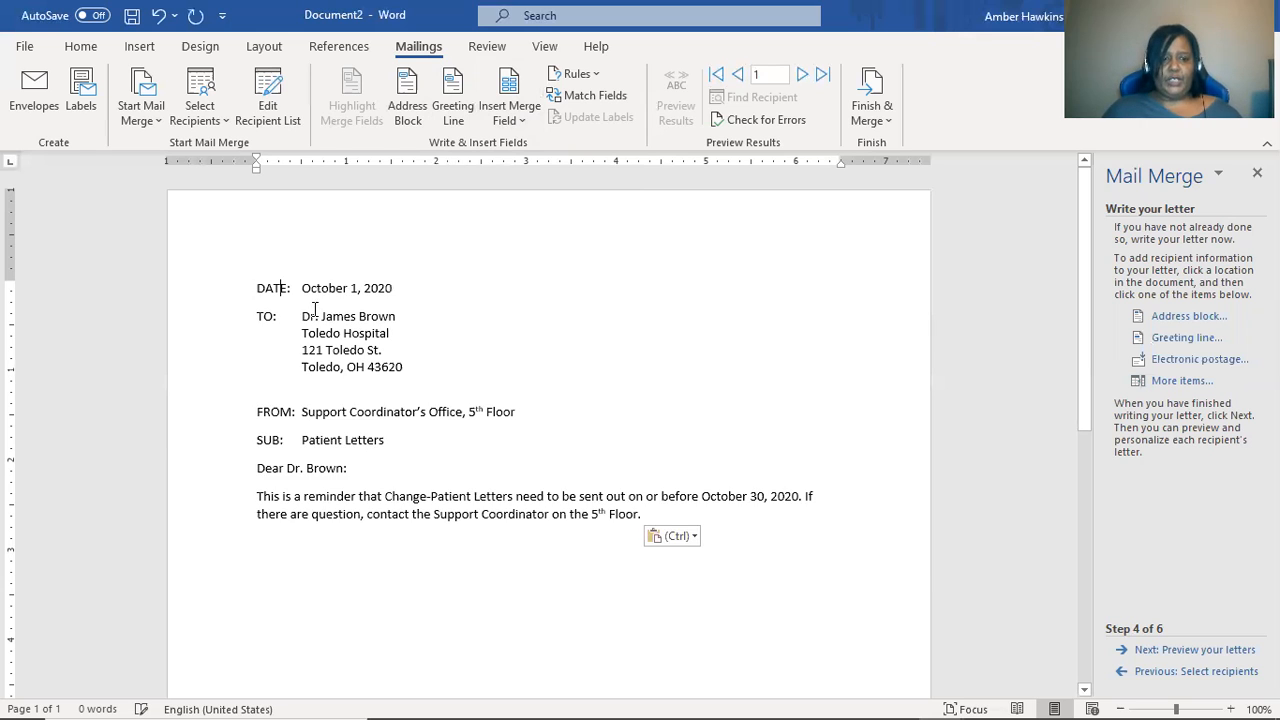
pyautogui.moveTo(299, 316); pyautogui.dragTo(396, 364)
pyautogui.press('Delete')
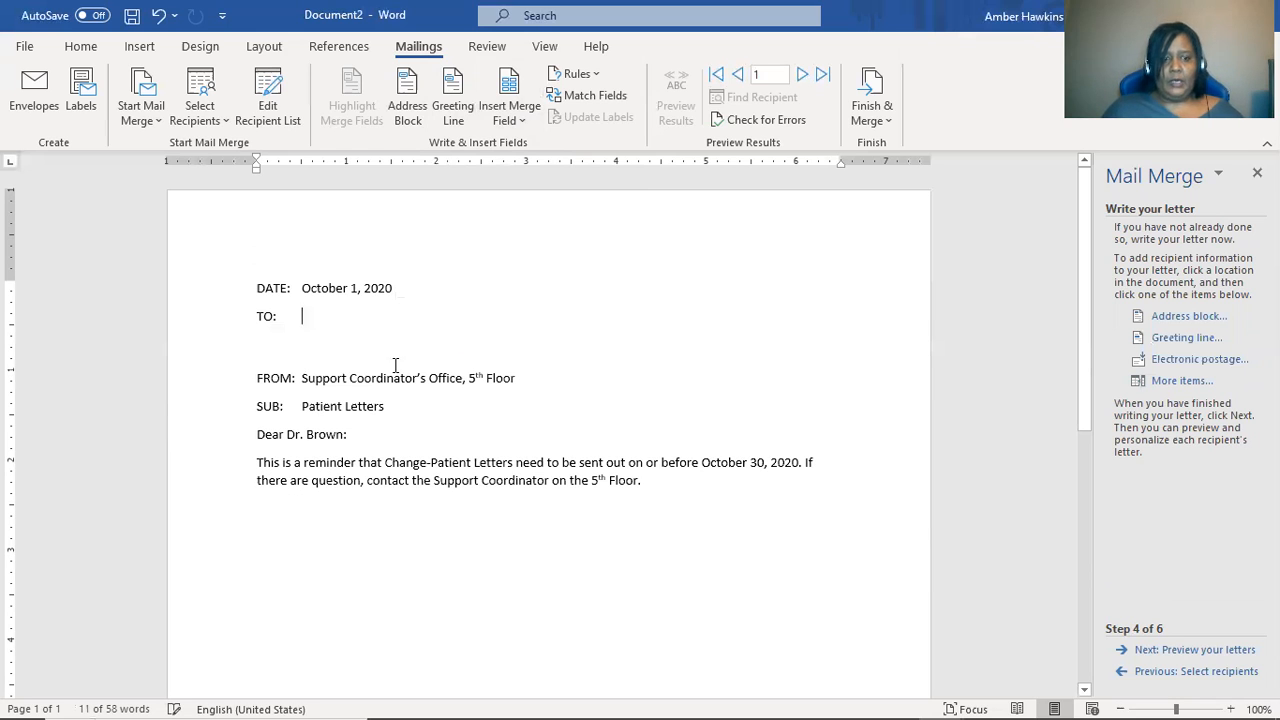
# Trim the greeting down to 'Dear :' by removing the typed doctor's name
pyautogui.click(355, 437)
pyautogui.press('BackSpace')
pyautogui.press('BackSpace')
pyautogui.press('BackSpace')
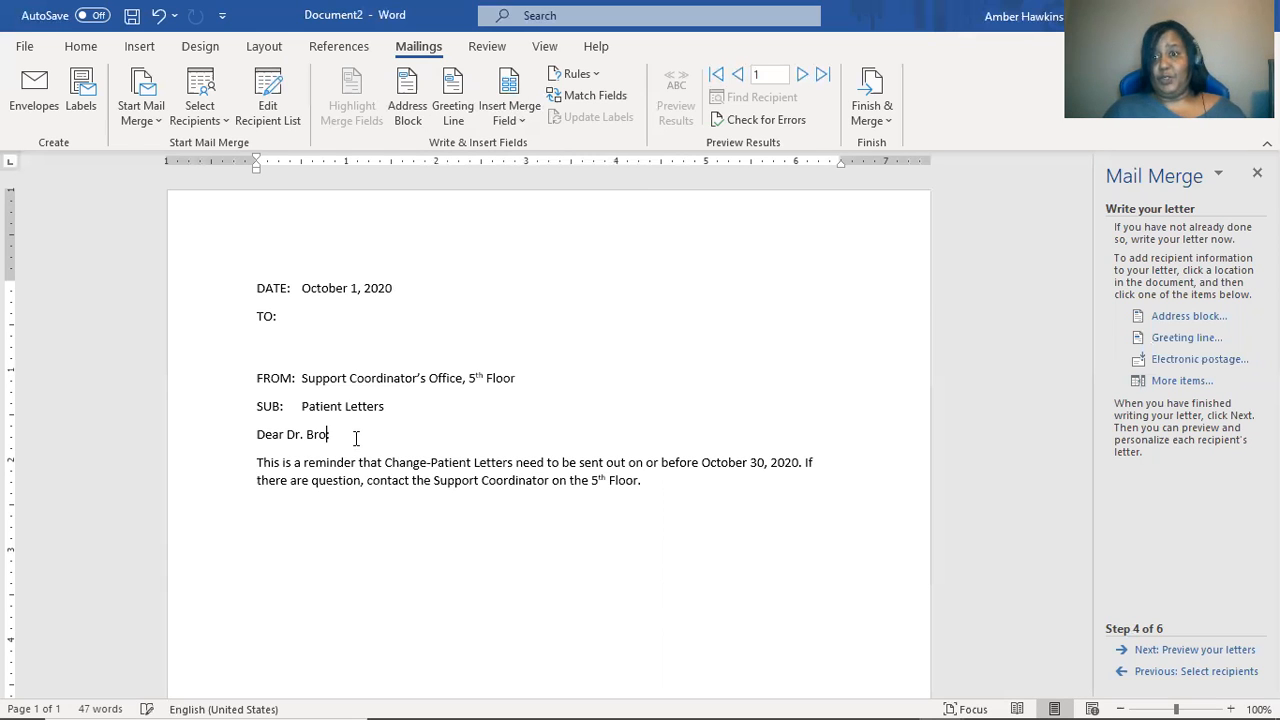
pyautogui.press('BackSpace')
pyautogui.press('BackSpace')
pyautogui.press('BackSpace')
pyautogui.press('BackSpace')
pyautogui.press('BackSpace')
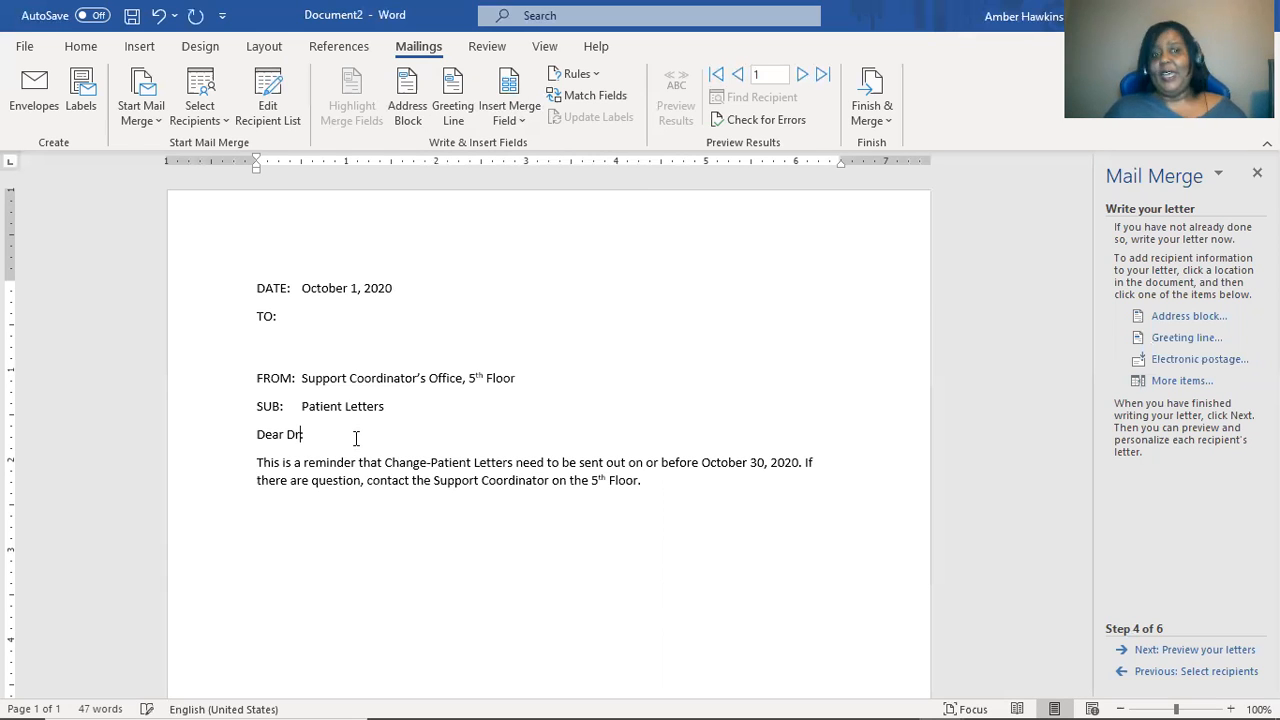
pyautogui.write(':')
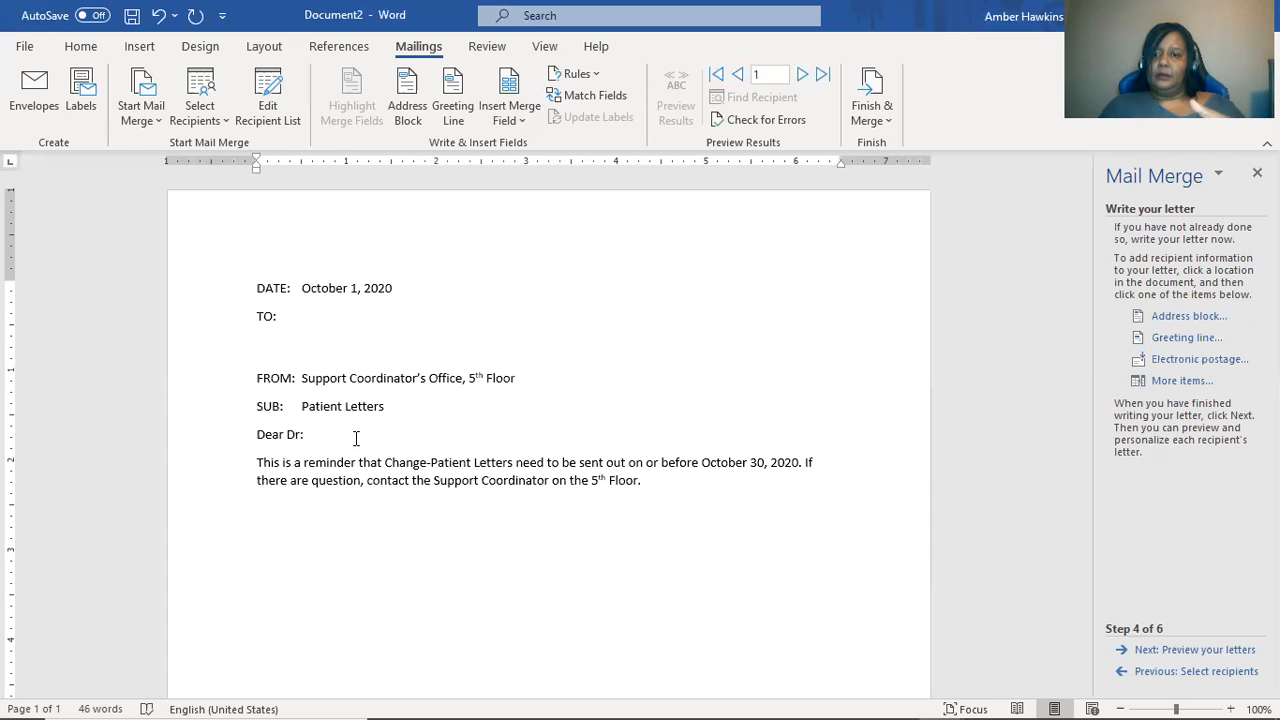
pyautogui.press('BackSpace')
pyautogui.press('BackSpace')
pyautogui.press('BackSpace')
pyautogui.write(':')
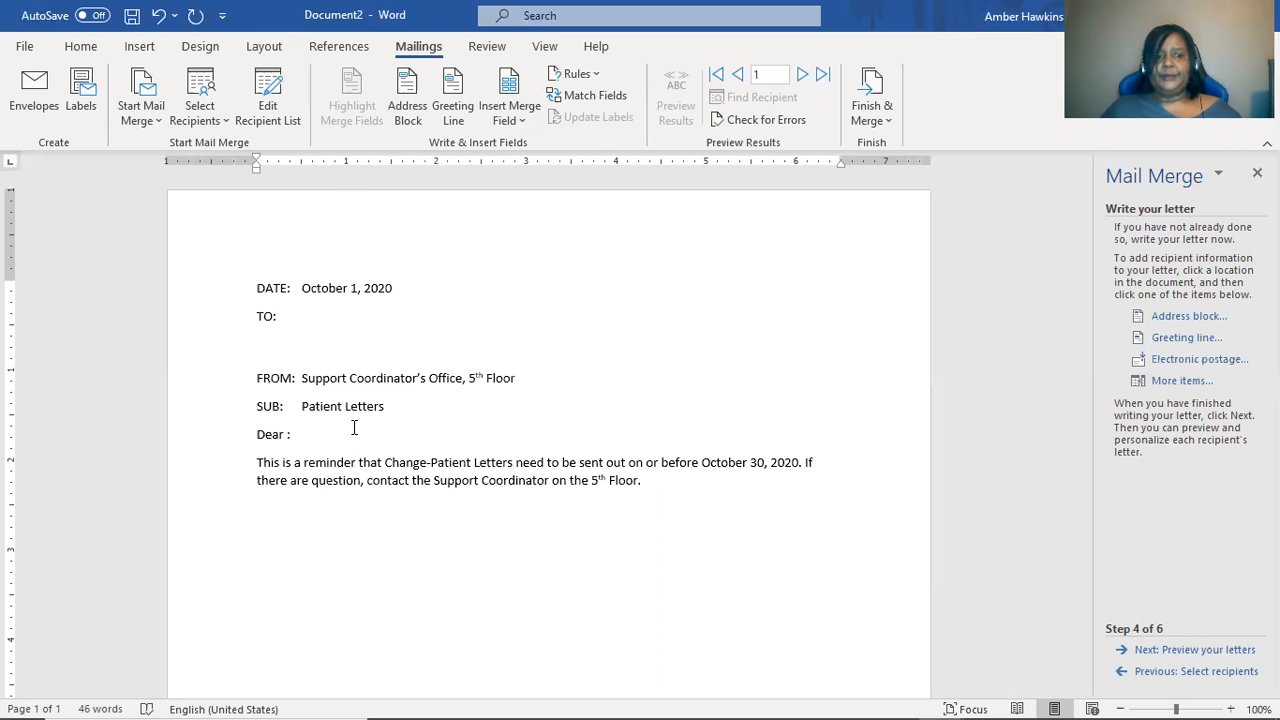
# Insert the Title, First_Name and Last_Name merge fields after TO:
pyautogui.click(362, 328)
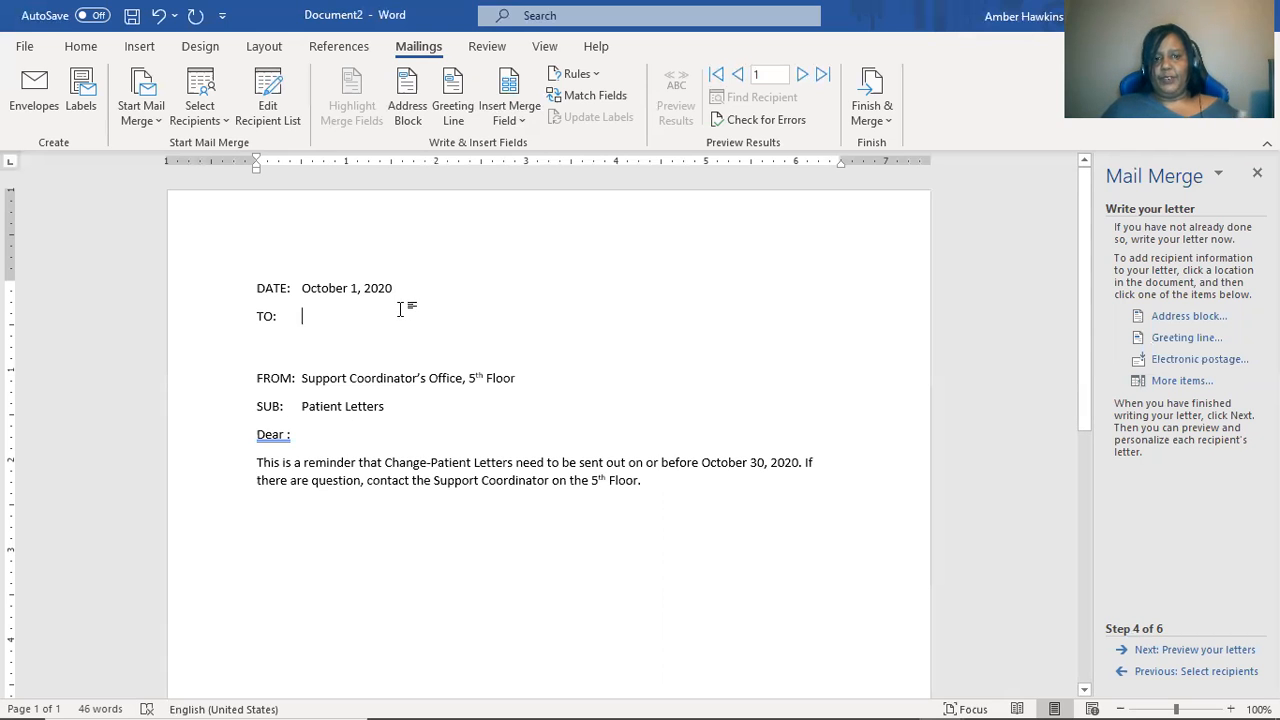
pyautogui.click(531, 119)
pyautogui.click(519, 150)
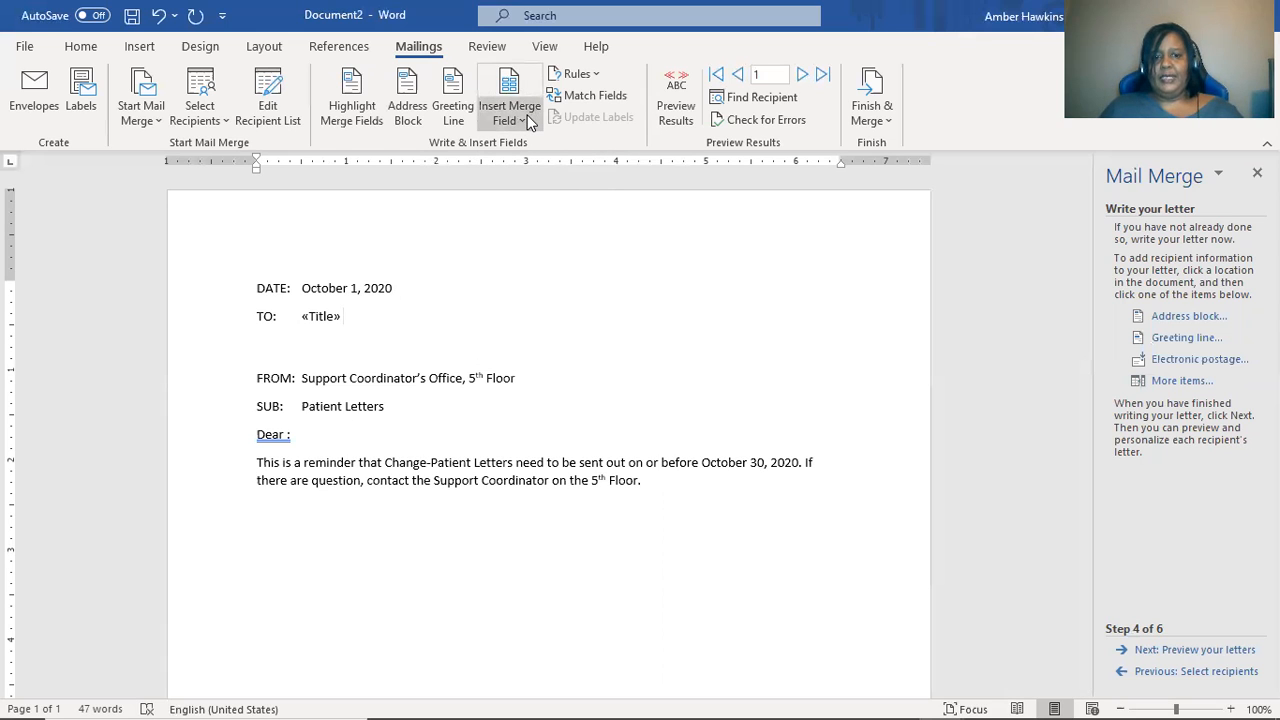
pyautogui.click(531, 119)
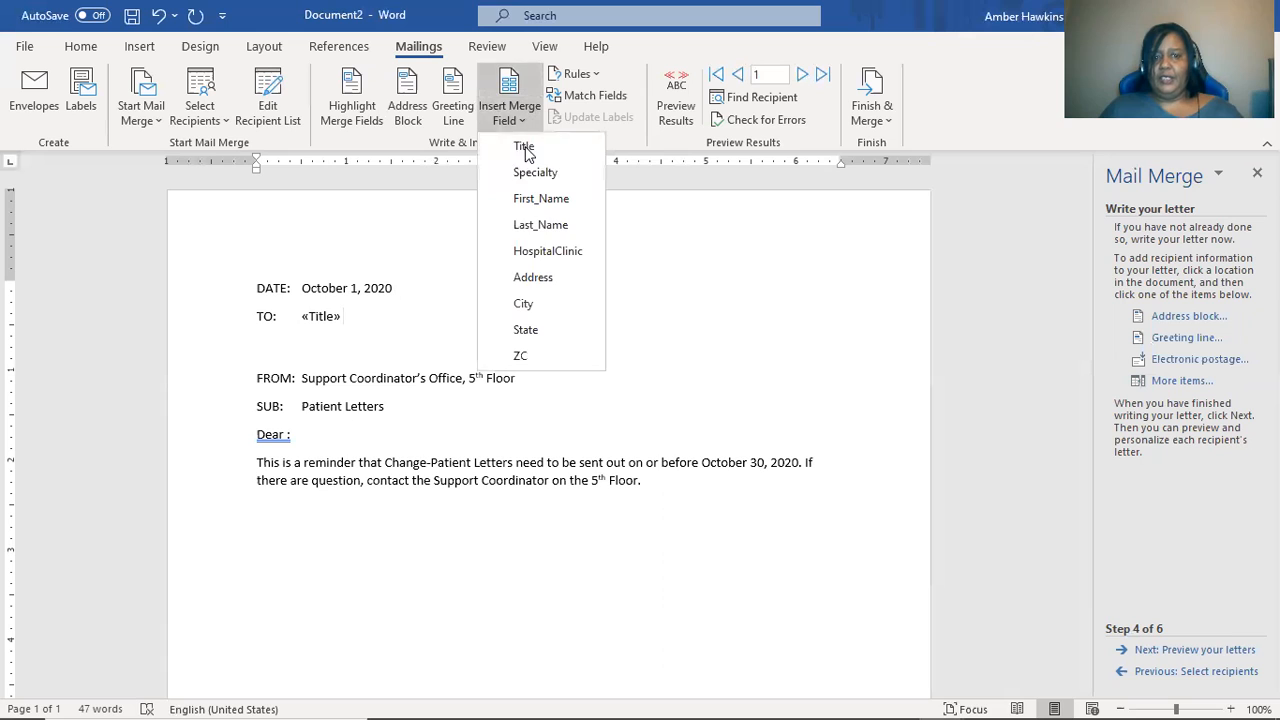
pyautogui.click(530, 199)
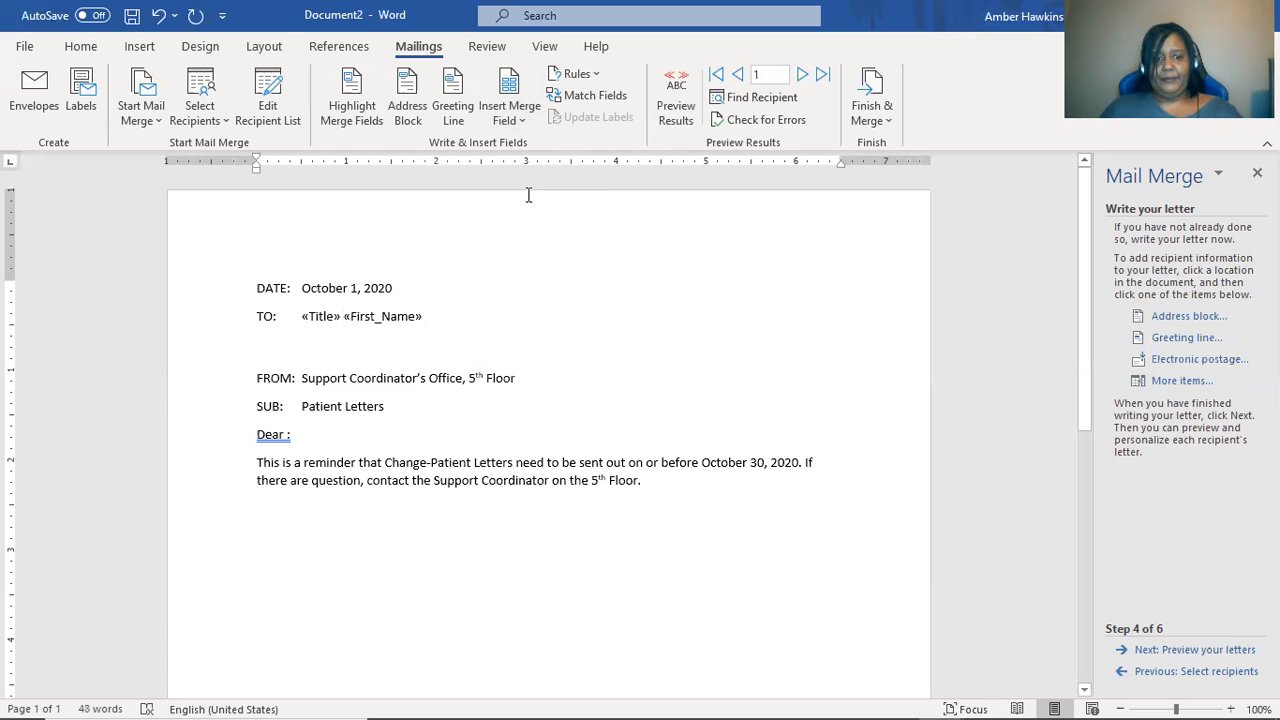
pyautogui.click(527, 122)
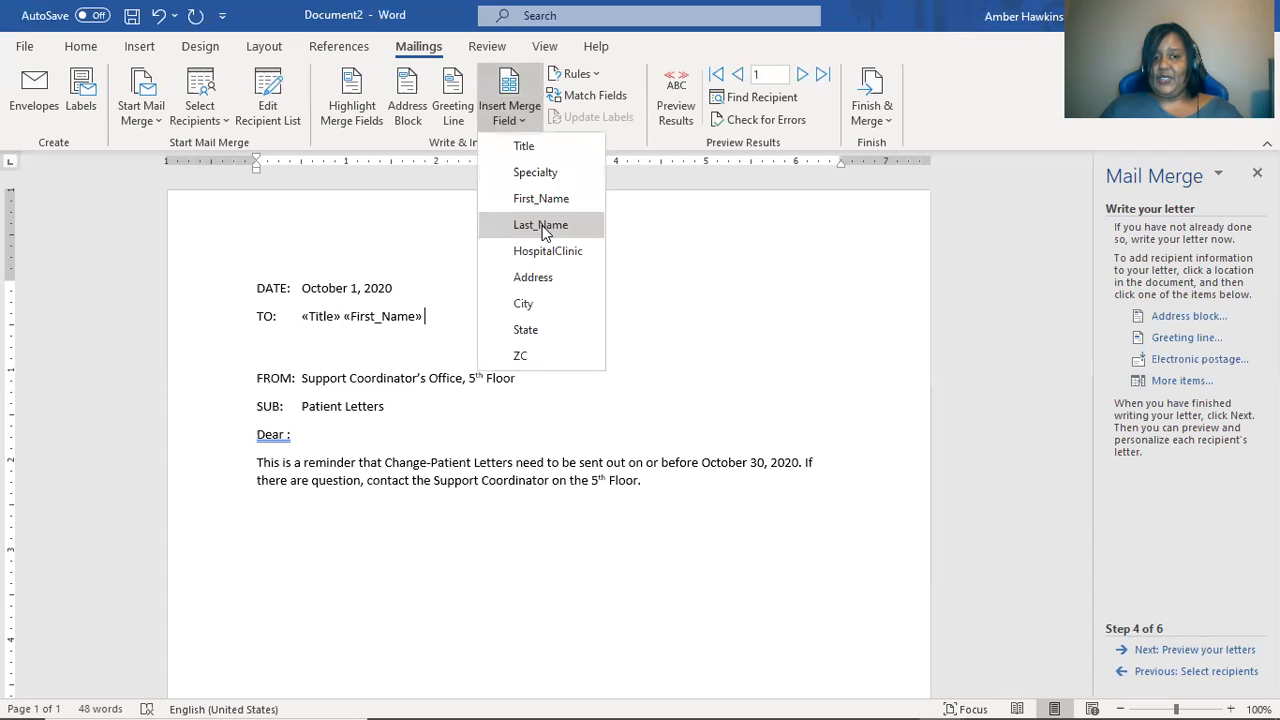
pyautogui.click(541, 225)
# Add HospitalClinic and Address merge fields on separate lines below the name
pyautogui.press('Return')
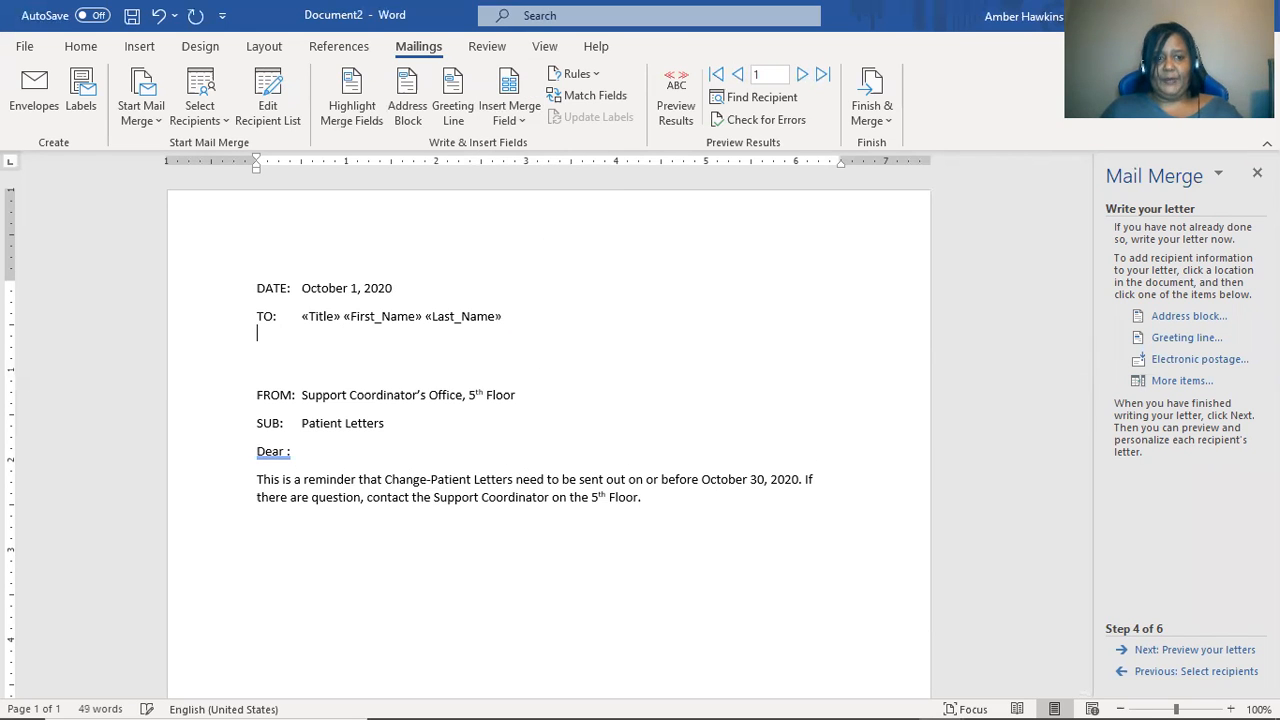
pyautogui.click(525, 124)
pyautogui.click(544, 260)
pyautogui.press('Return')
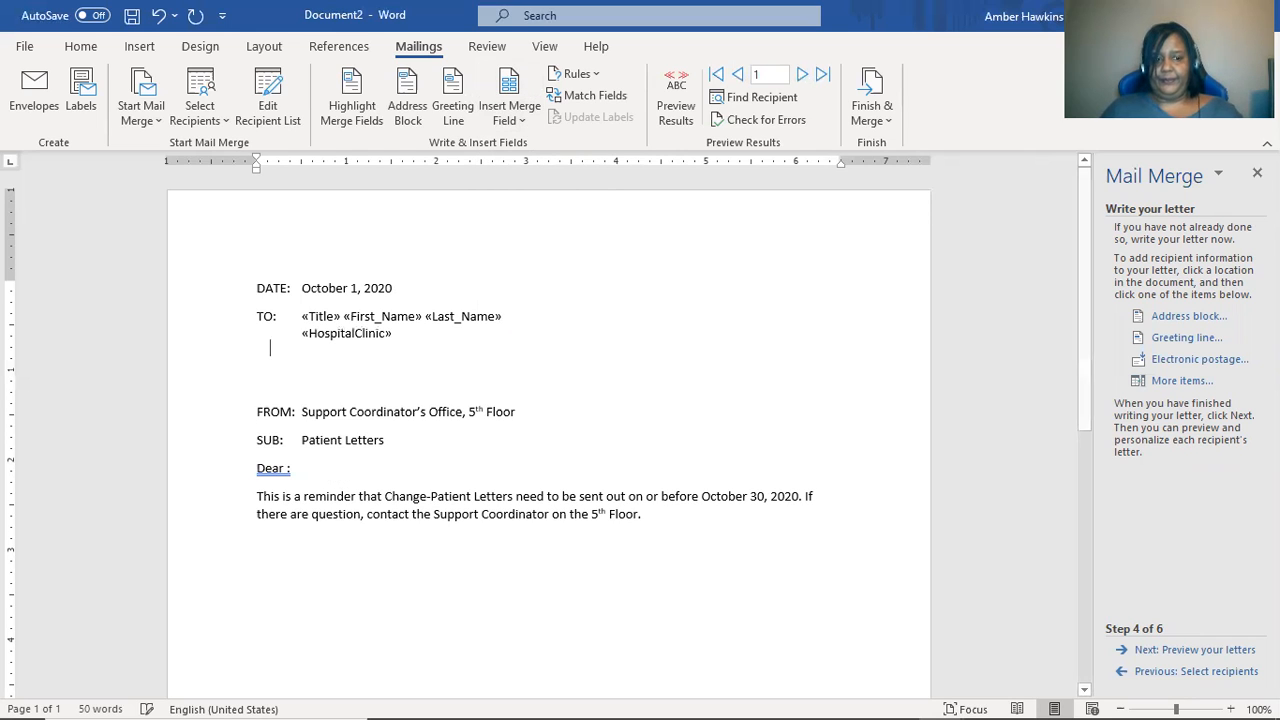
pyautogui.click(521, 122)
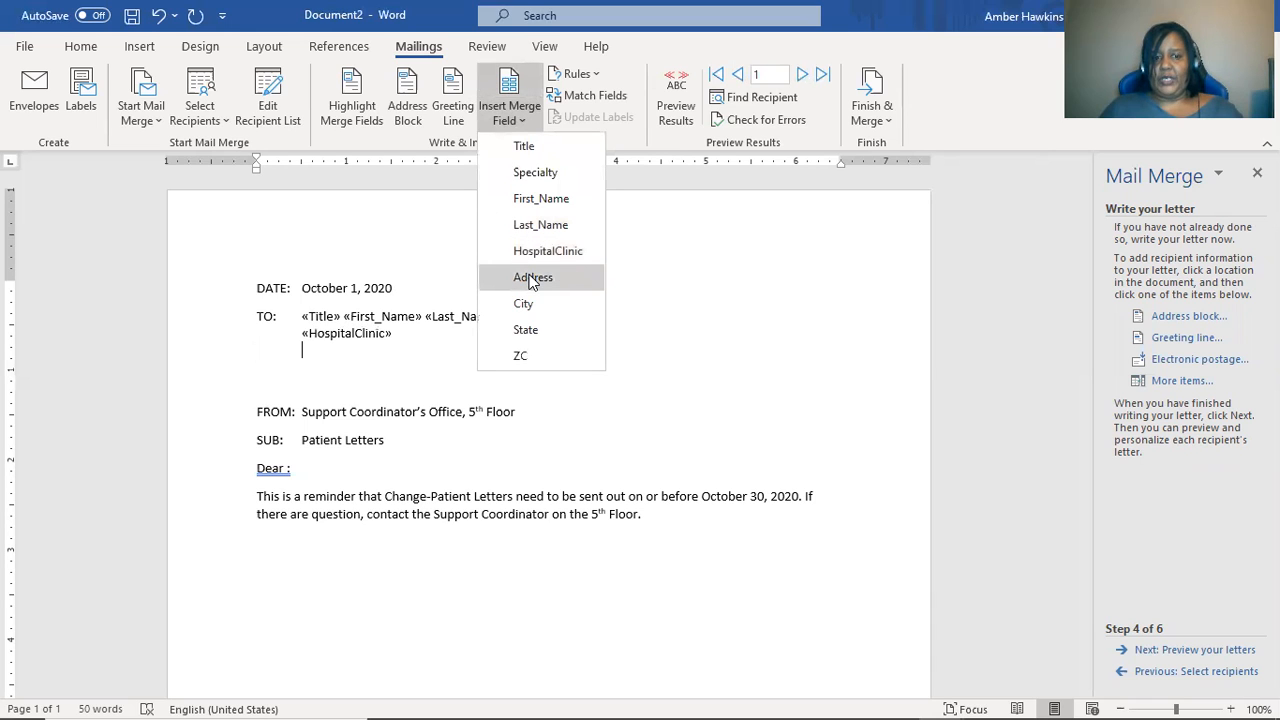
pyautogui.click(532, 278)
pyautogui.press('Return')
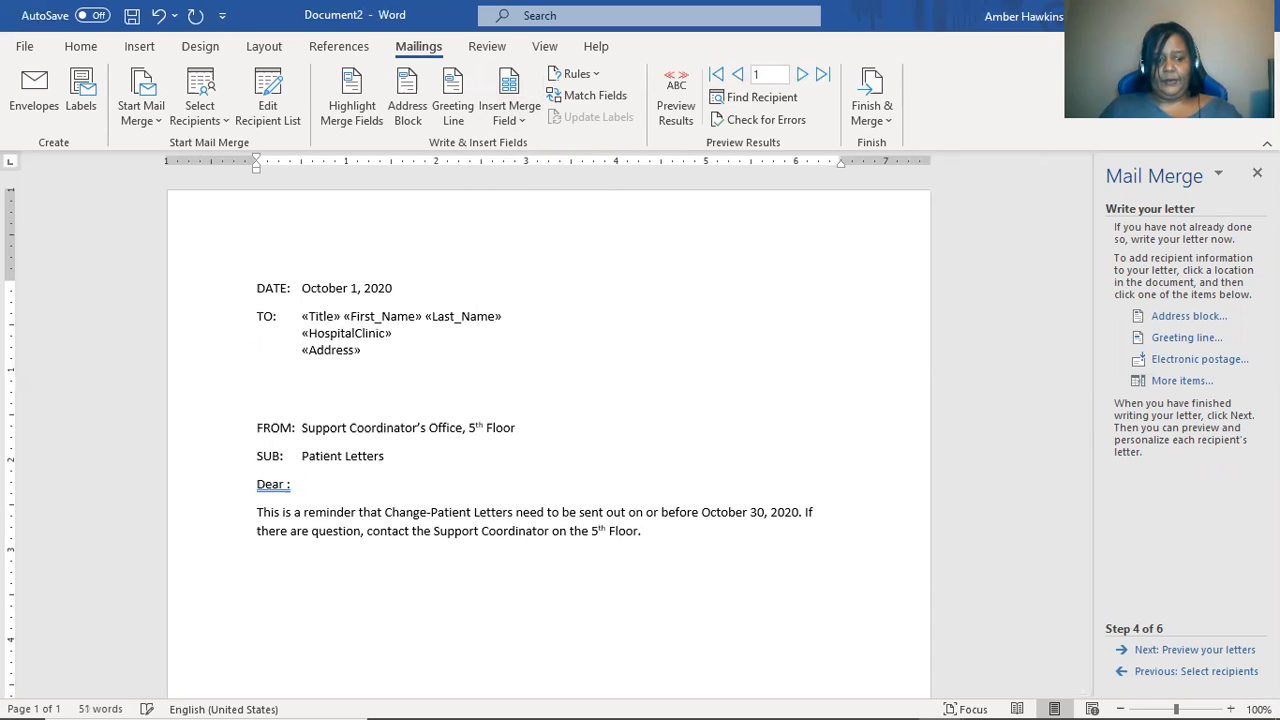
# Add a 'City, State ZC' merge field line and remove the extra blank line above FROM
pyautogui.click(519, 122)
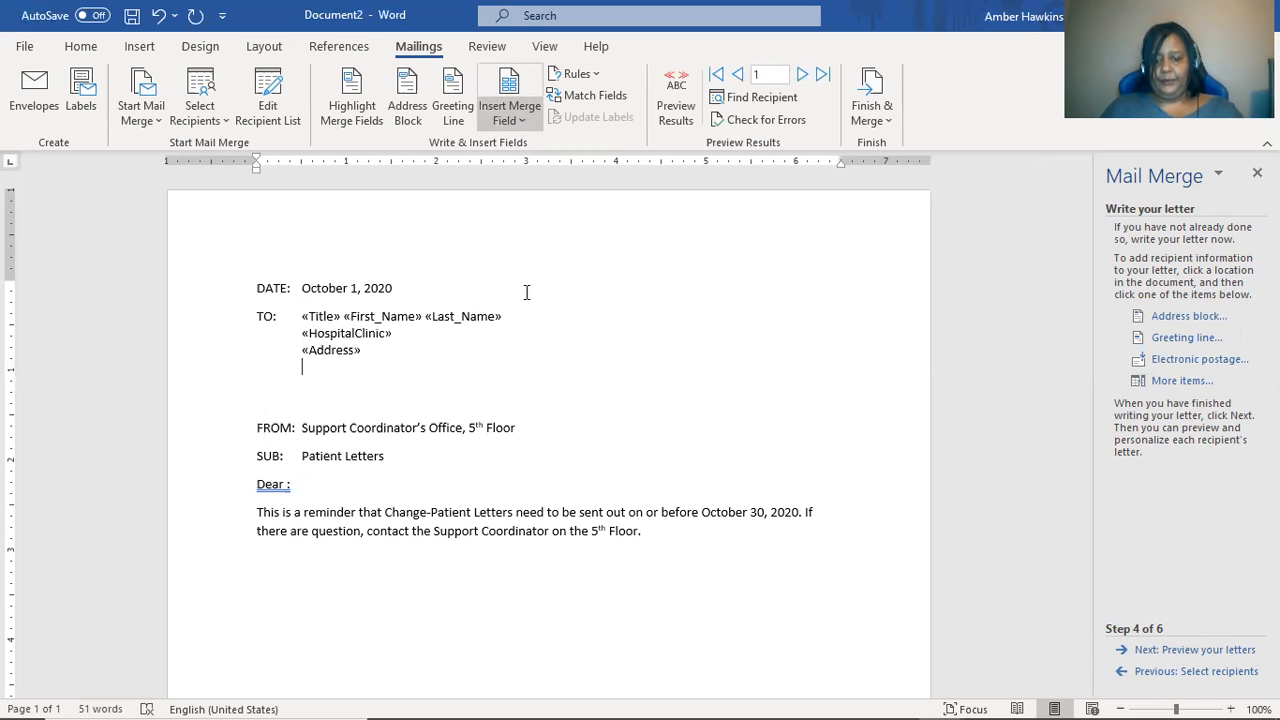
pyautogui.click(525, 291)
pyautogui.write(',')
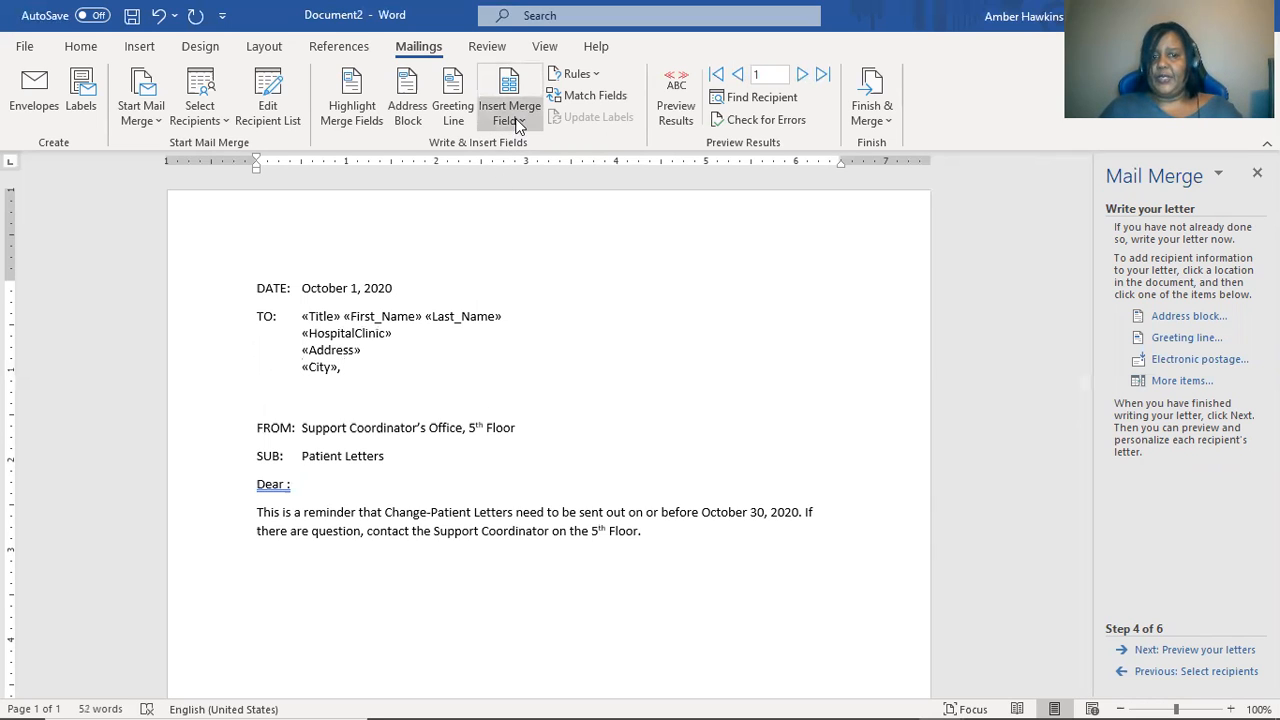
pyautogui.click(519, 122)
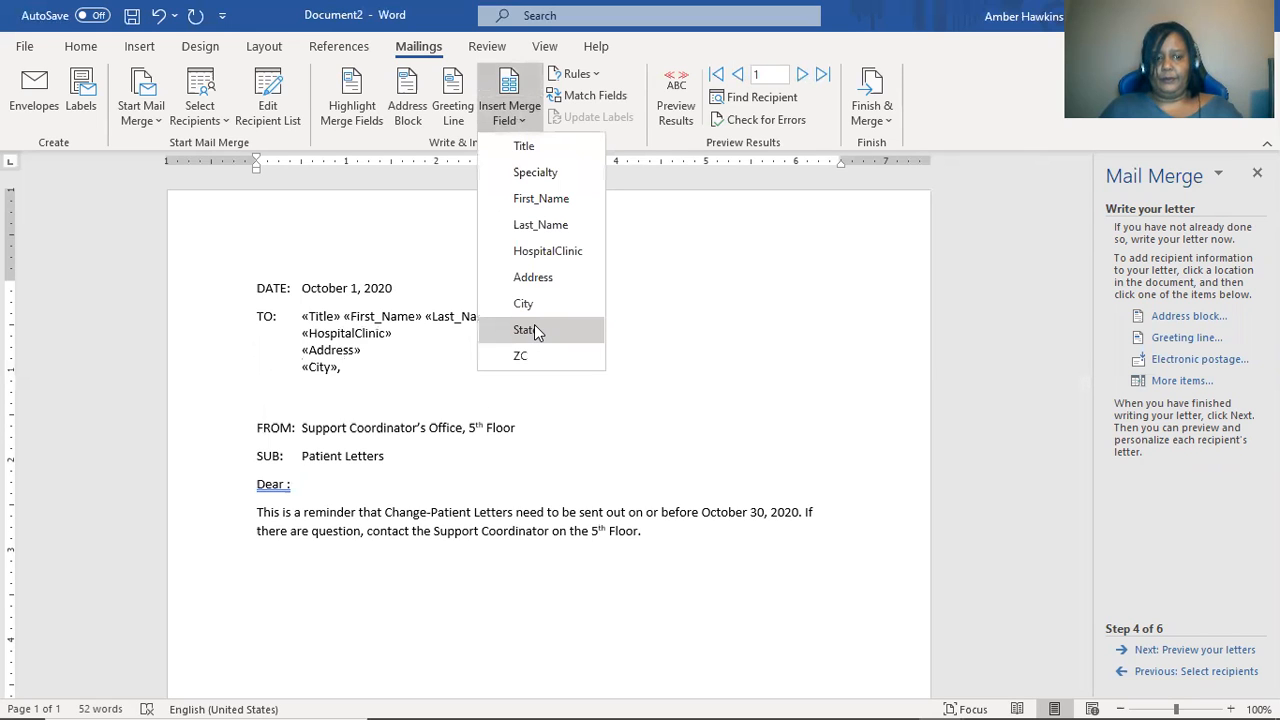
pyautogui.click(537, 332)
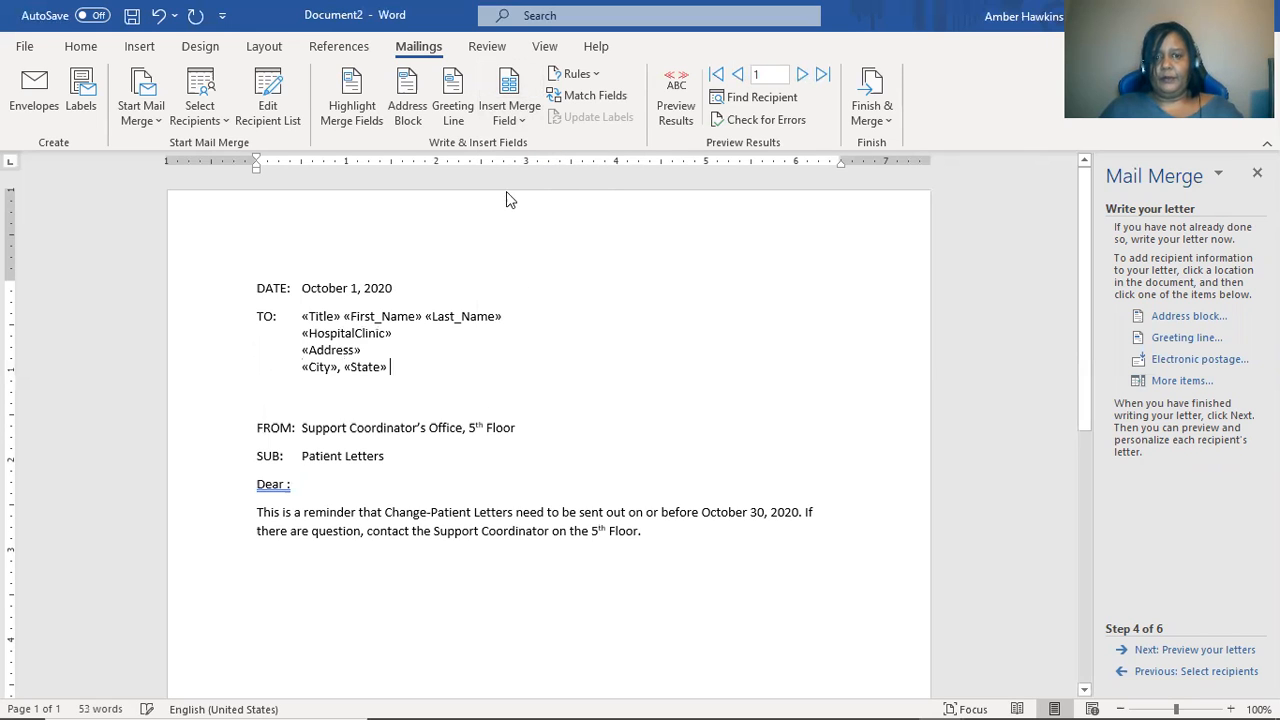
pyautogui.click(519, 121)
pyautogui.click(522, 354)
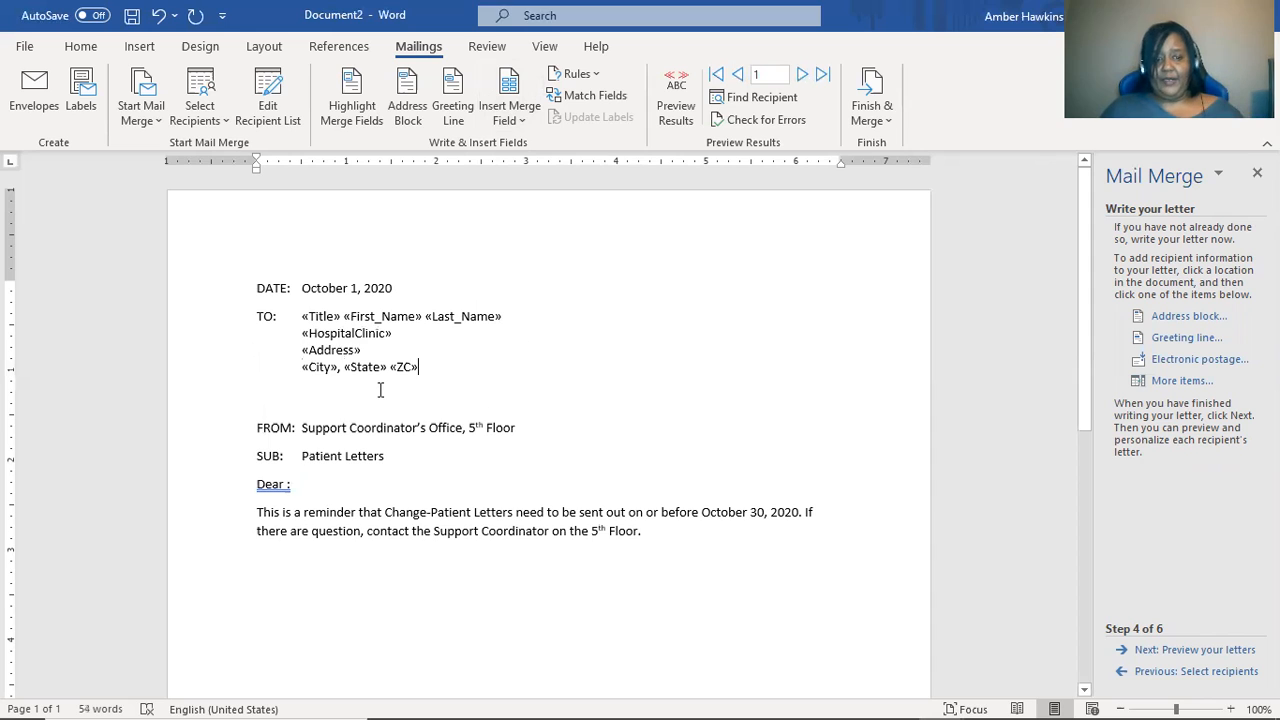
pyautogui.click(359, 418)
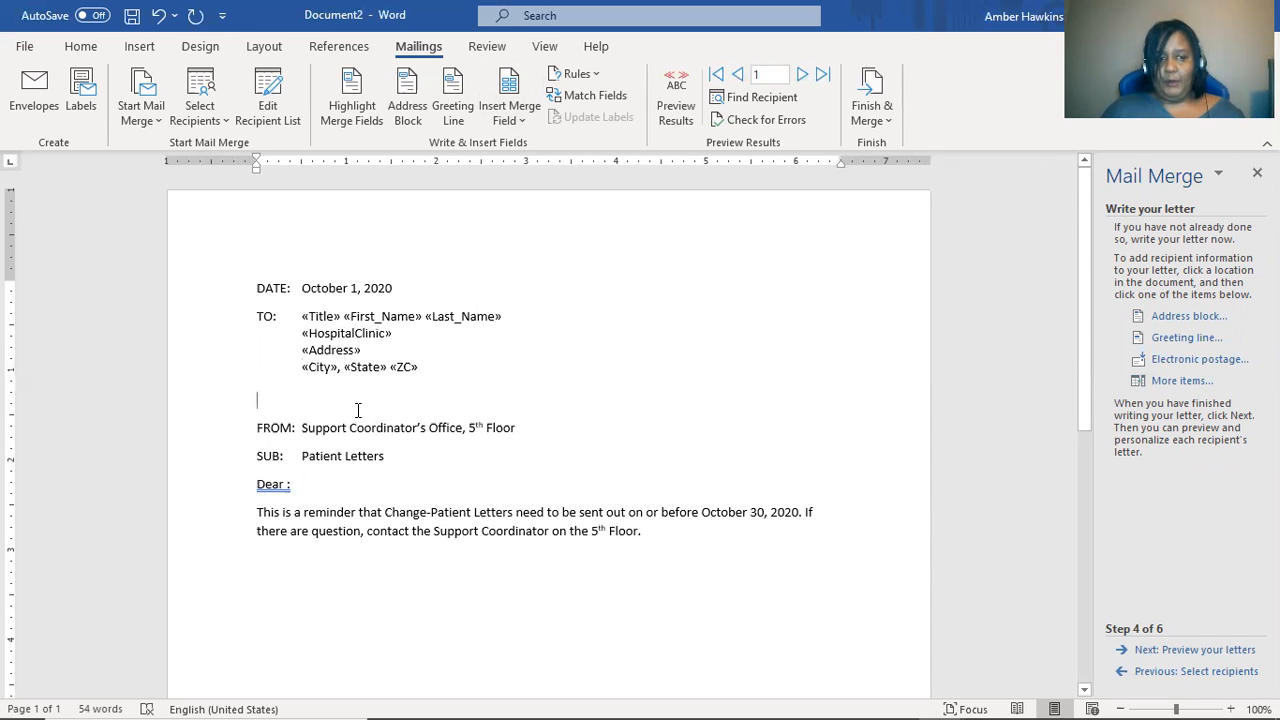
pyautogui.press('Delete')
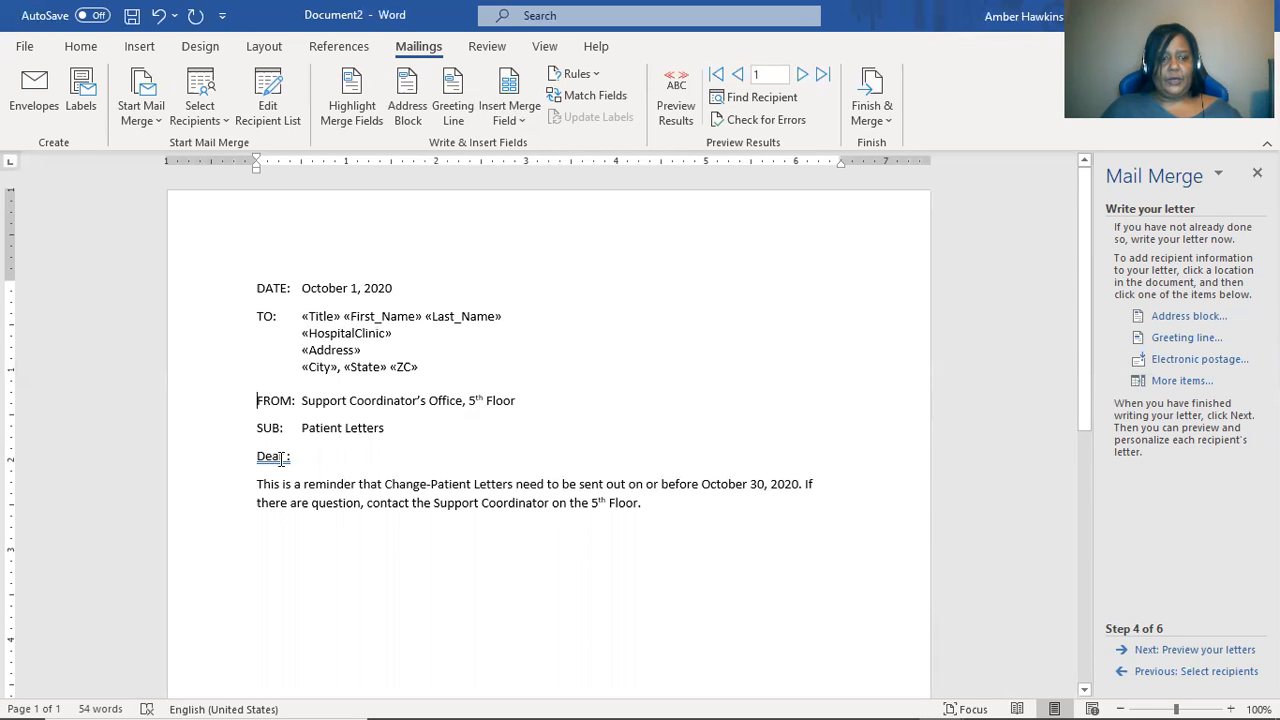
# Insert Title and Last_Name merge fields into the Dear greeting
pyautogui.click(313, 445)
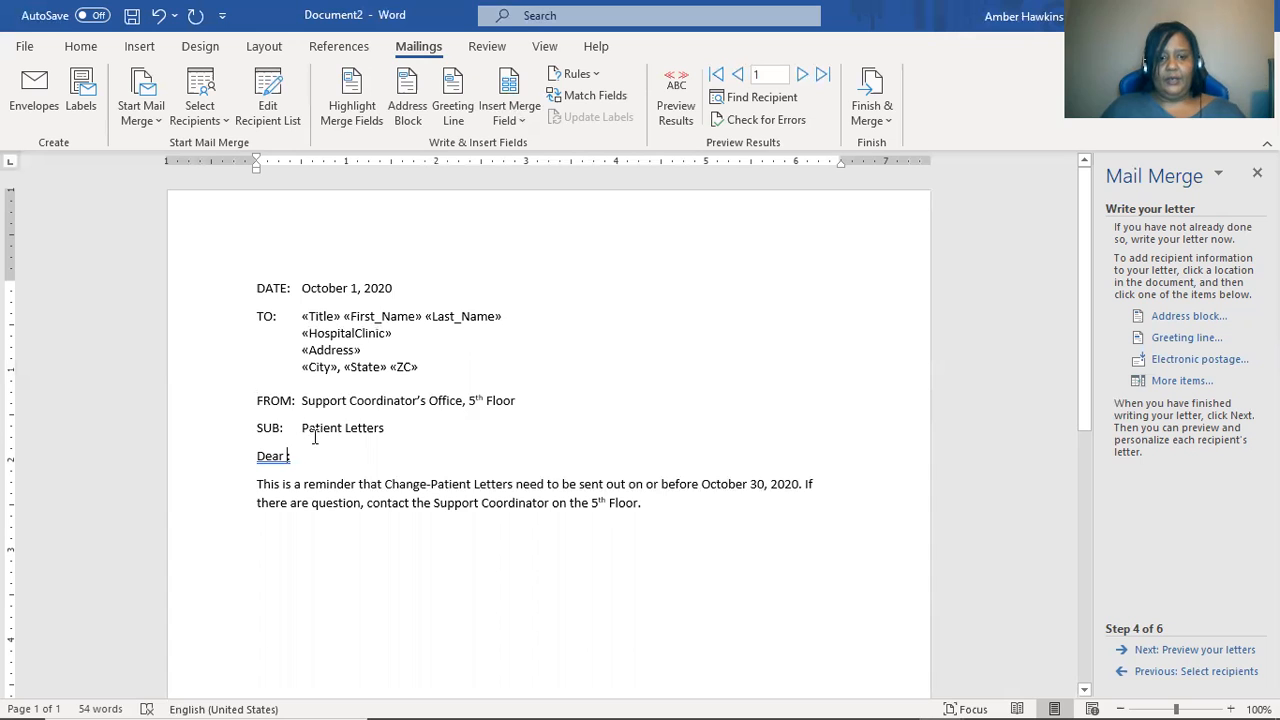
pyautogui.click(523, 118)
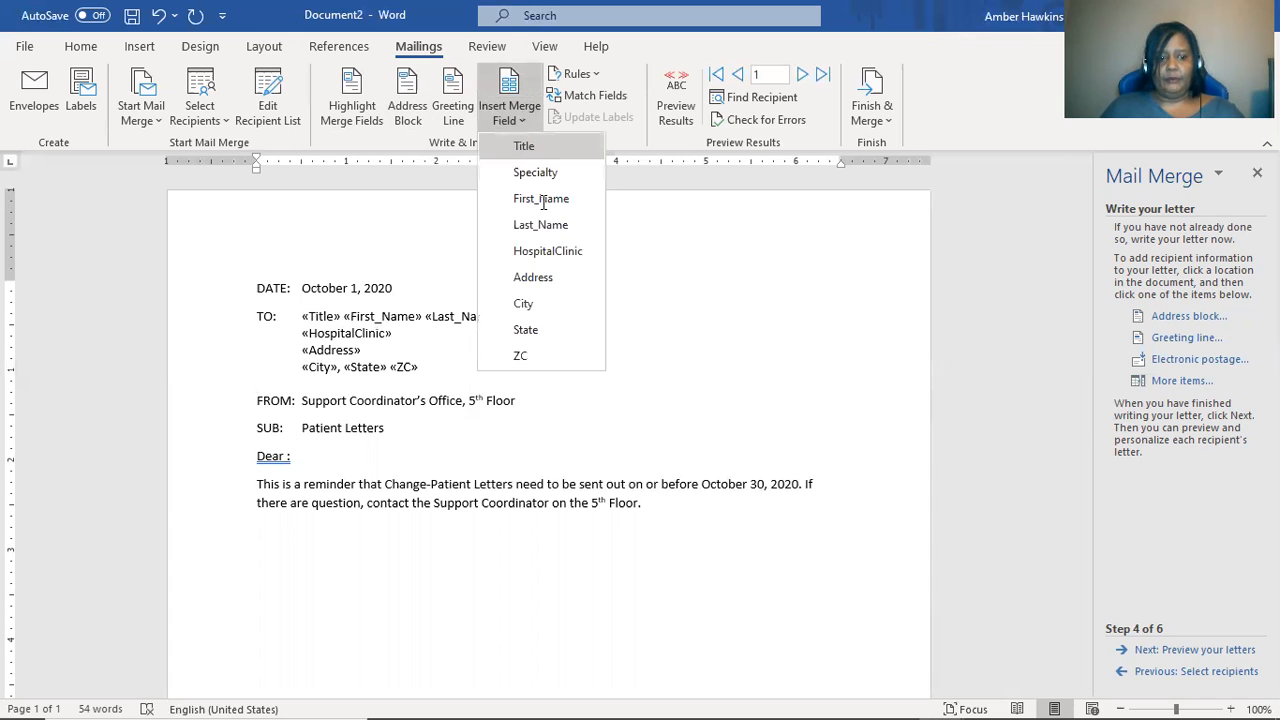
pyautogui.click(520, 143)
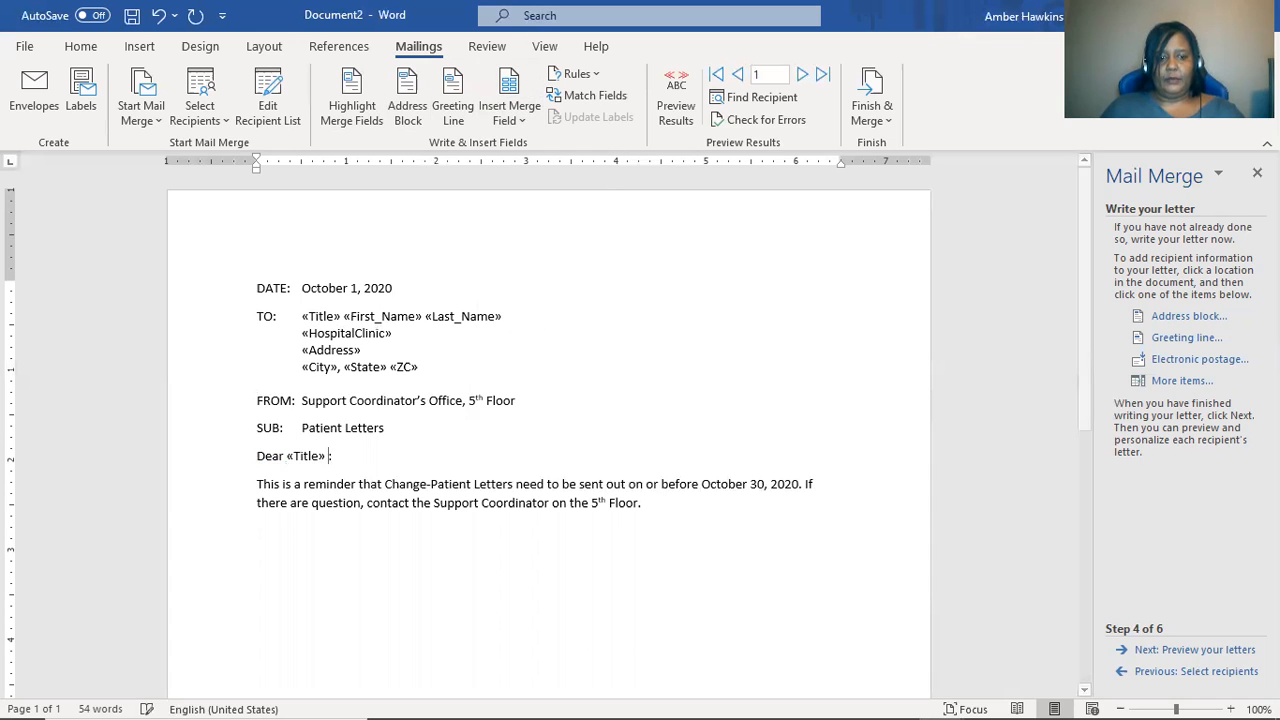
pyautogui.click(534, 116)
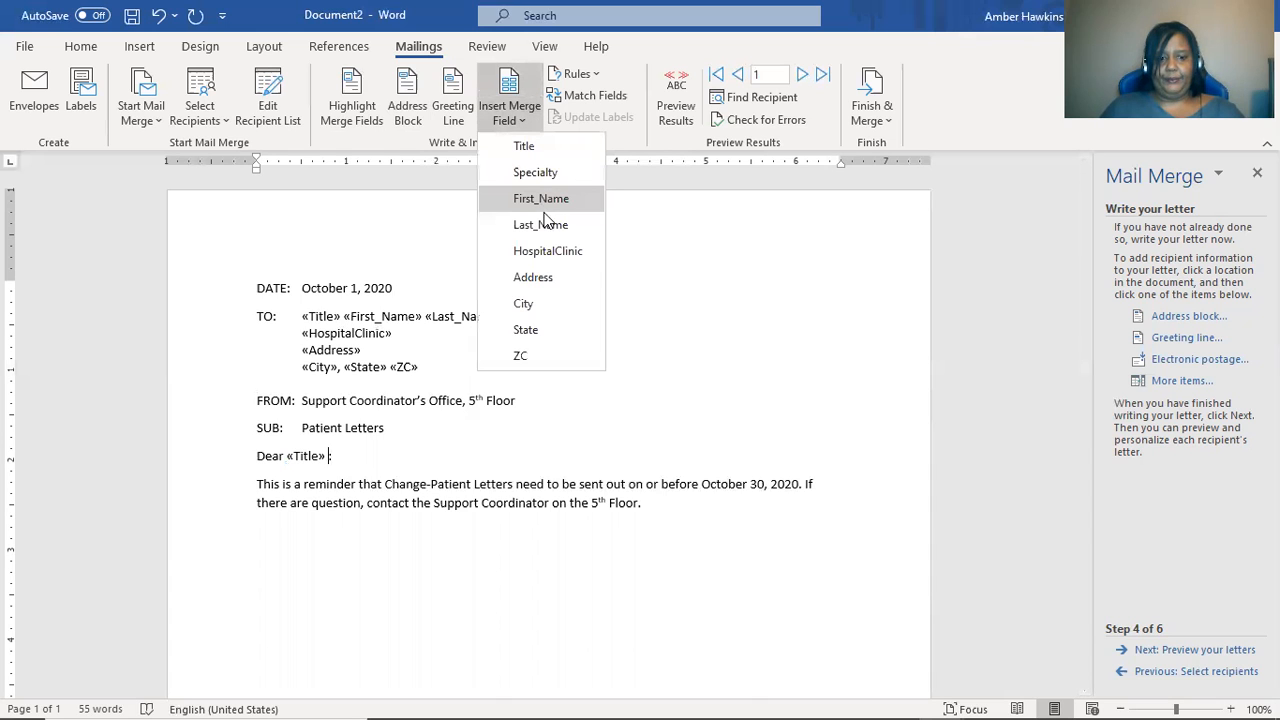
pyautogui.click(545, 224)
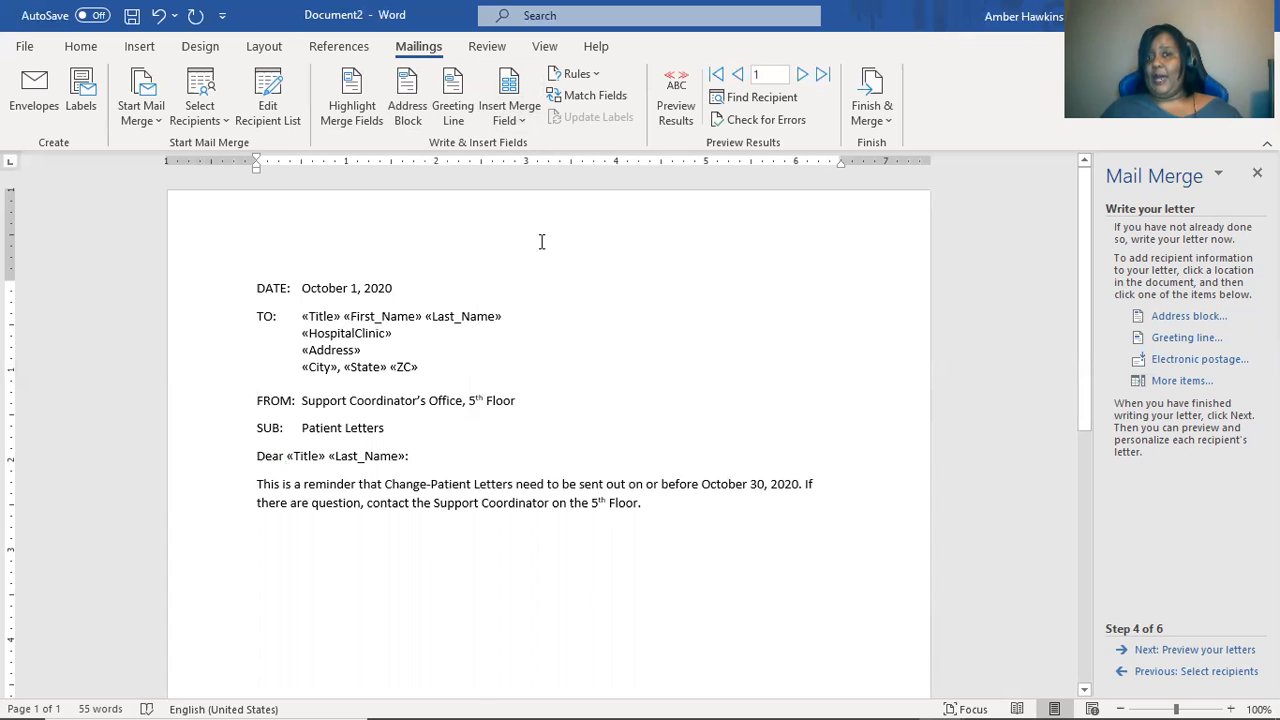
pyautogui.write(':')
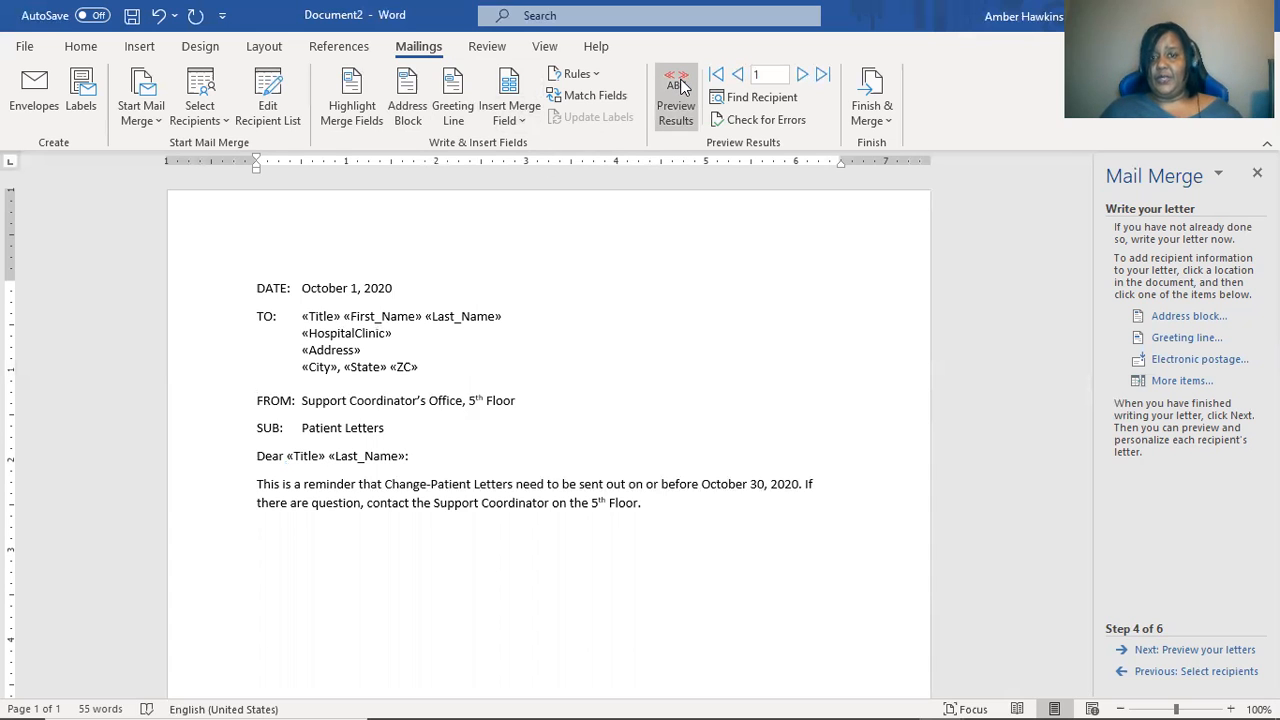
pyautogui.click(677, 92)
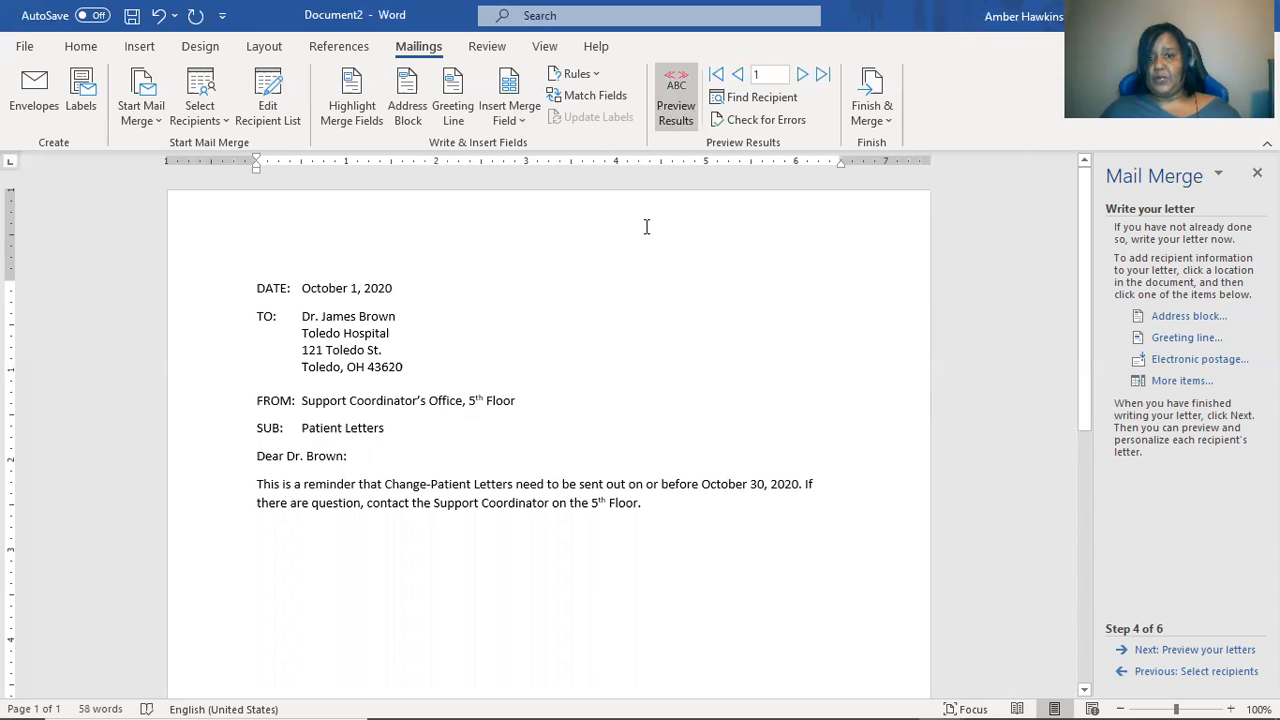
pyautogui.click(803, 75)
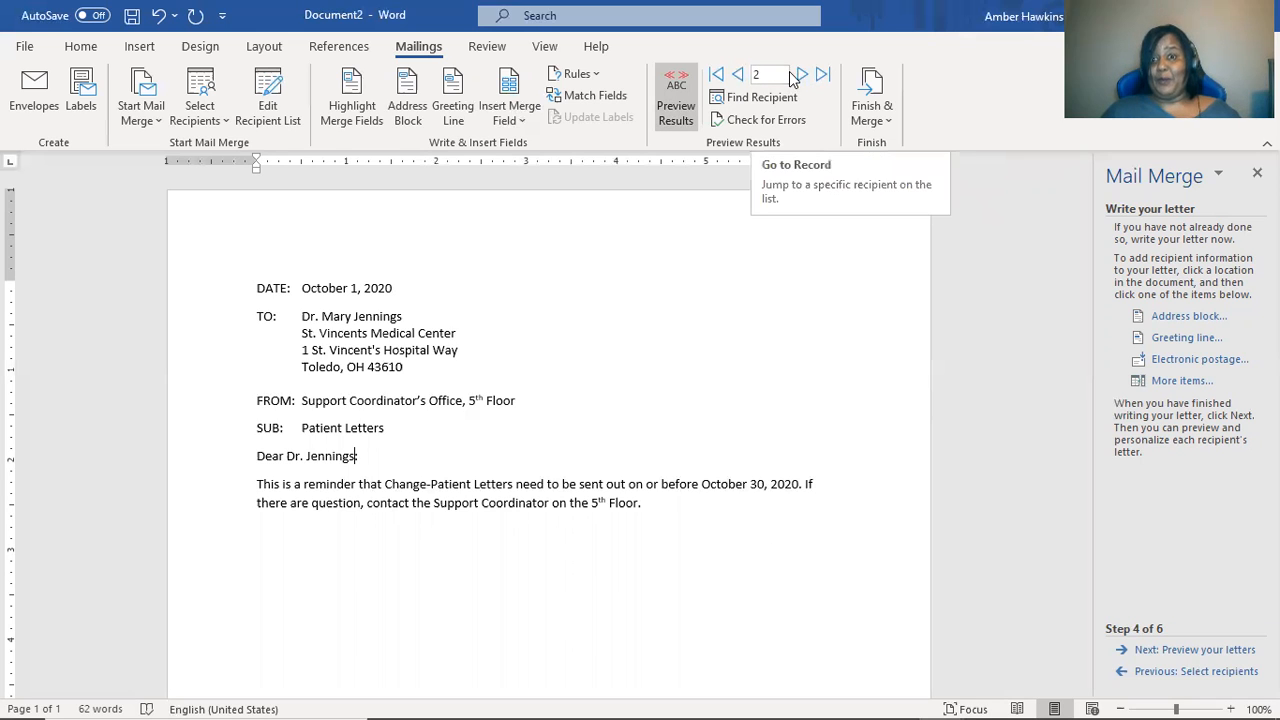
pyautogui.click(802, 77)
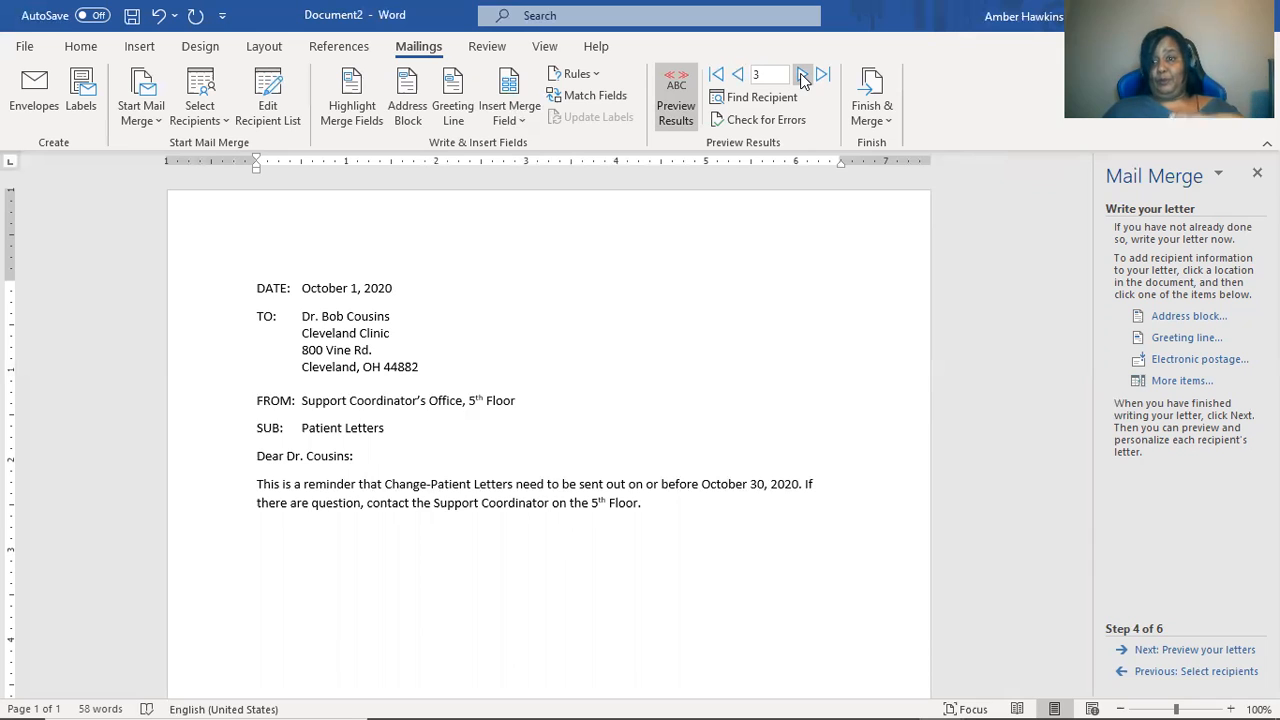
pyautogui.click(802, 77)
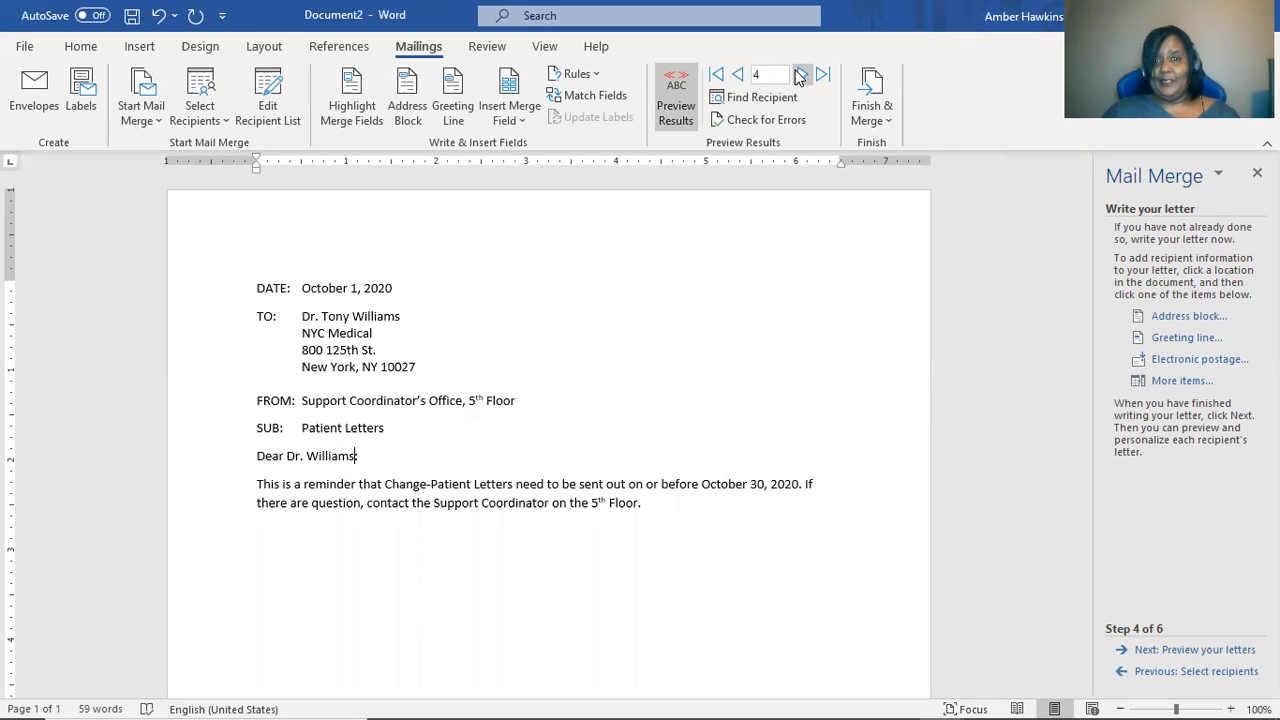
pyautogui.click(801, 76)
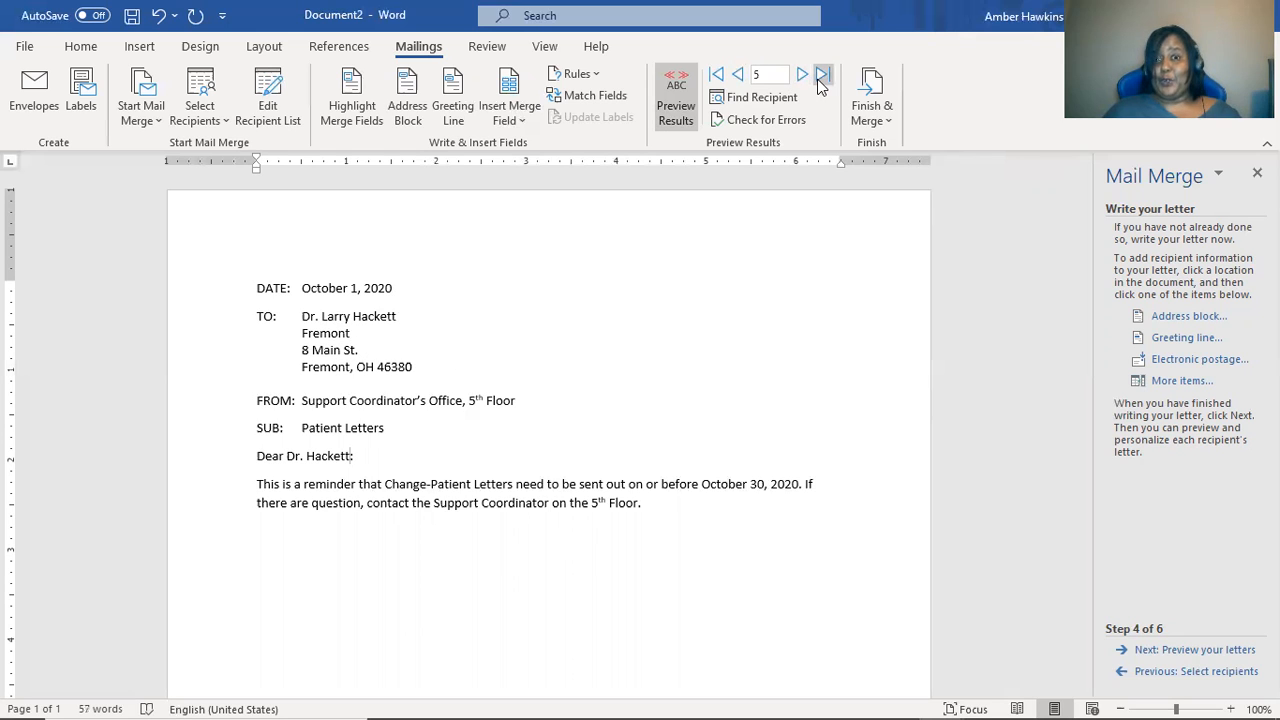
# Preview the last record's letter (record 9), then return to record 1, Dr. James Brown
pyautogui.click(821, 78)
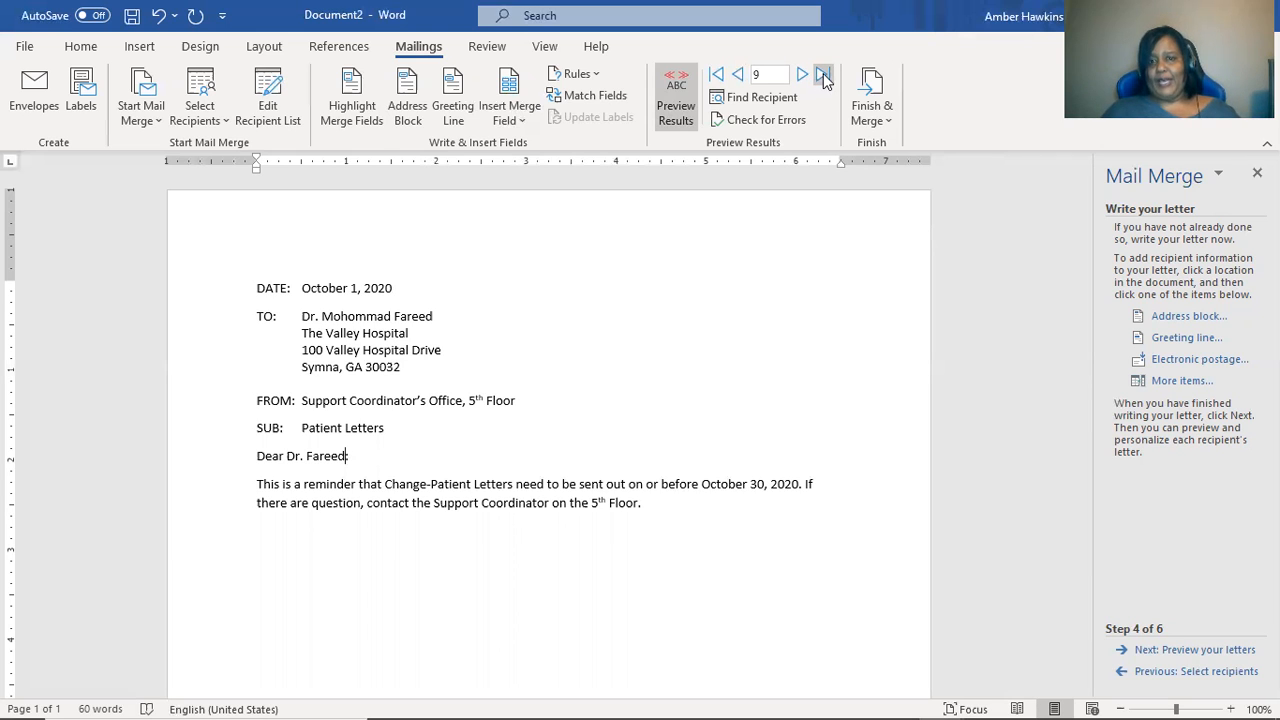
pyautogui.click(720, 80)
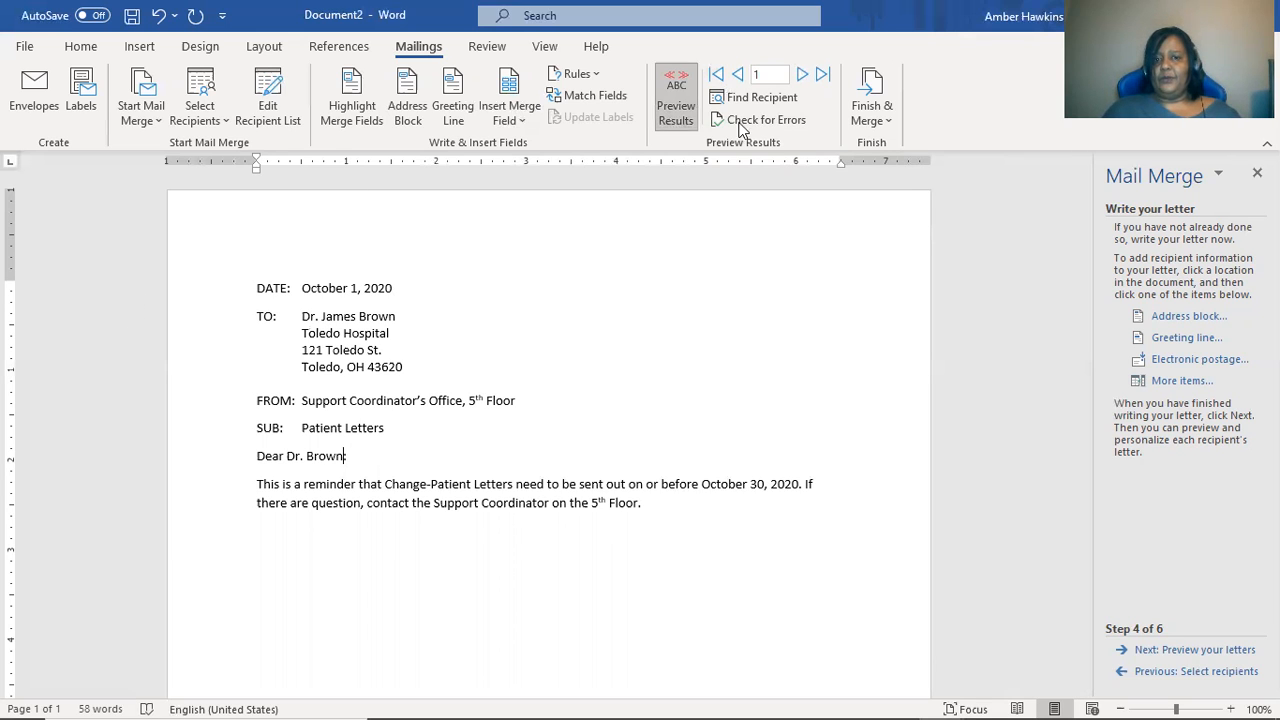
# Preview the merged letters, stepping forward four recipients and back two, then advance to Complete the merge
pyautogui.click(1210, 652)
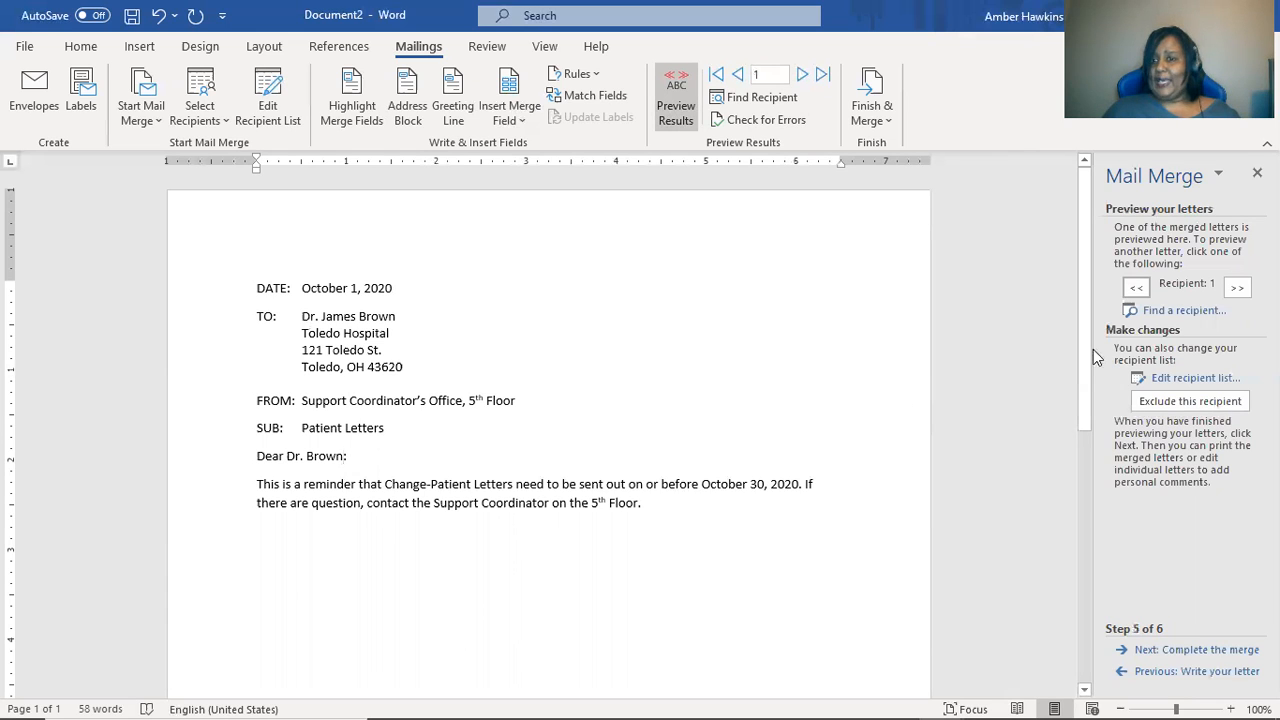
pyautogui.click(1236, 289)
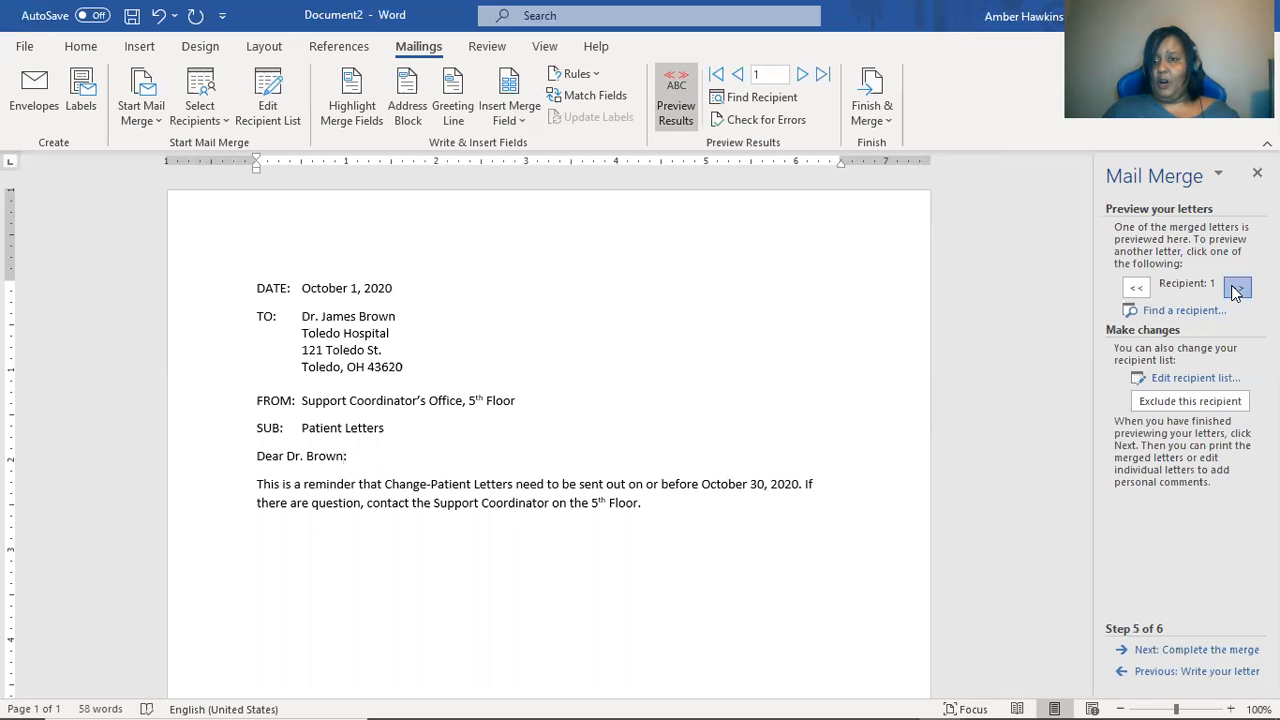
pyautogui.click(1236, 289)
pyautogui.click(1236, 289)
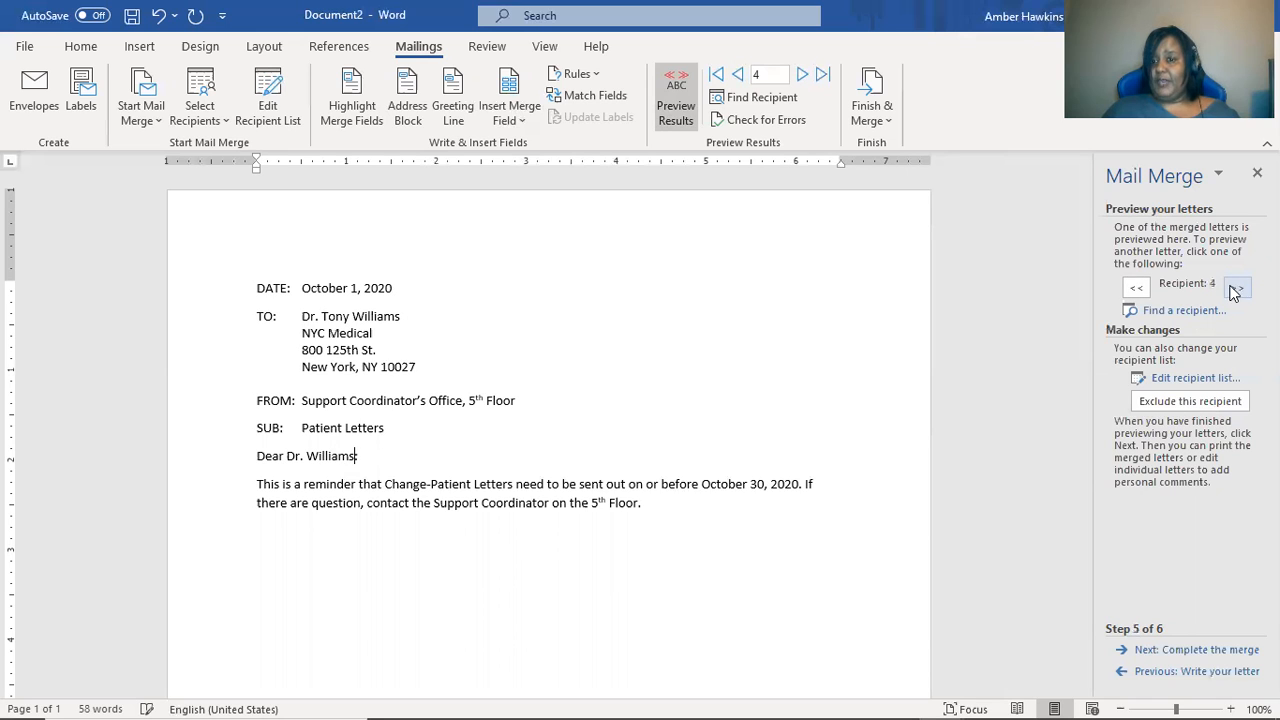
pyautogui.click(1238, 290)
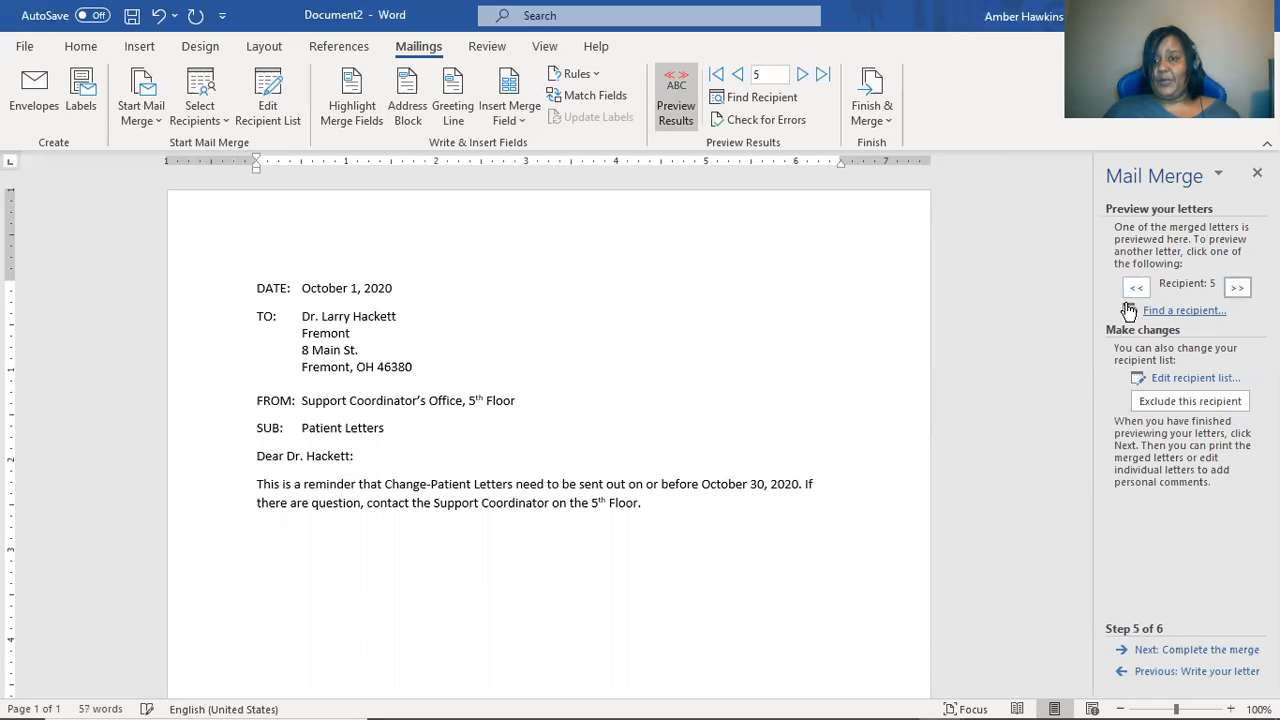
pyautogui.click(1138, 287)
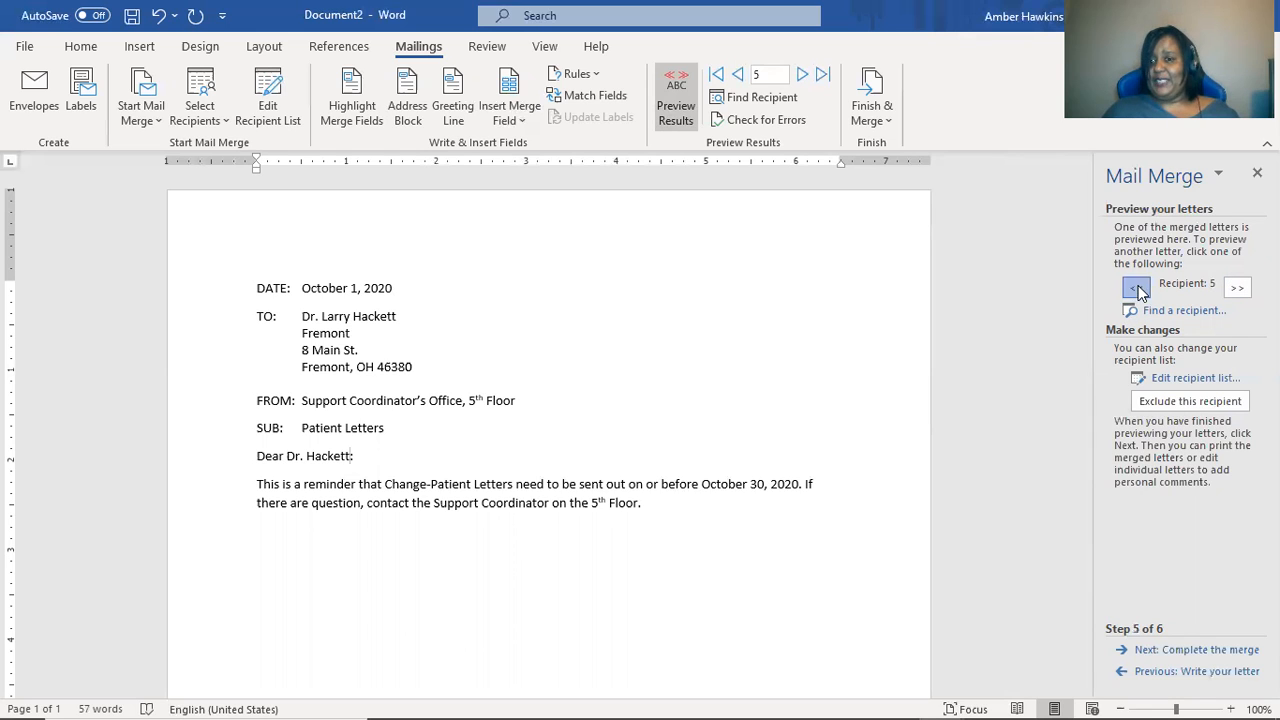
pyautogui.click(1138, 288)
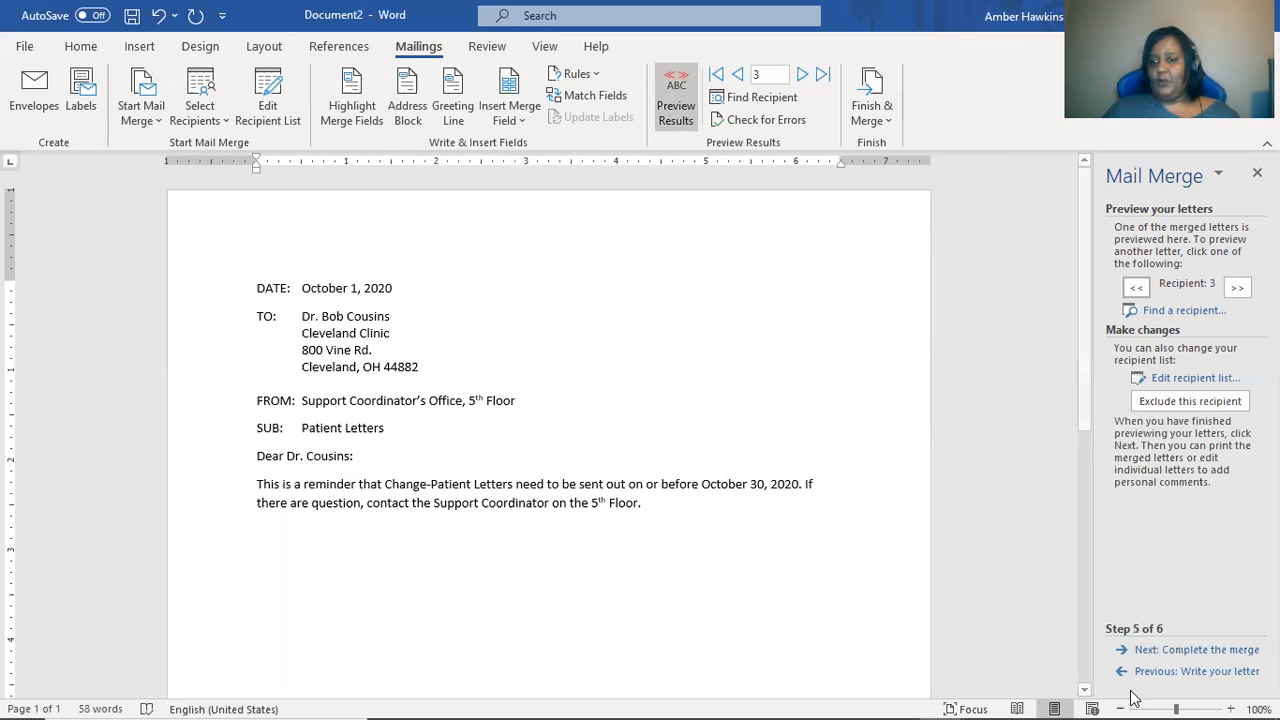
pyautogui.click(1175, 651)
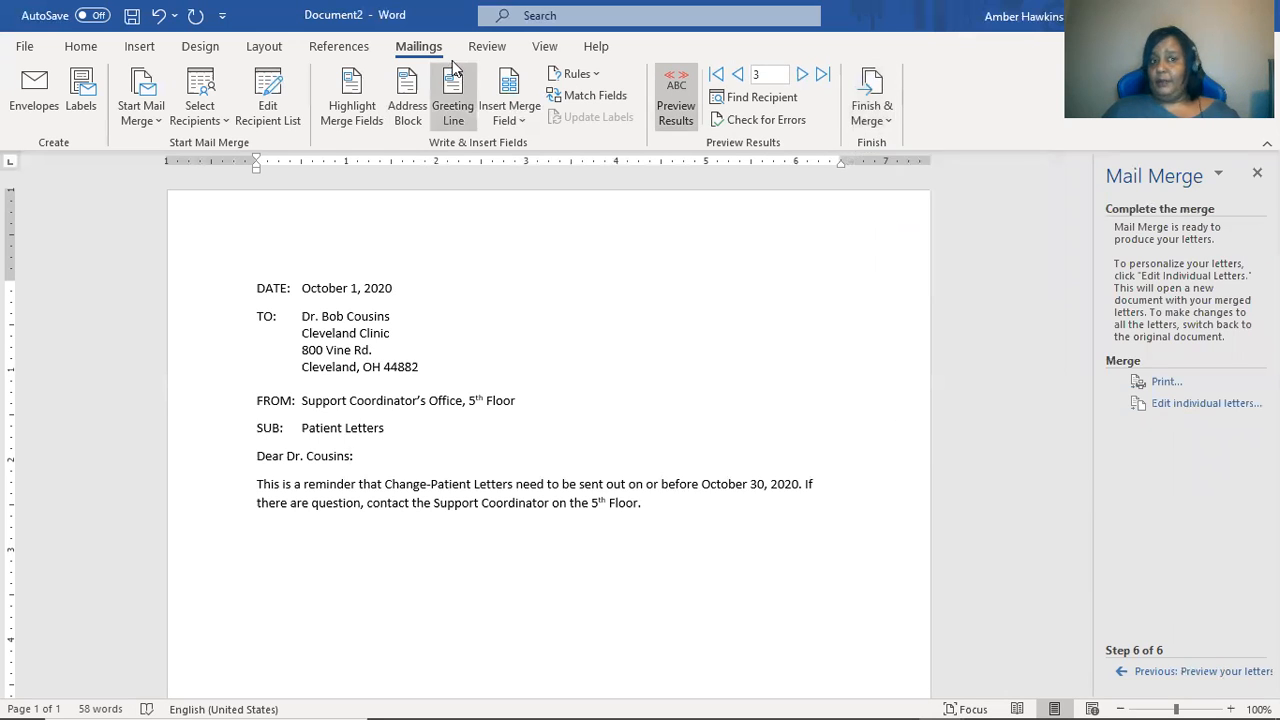
# Open the Finish & Merge menu to produce the individual letters
pyautogui.click(886, 122)
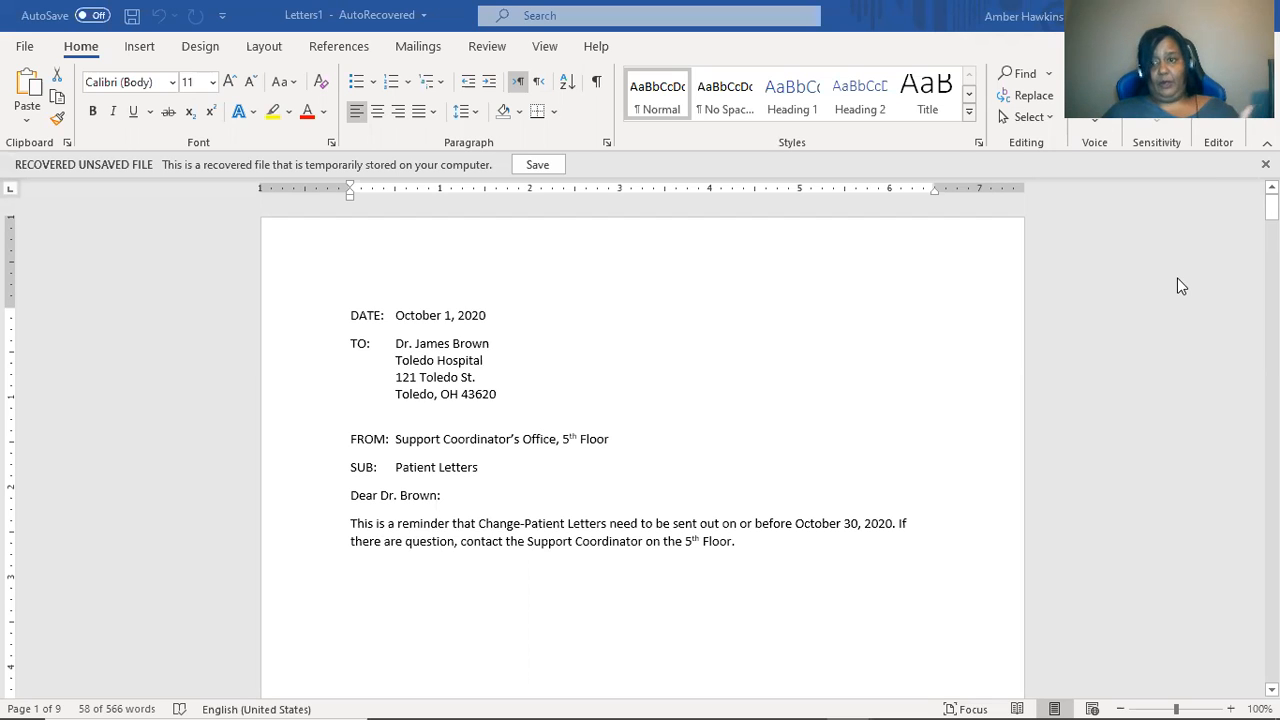
# Scroll through the nine merged letters in Letters1 to the letter on page 8
pyautogui.click(1078, 332)
pyautogui.scroll(-3, 1078, 332)
pyautogui.click(1238, 373)
pyautogui.scroll(-4, 1238, 373)
pyautogui.scroll(-10, 1235, 374)
pyautogui.scroll(-10, 1235, 374)
pyautogui.scroll(-15, 1231, 376)
pyautogui.scroll(-15, 1220, 388)
pyautogui.scroll(-15, 1212, 384)
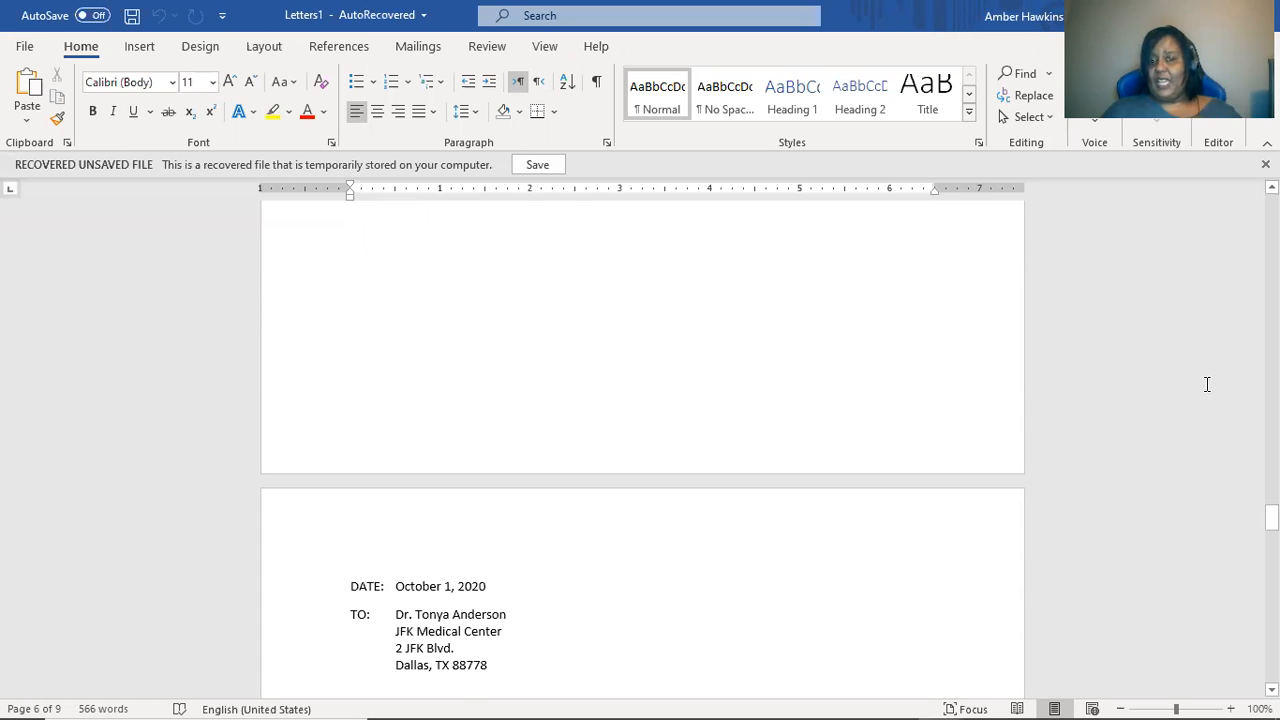
pyautogui.scroll(-15, 1207, 384)
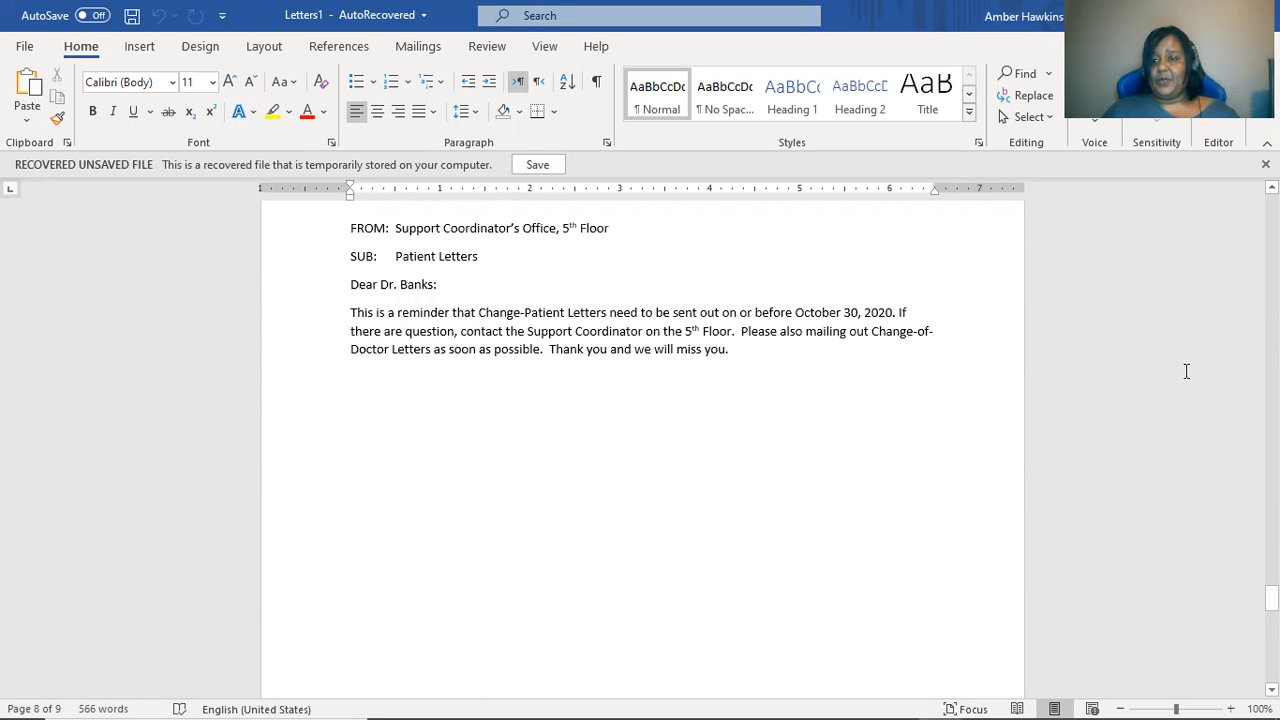
pyautogui.scroll(-12, 1186, 371)
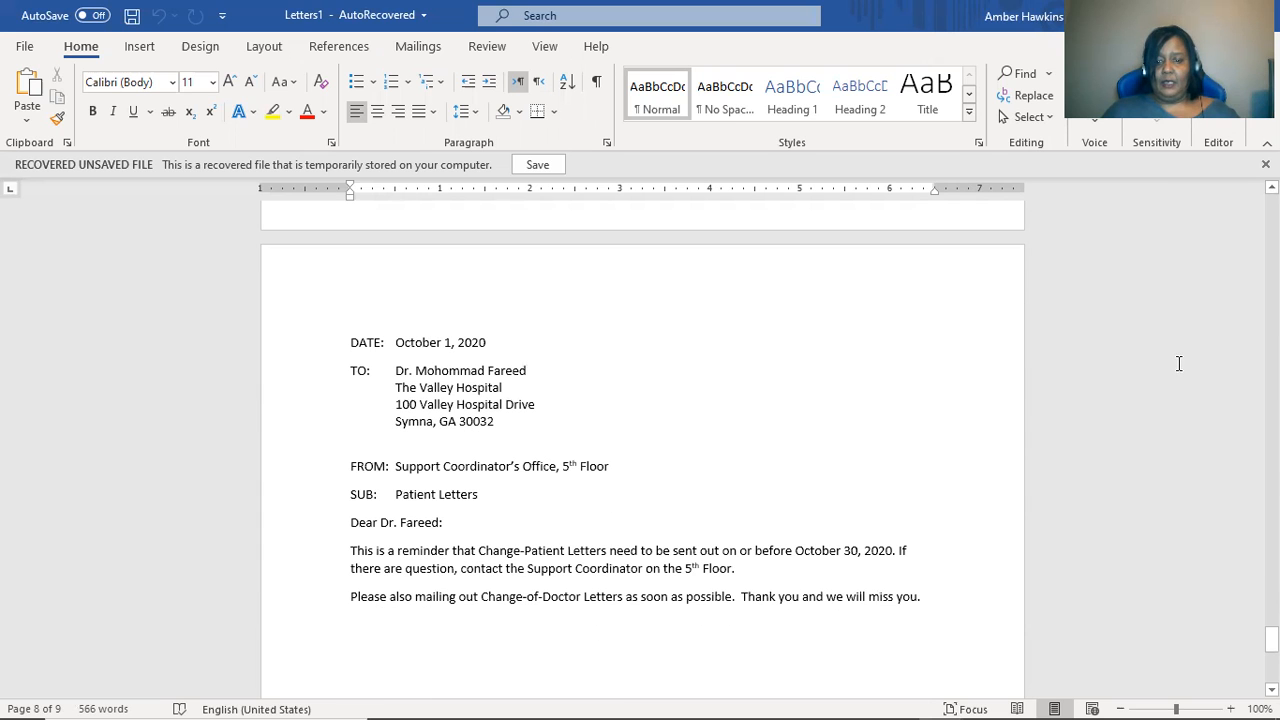
pyautogui.scroll(10, 1179, 363)
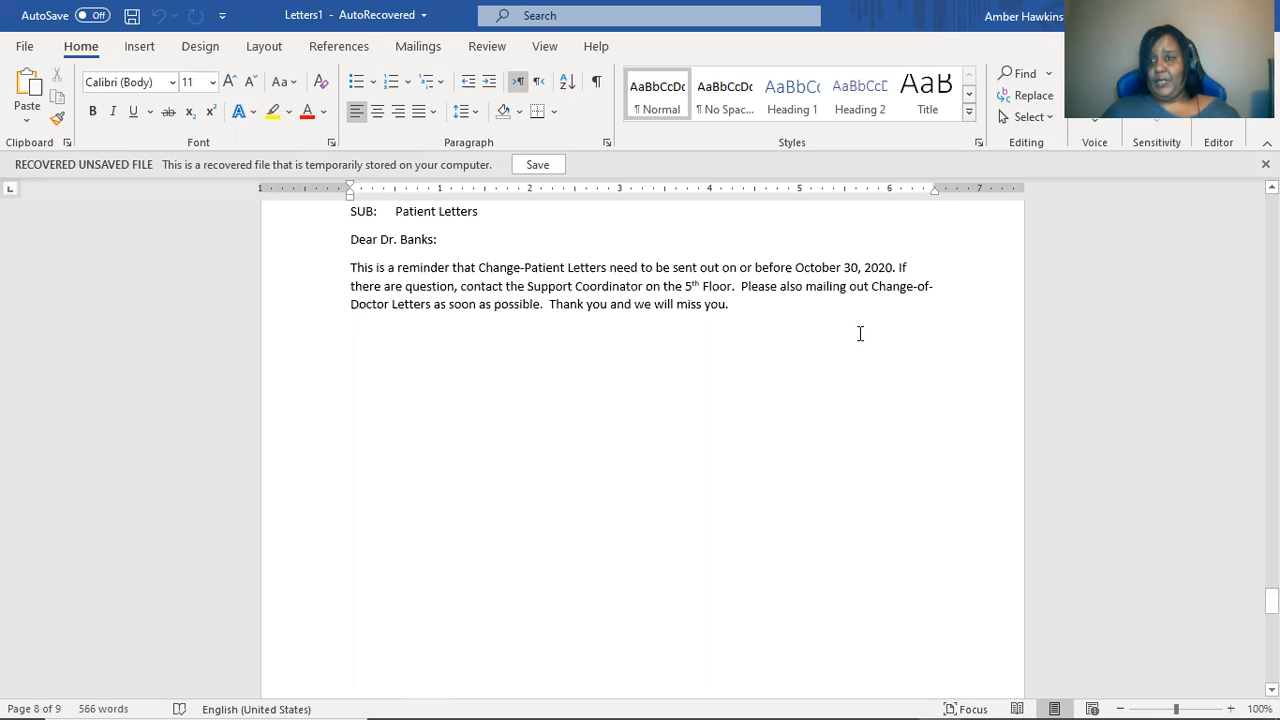
pyautogui.scroll(3, 860, 334)
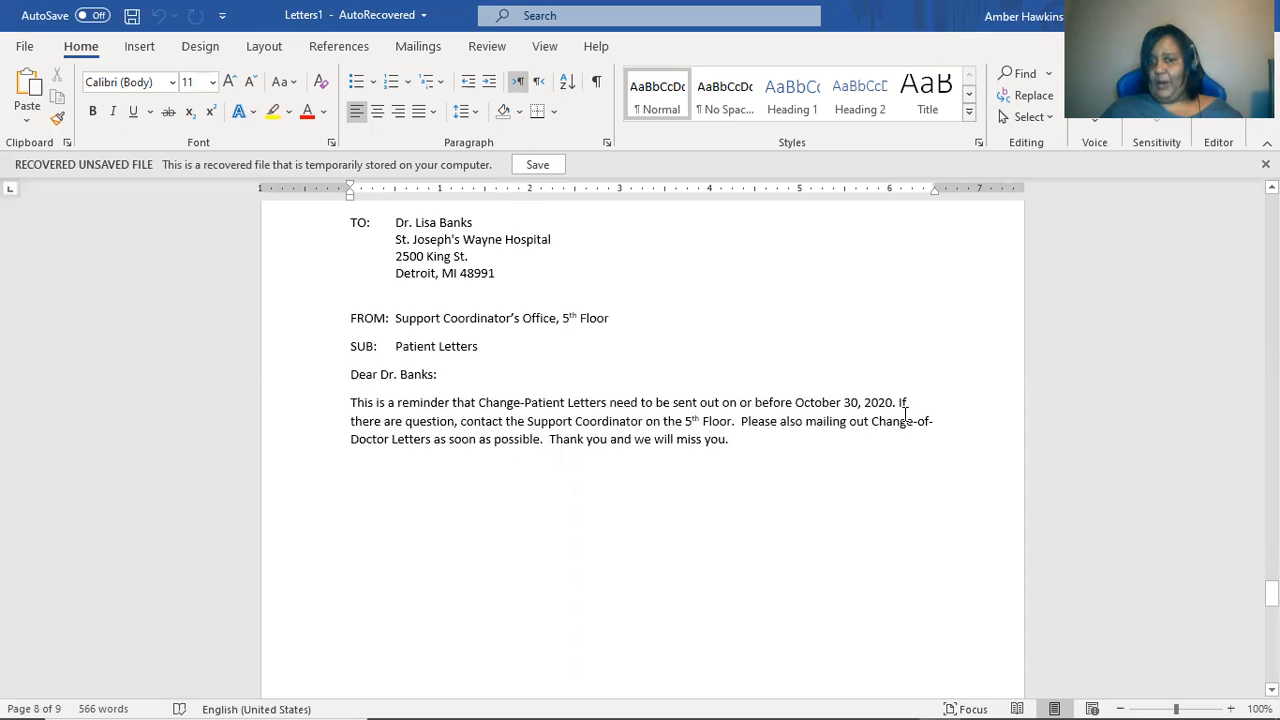
pyautogui.scroll(-8, 905, 412)
pyautogui.scroll(-3, 903, 411)
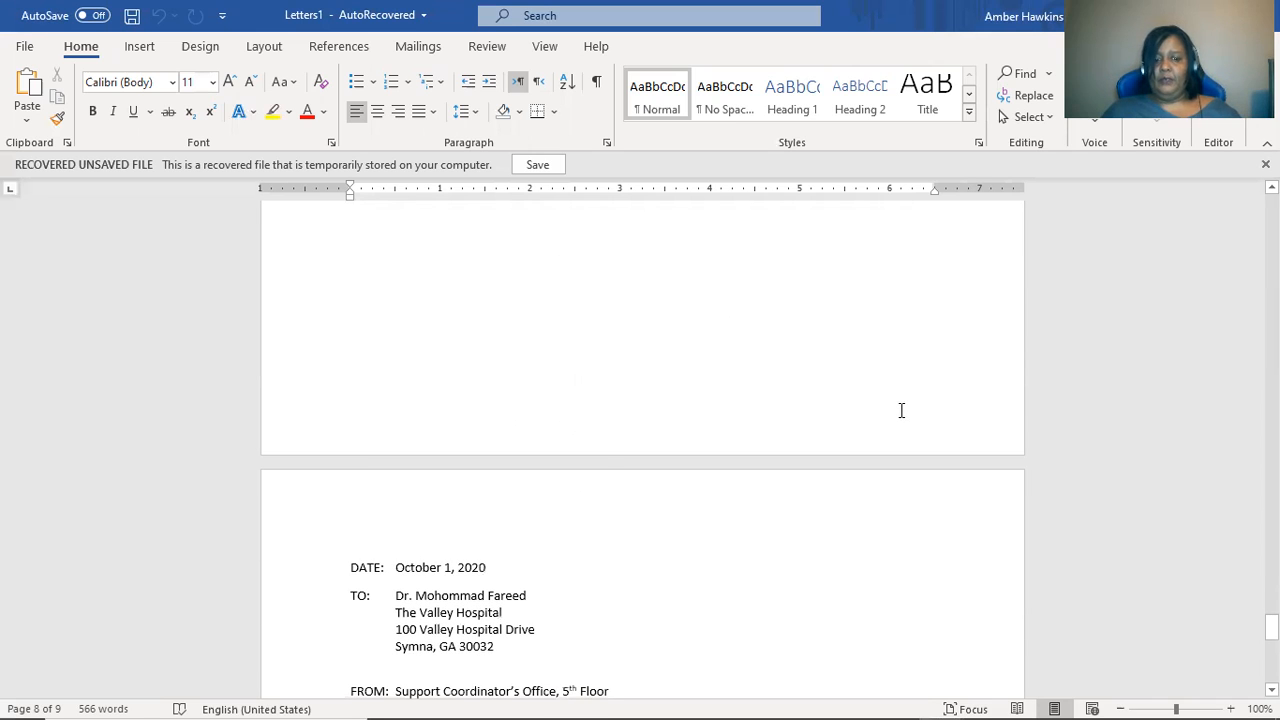
pyautogui.scroll(-7, 896, 411)
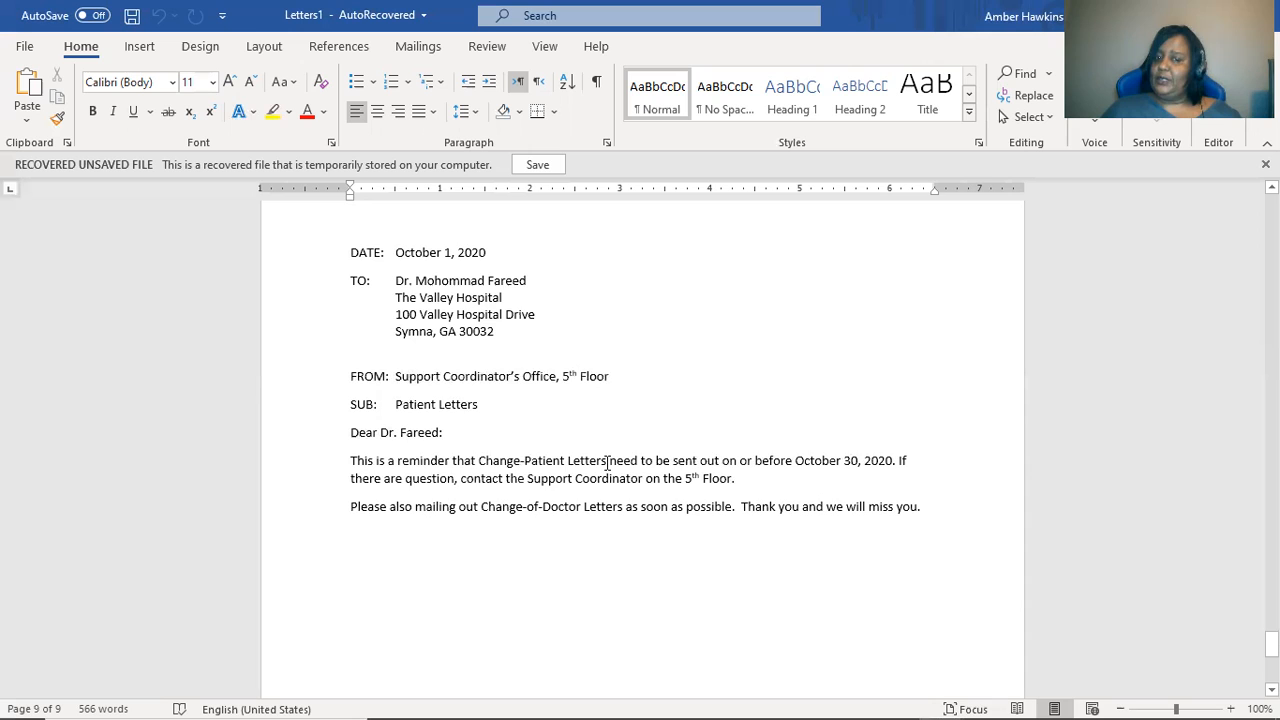
pyautogui.scroll(15, 705, 478)
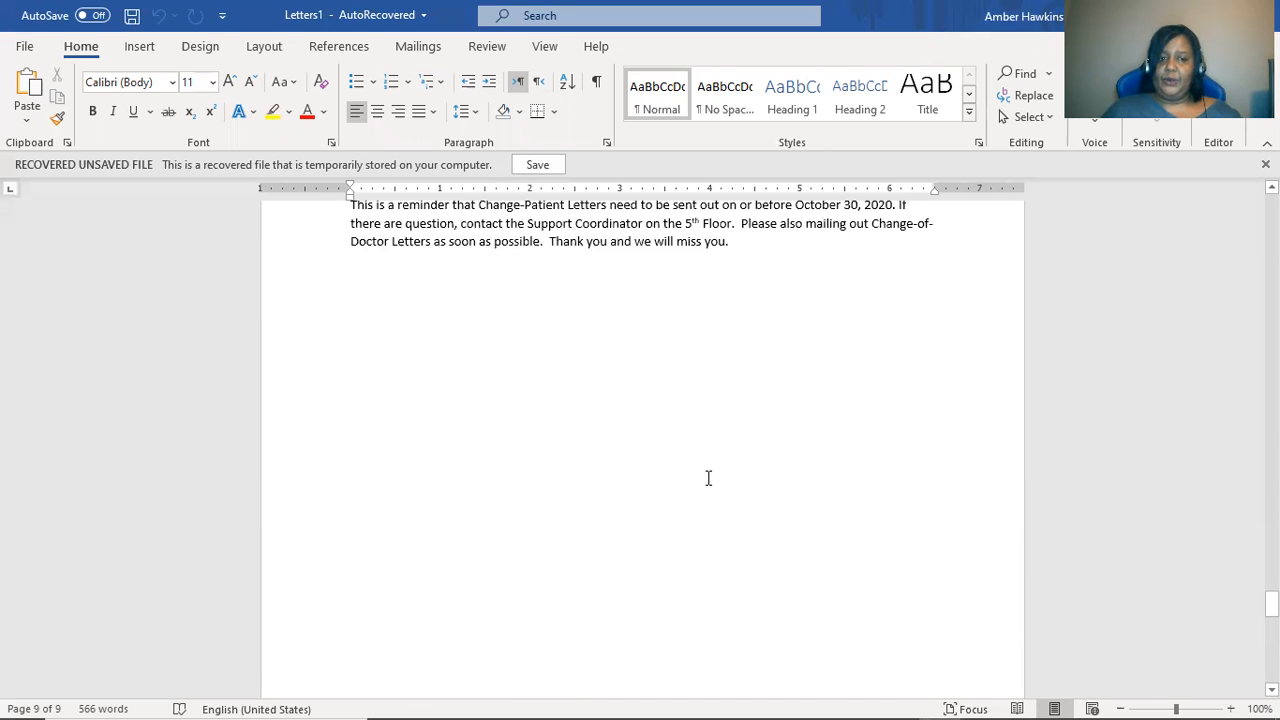
pyautogui.scroll(4, 708, 478)
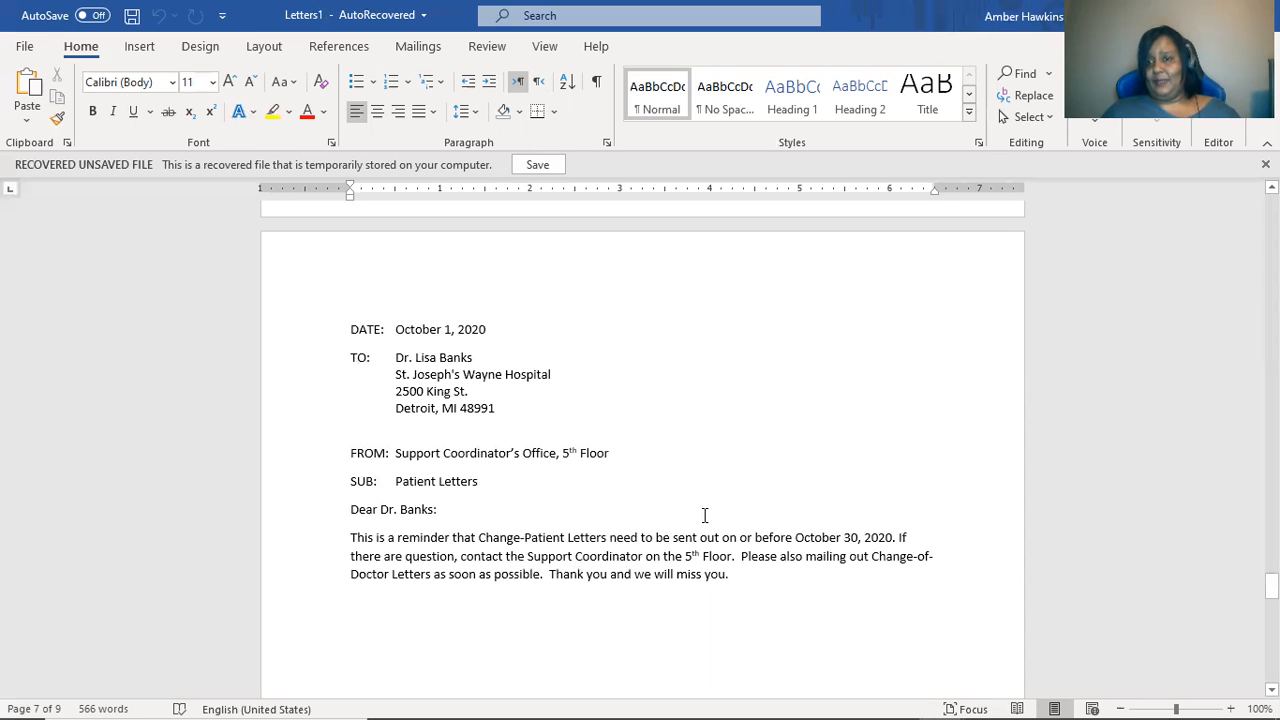
pyautogui.scroll(-2, 704, 515)
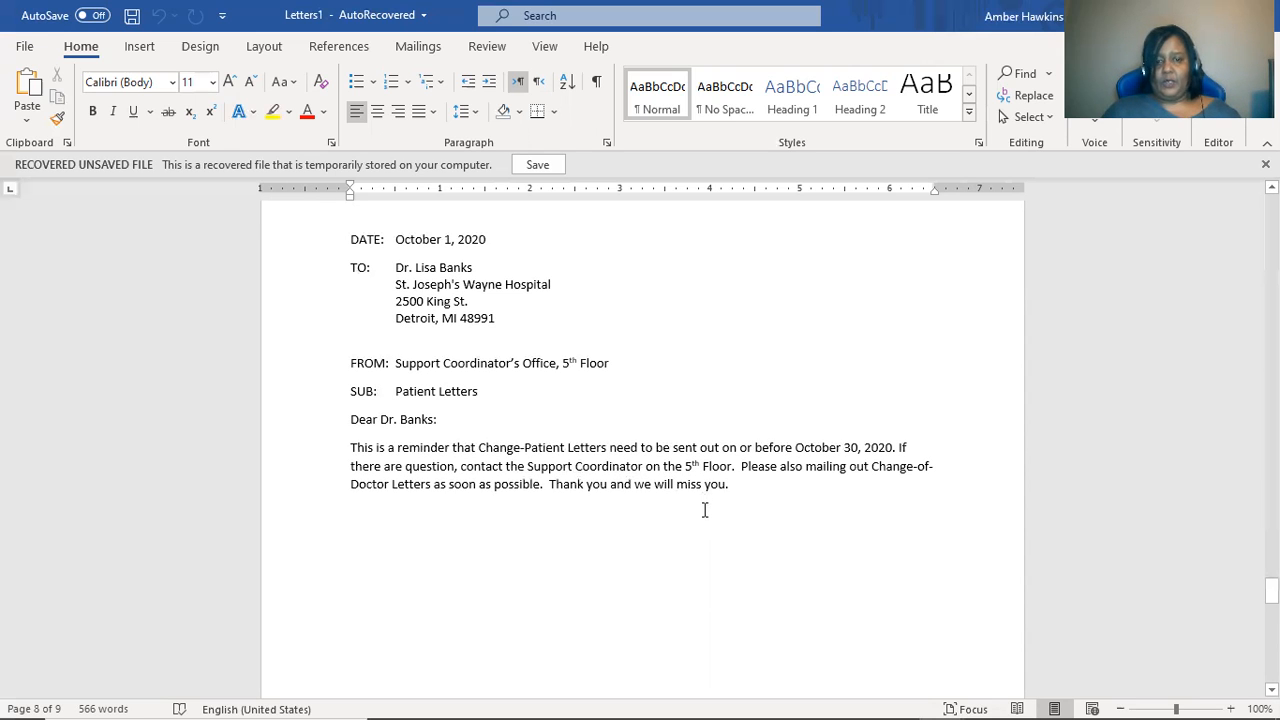
# Start a new paragraph 'Additionally, please inform the Support Coordinator' after the page 8 letter, fixing the typo
pyautogui.click(738, 489)
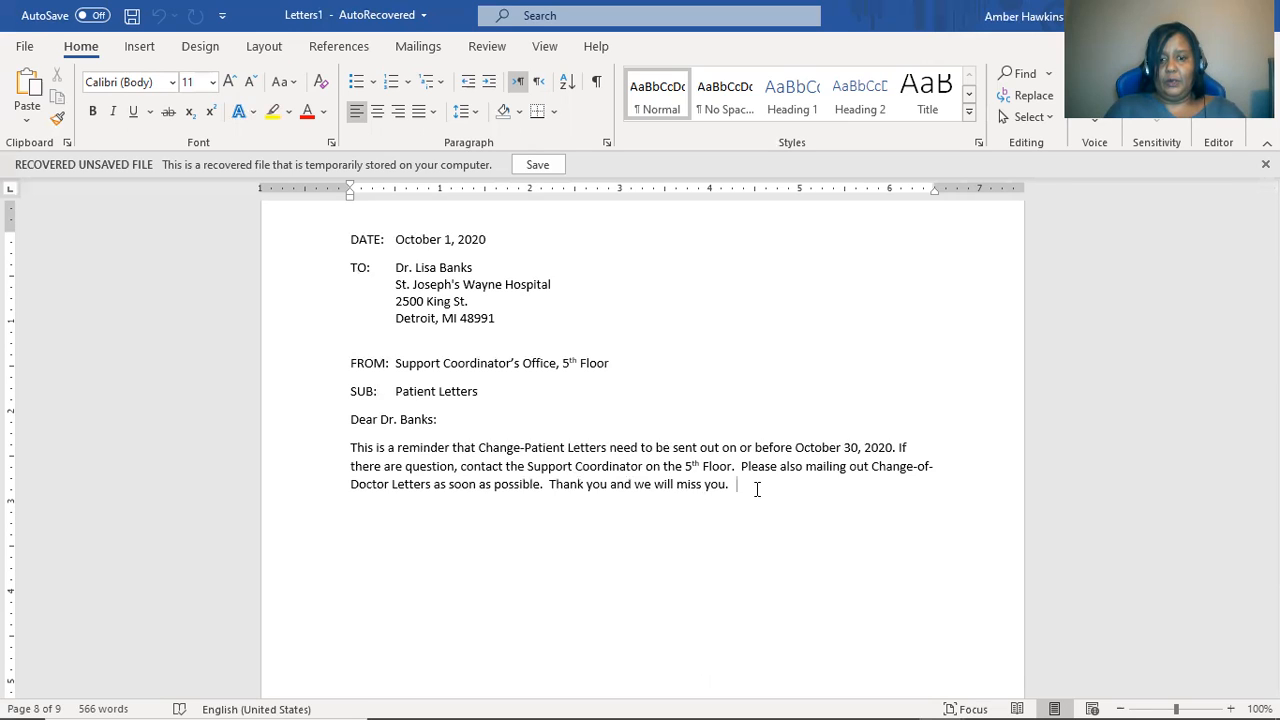
pyautogui.press('Return')
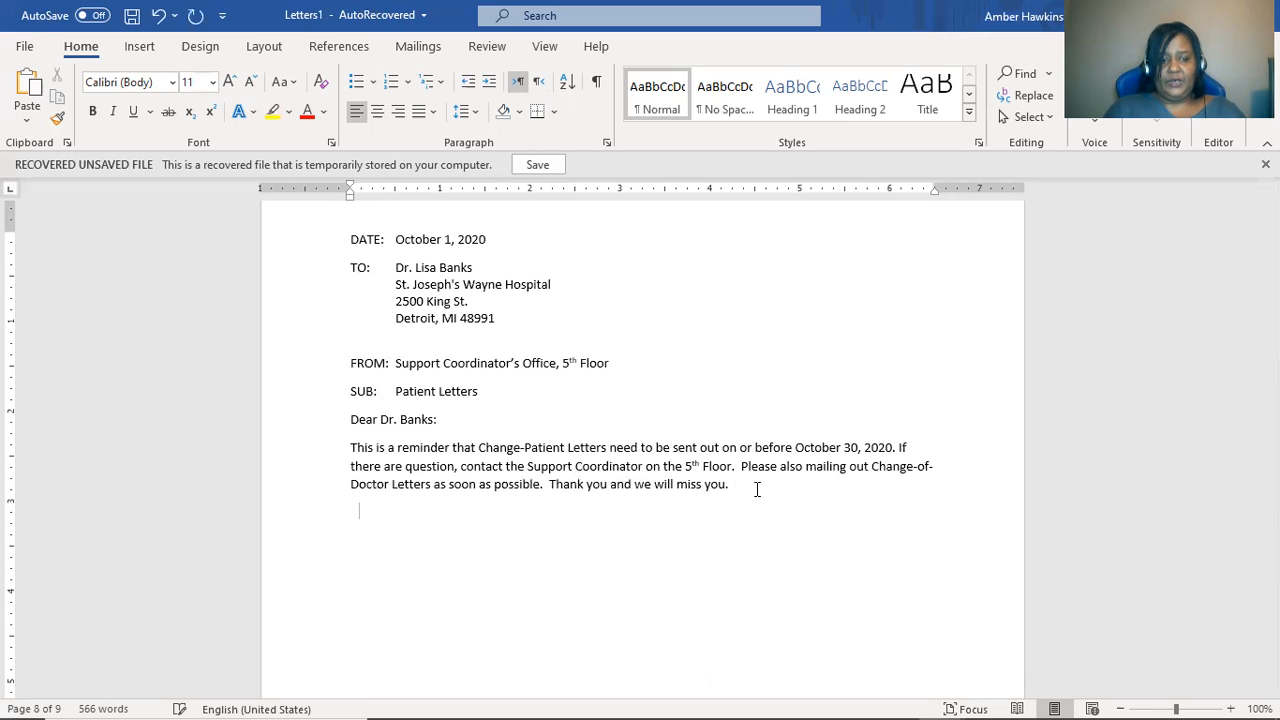
pyautogui.press('BackSpace')
pyautogui.press('Return')
pyautogui.write('Additio')
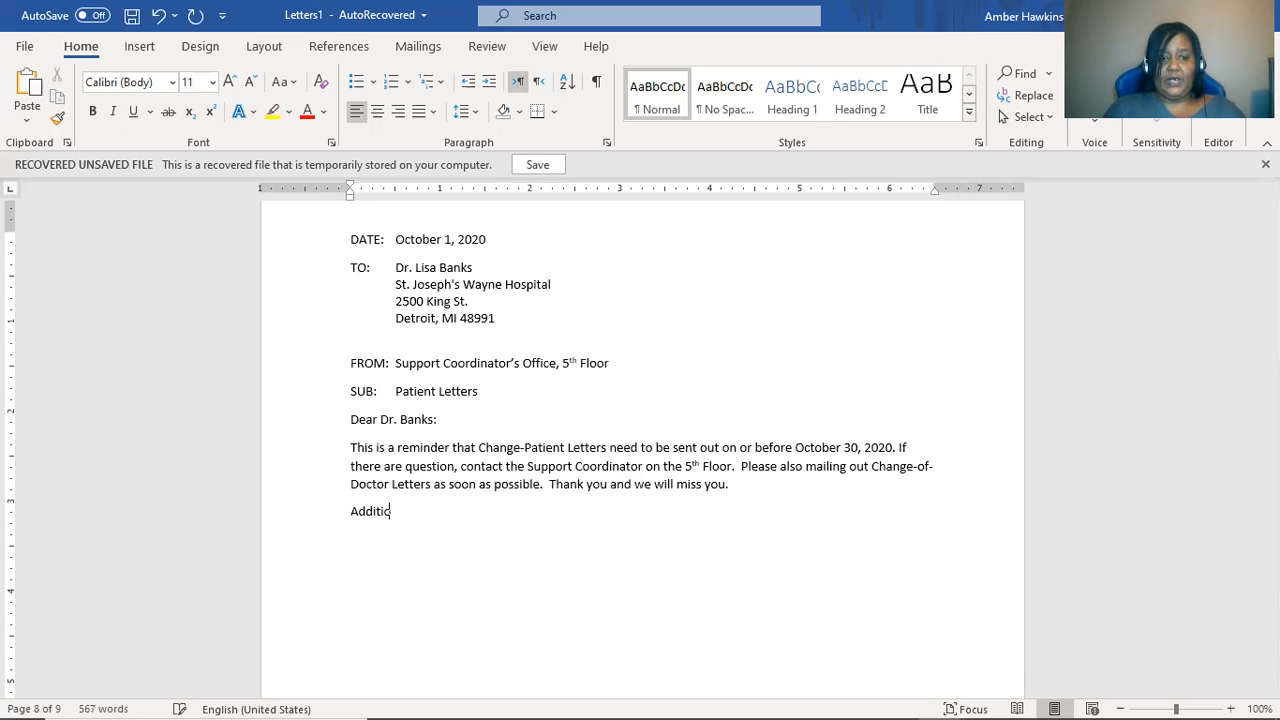
pyautogui.write('nally, please inform')
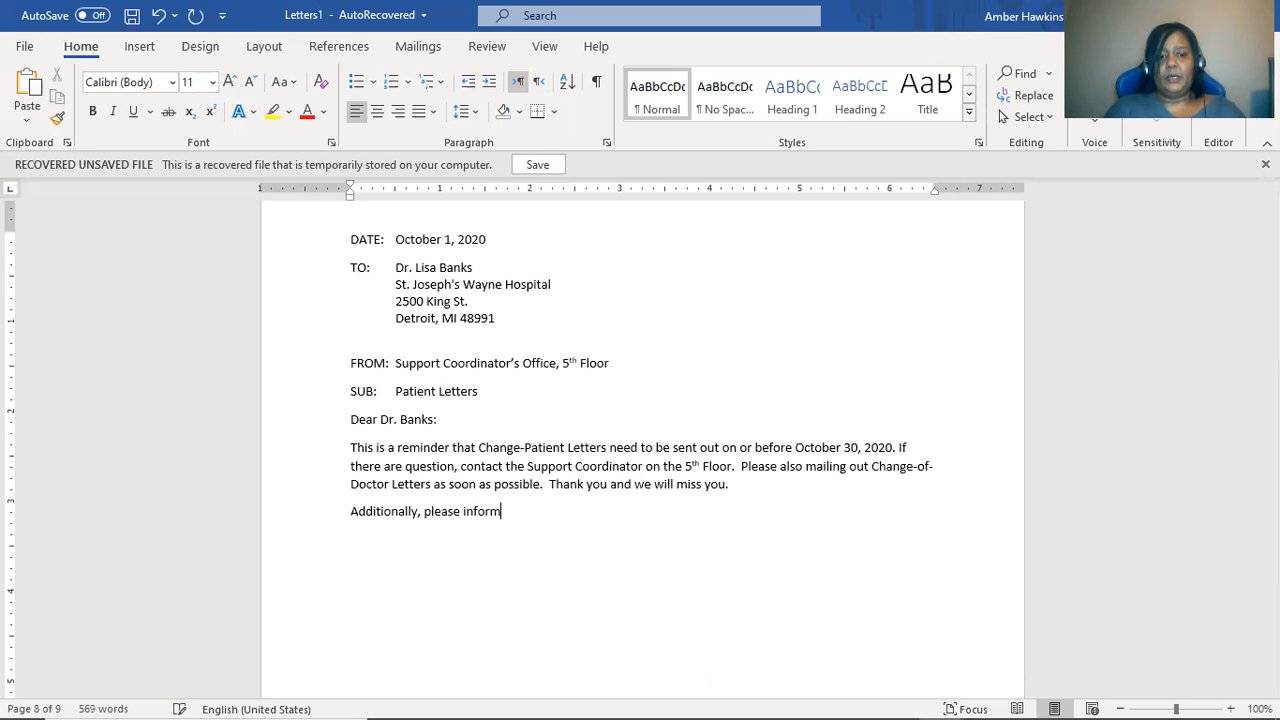
pyautogui.write(' the Support')
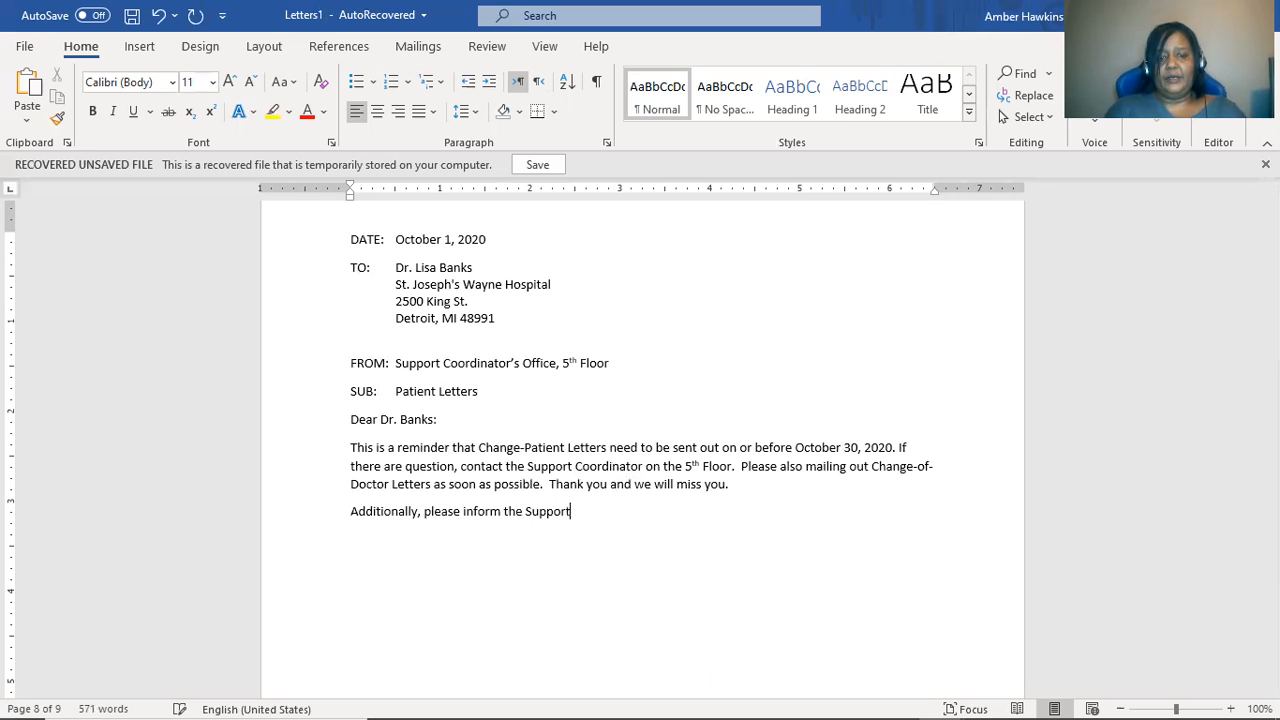
pyautogui.write(' Corrd')
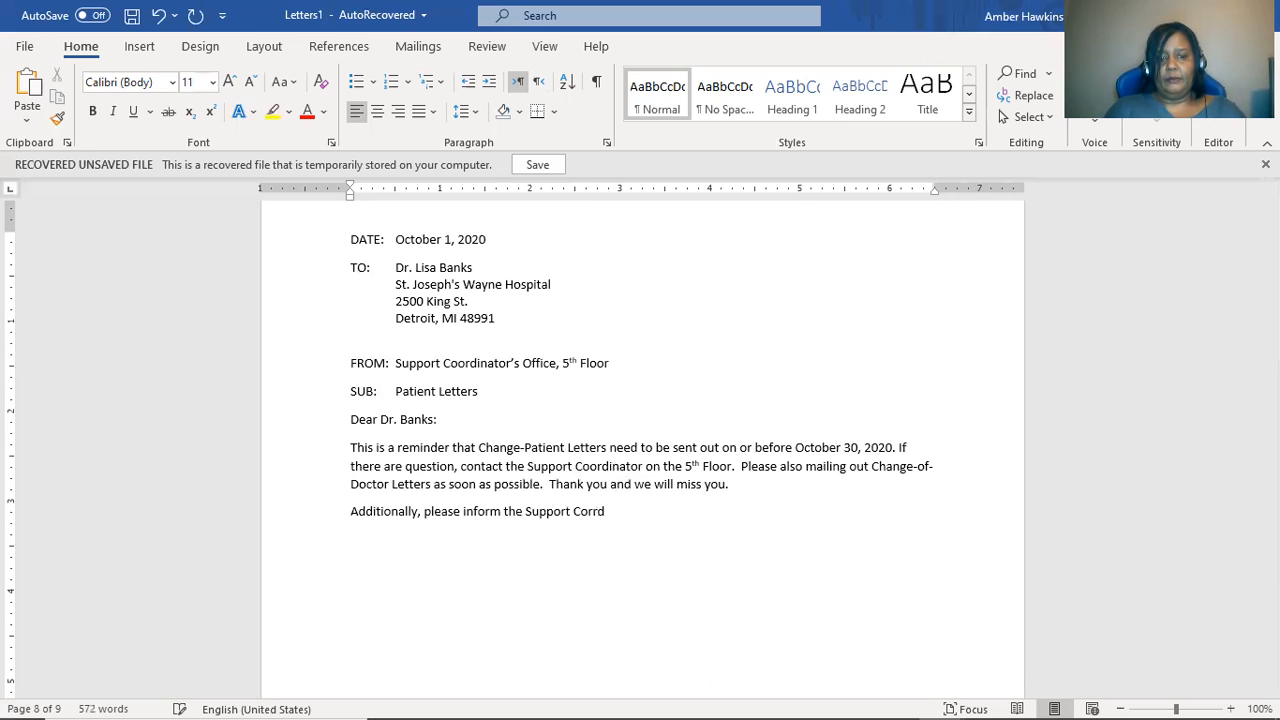
pyautogui.write('inator')
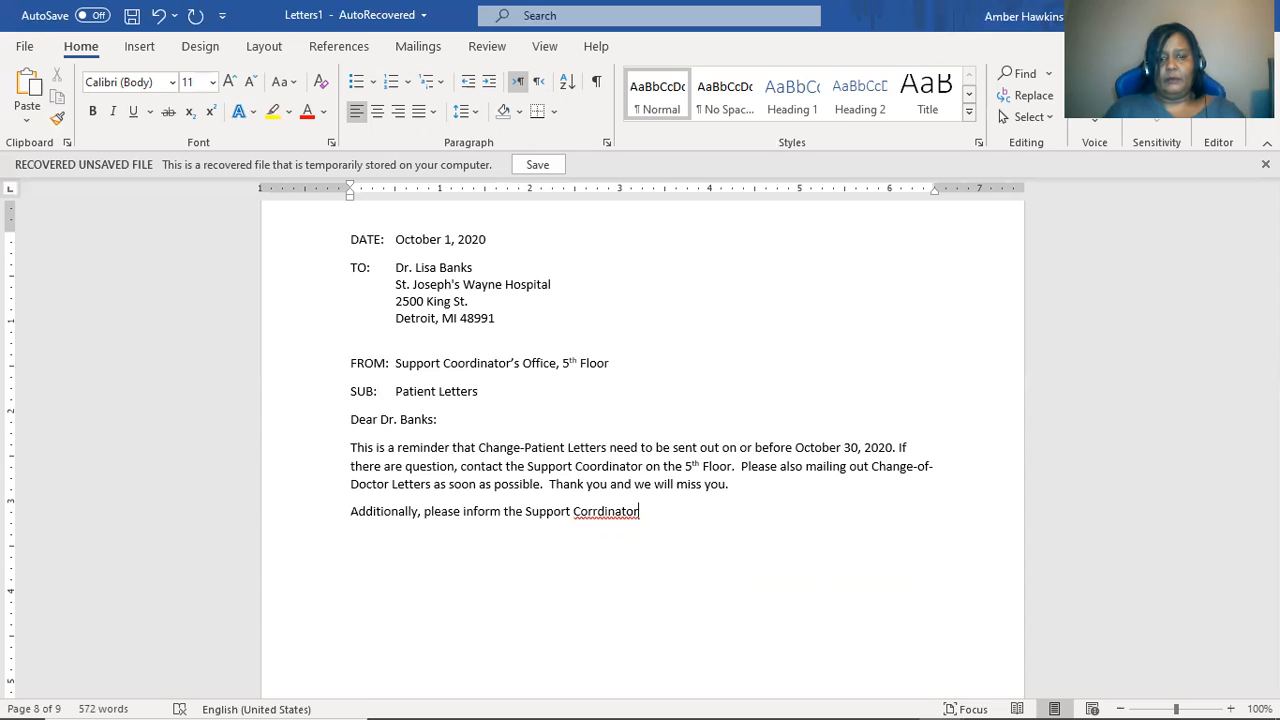
pyautogui.rightClick(607, 512)
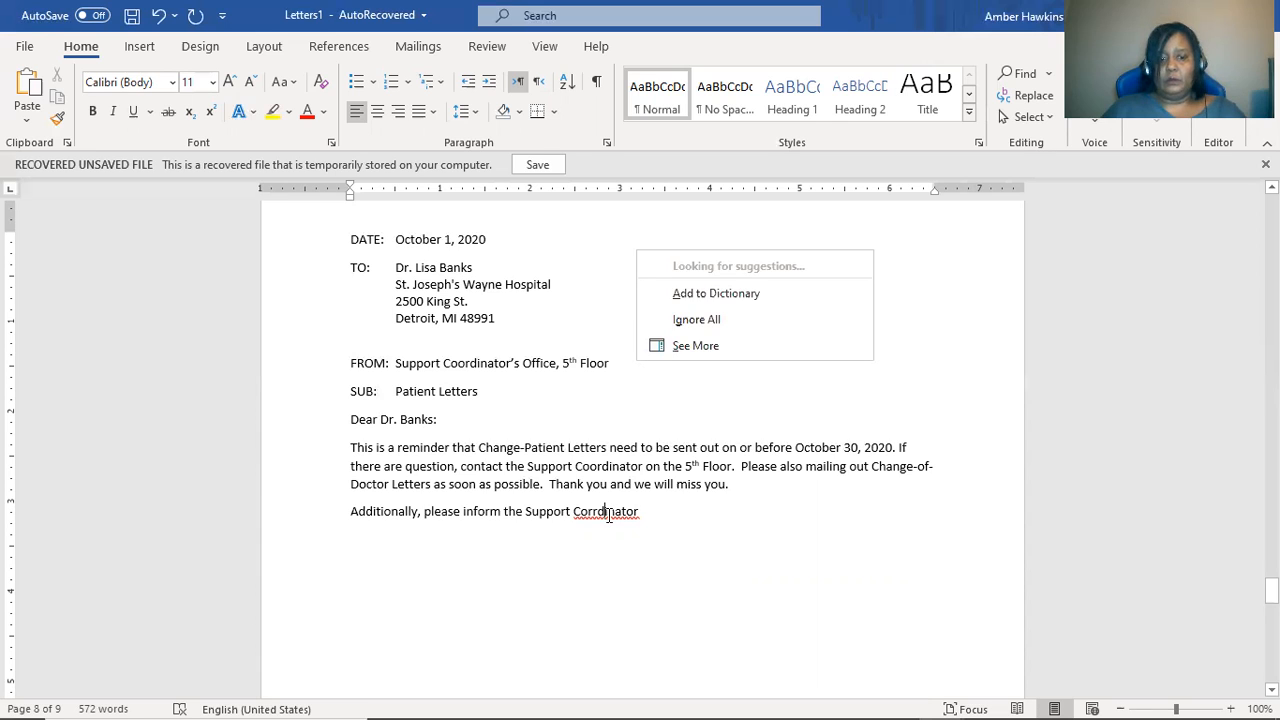
pyautogui.click(598, 516)
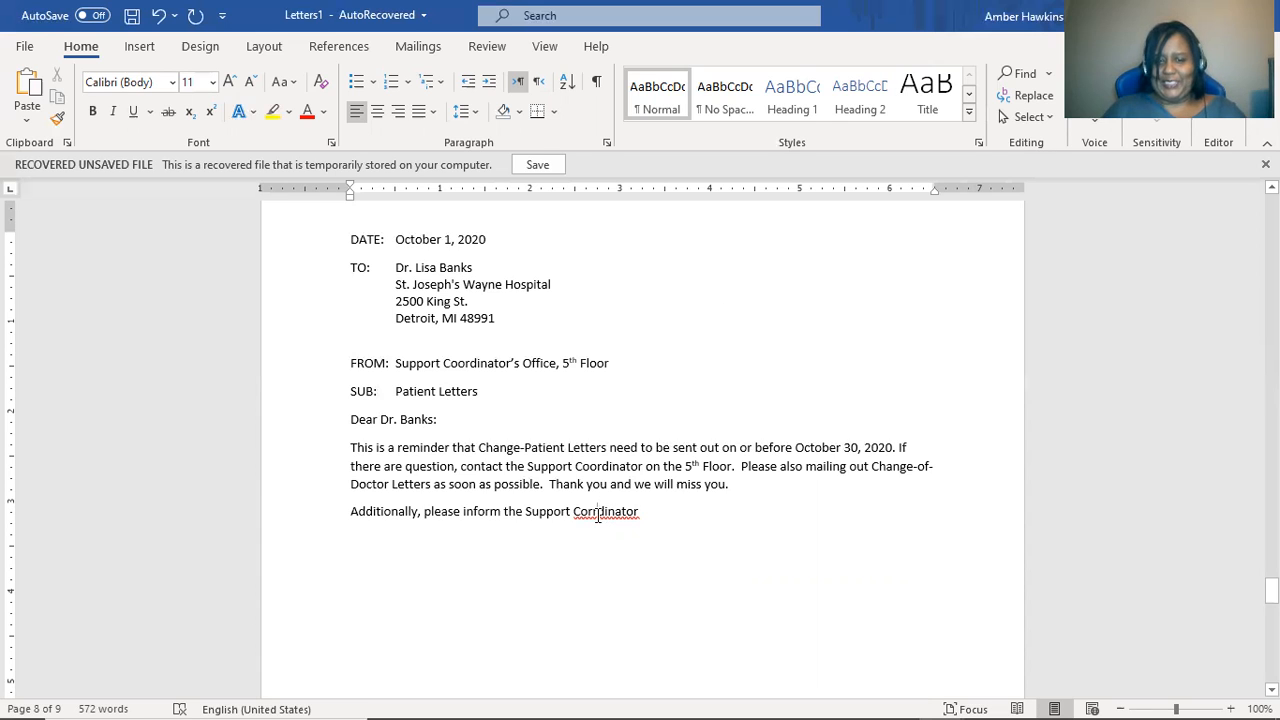
pyautogui.press('BackSpace')
pyautogui.write('o')
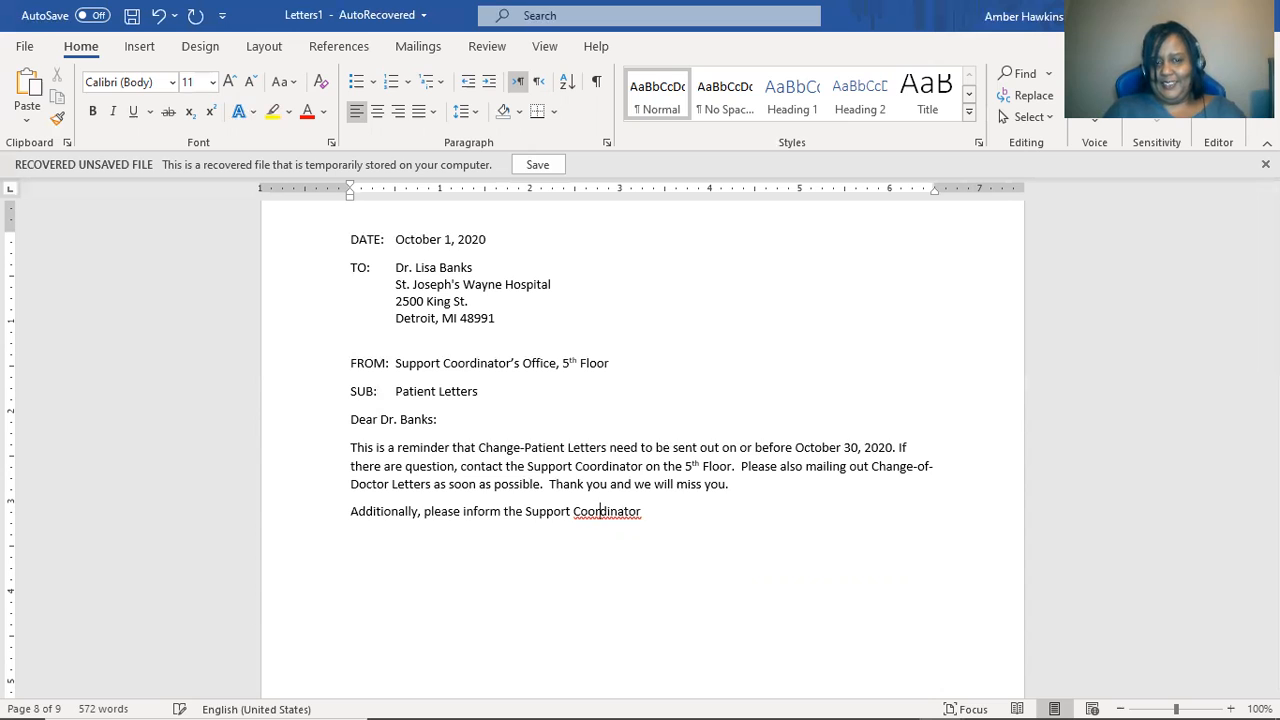
pyautogui.click(655, 508)
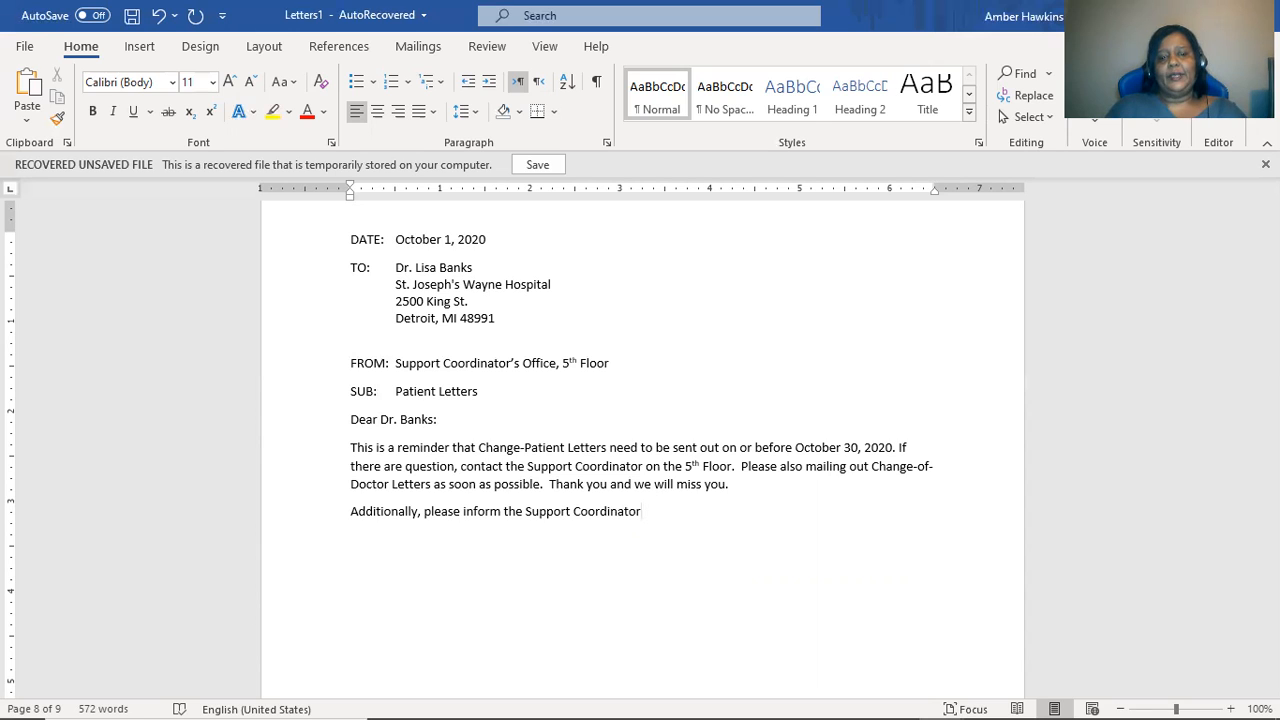
# Finish the paragraph asking for the name of the Doctor taking over, so we can update our records
pyautogui.write('the ne')
pyautogui.press('BackSpace')
pyautogui.press('BackSpace')
pyautogui.press('BackSpace')
pyautogui.press('BackSpace')
pyautogui.press('BackSpace')
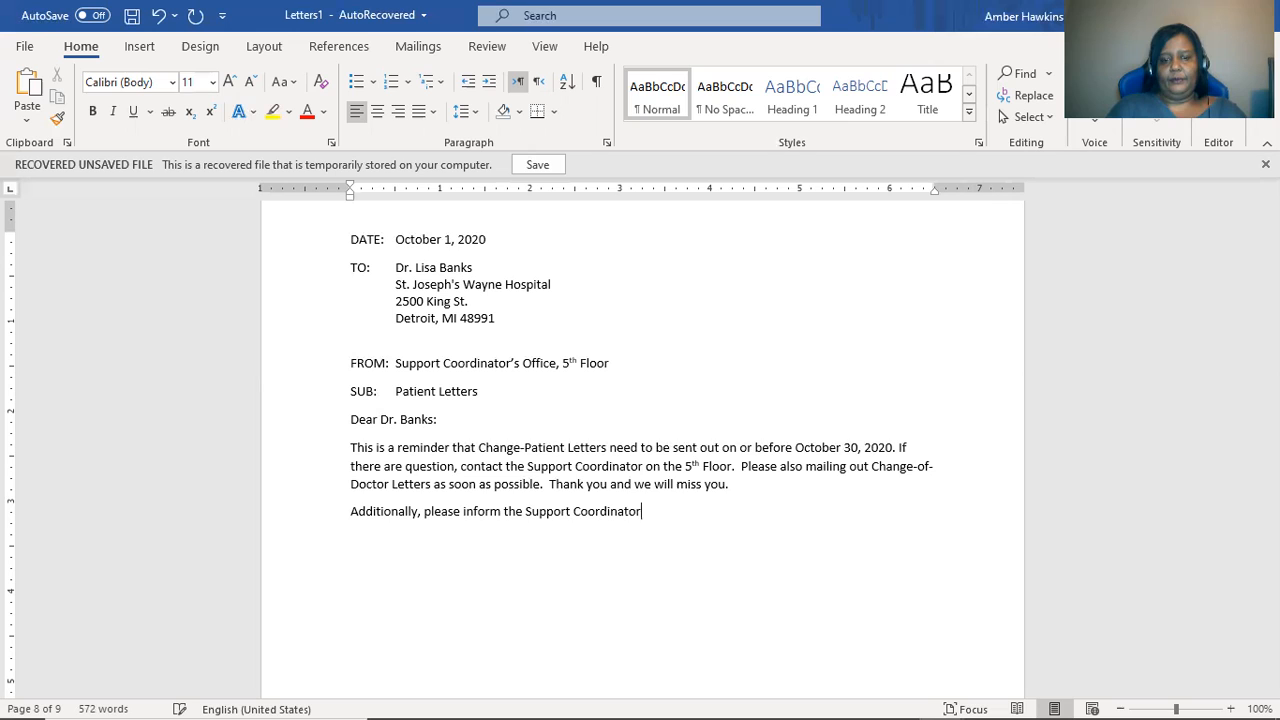
pyautogui.press('BackSpace')
pyautogui.press('BackSpace')
pyautogui.press('BackSpace')
pyautogui.press('BackSpace')
pyautogui.press('BackSpace')
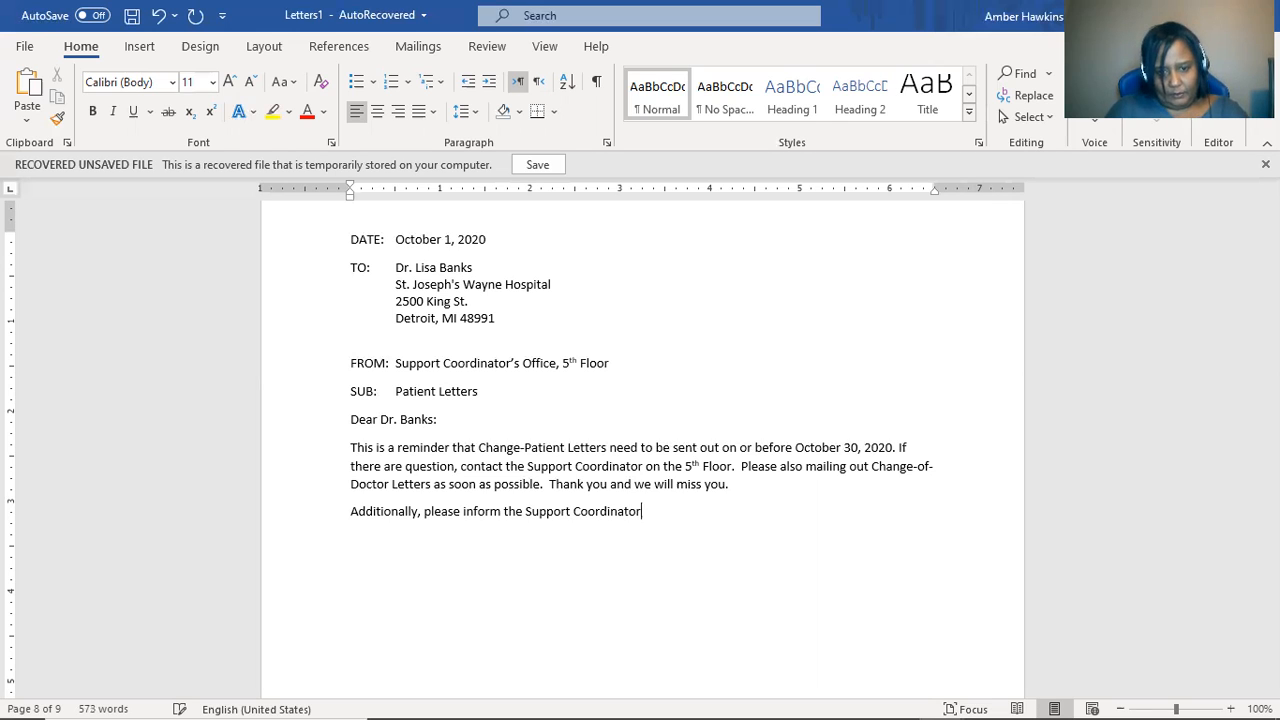
pyautogui.press('BackSpace')
pyautogui.write('r the name of the Doctor who wil l')
pyautogui.press('BackSpace')
pyautogui.press('BackSpace')
pyautogui.write('l')
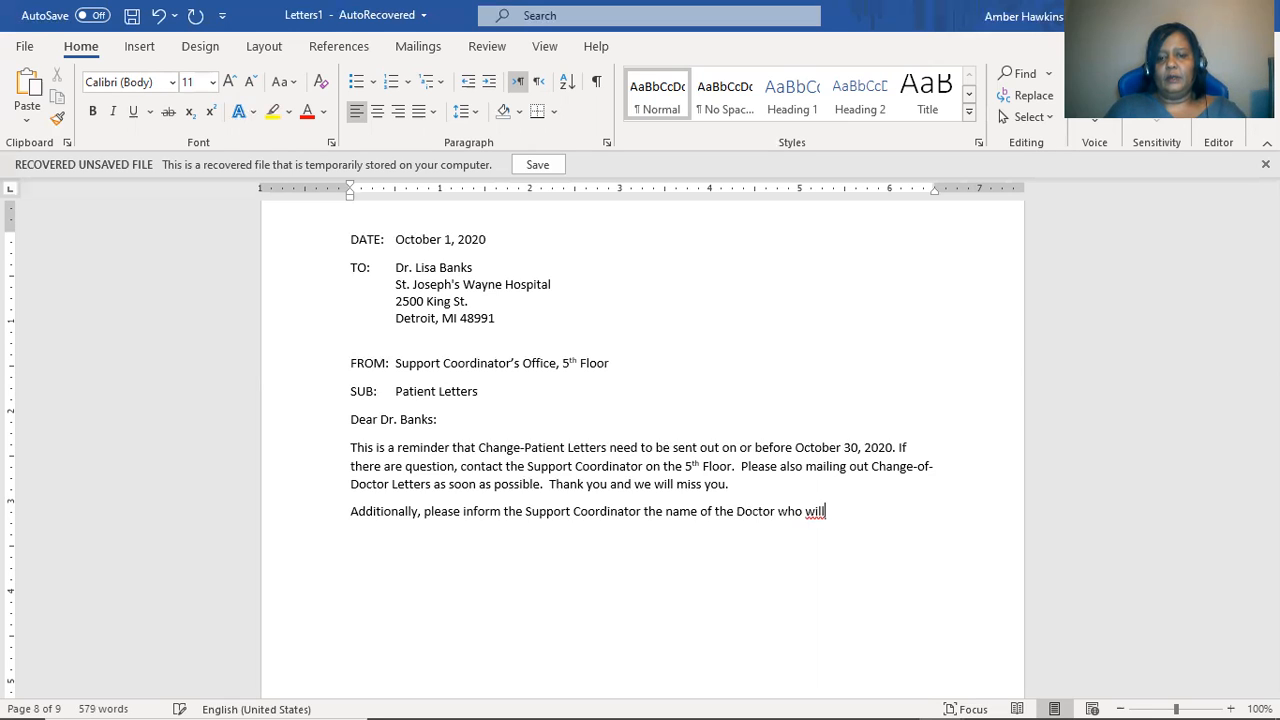
pyautogui.write(' be taking')
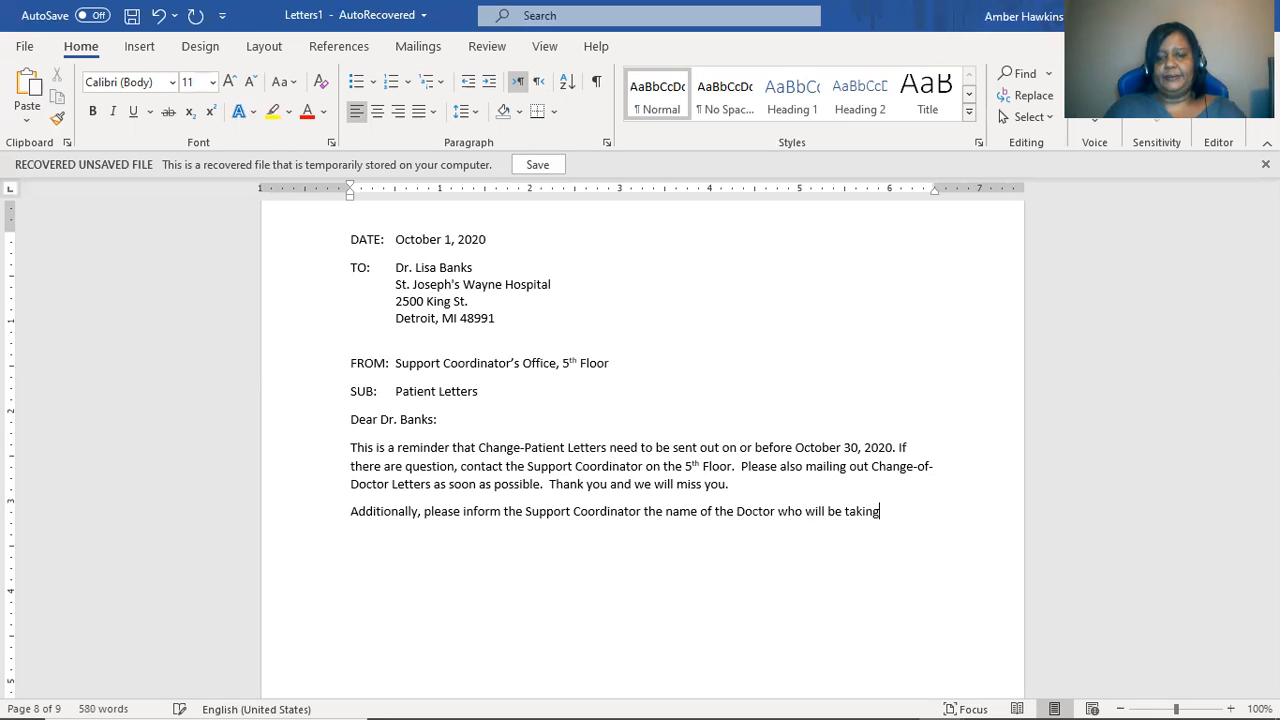
pyautogui.write(' over as as')
pyautogui.press('BackSpace')
pyautogui.press('BackSpace')
pyautogui.press('BackSpace')
pyautogui.write('so')
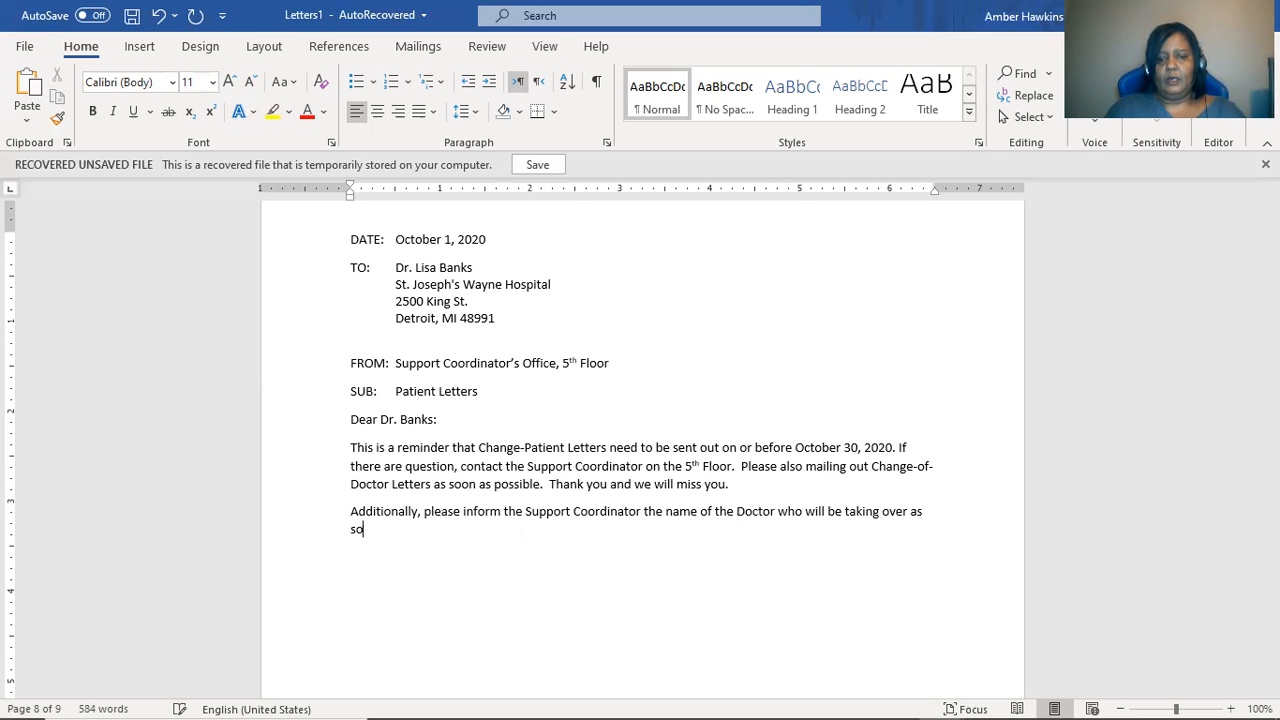
pyautogui.write('on as possible so we can up')
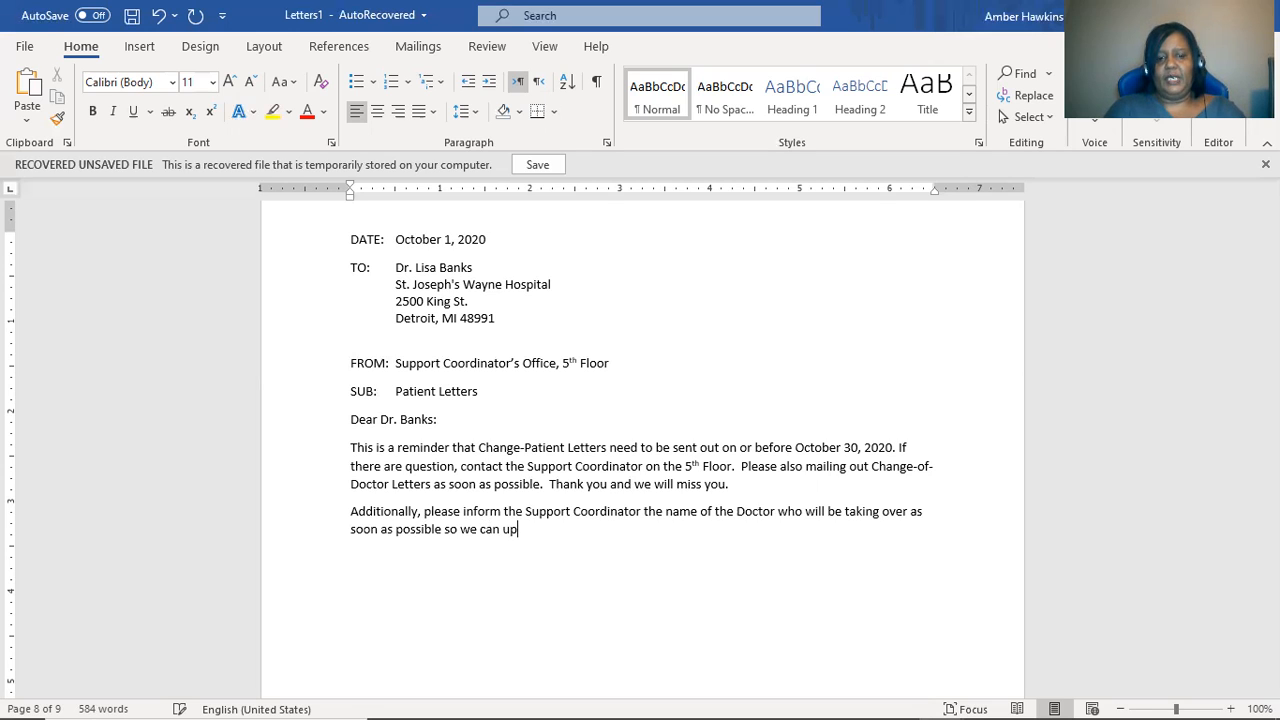
pyautogui.write('date our rec')
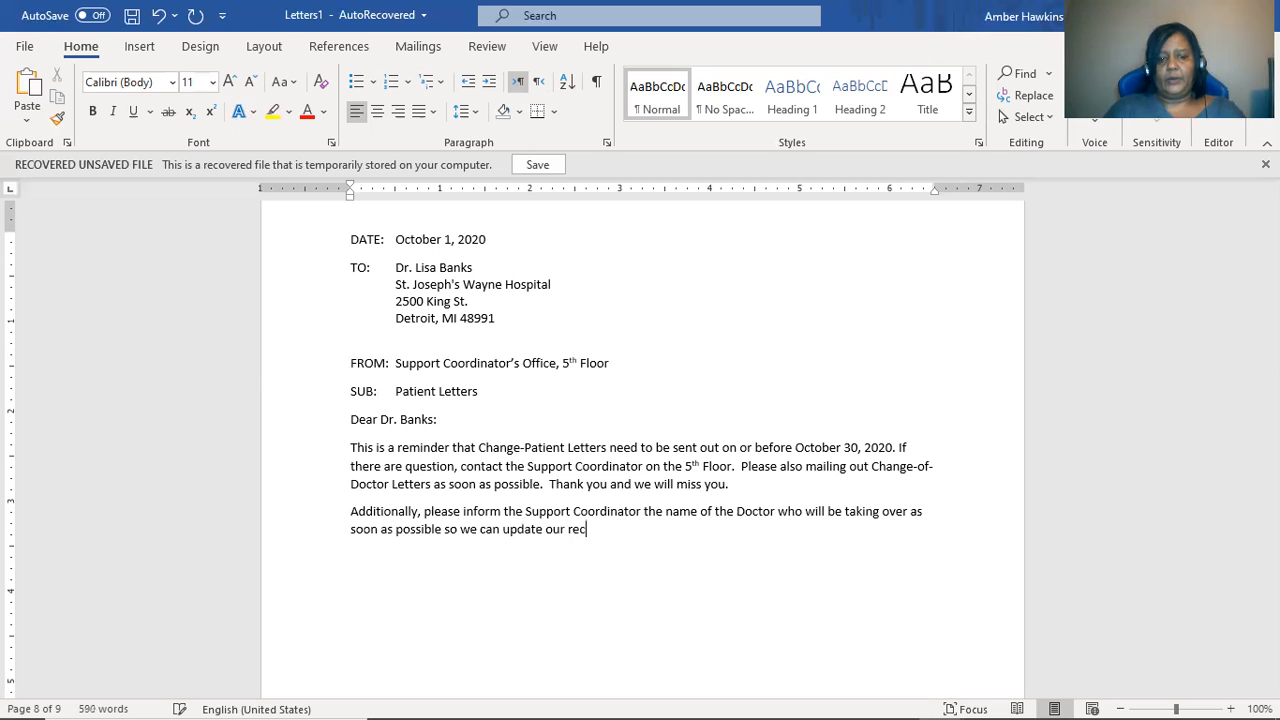
pyautogui.write('ords.')
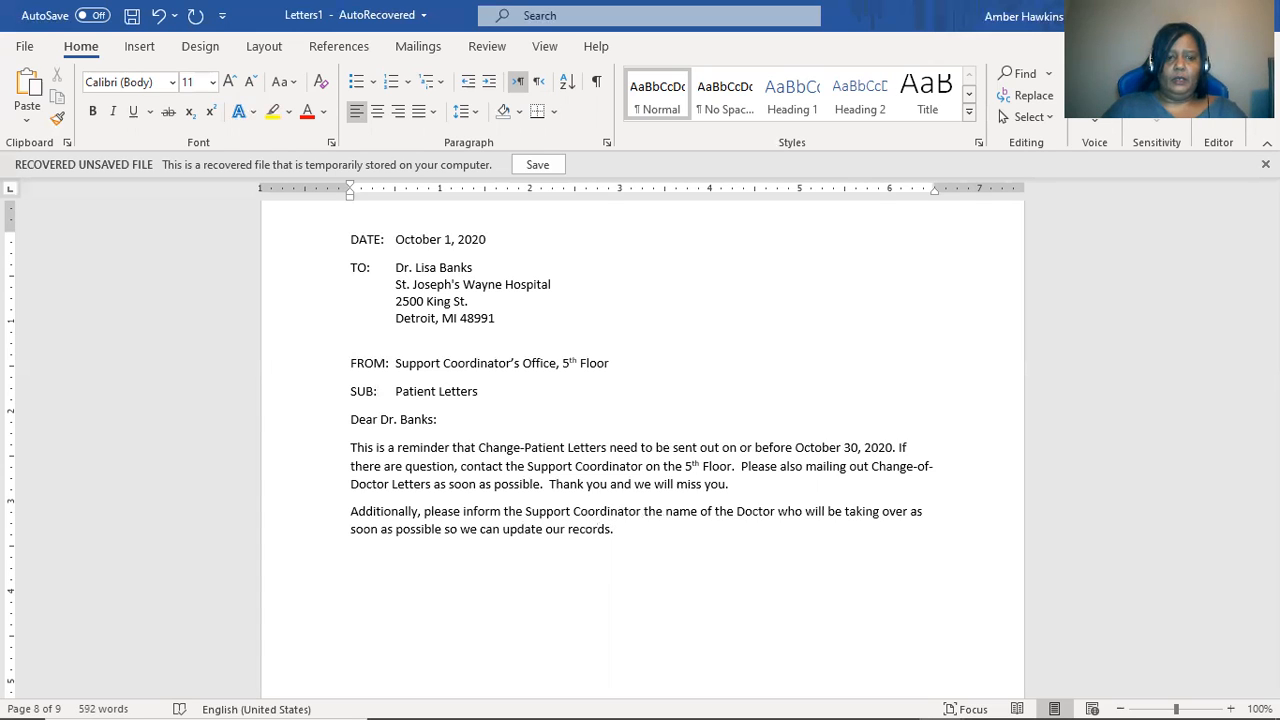
# Select the new Additionally paragraph and copy it
pyautogui.moveTo(350, 513); pyautogui.dragTo(631, 526)
pyautogui.hotkey('ctrl', 'c')
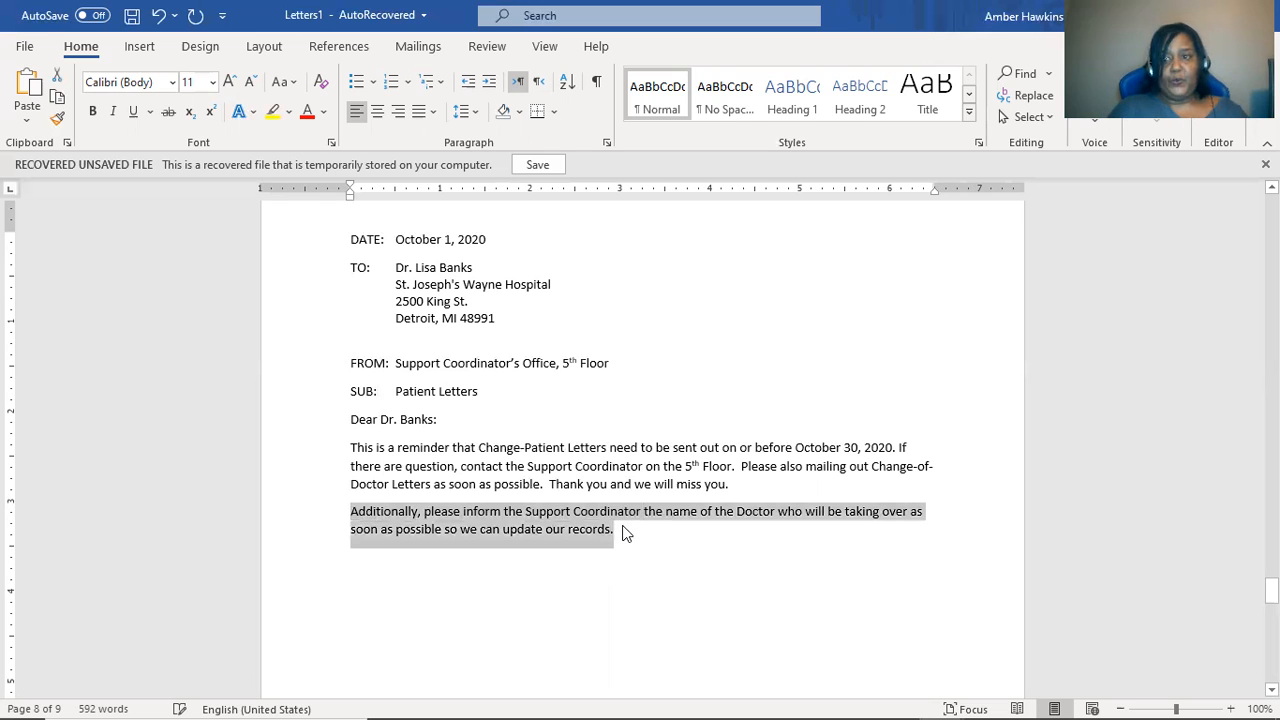
pyautogui.press('Right')
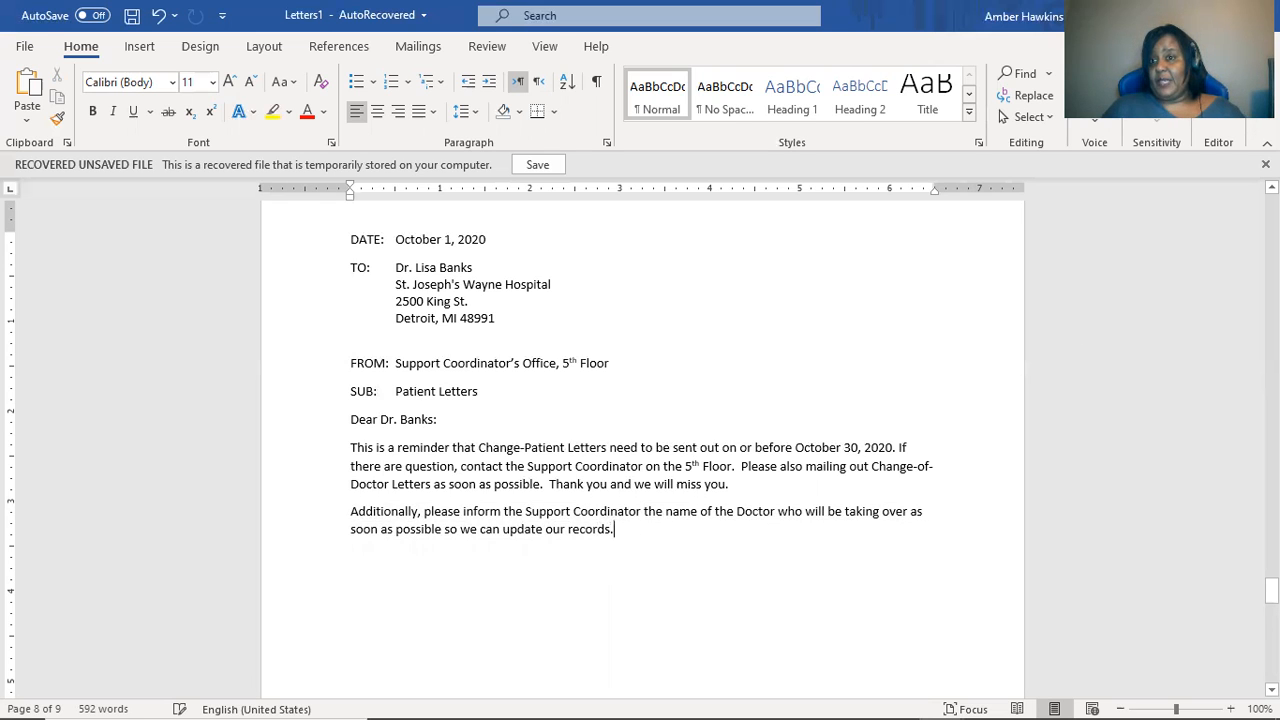
pyautogui.scroll(-10, 890, 611)
# Paste the Additionally paragraph onto the empty line below the next letter's body text
pyautogui.click(890, 611)
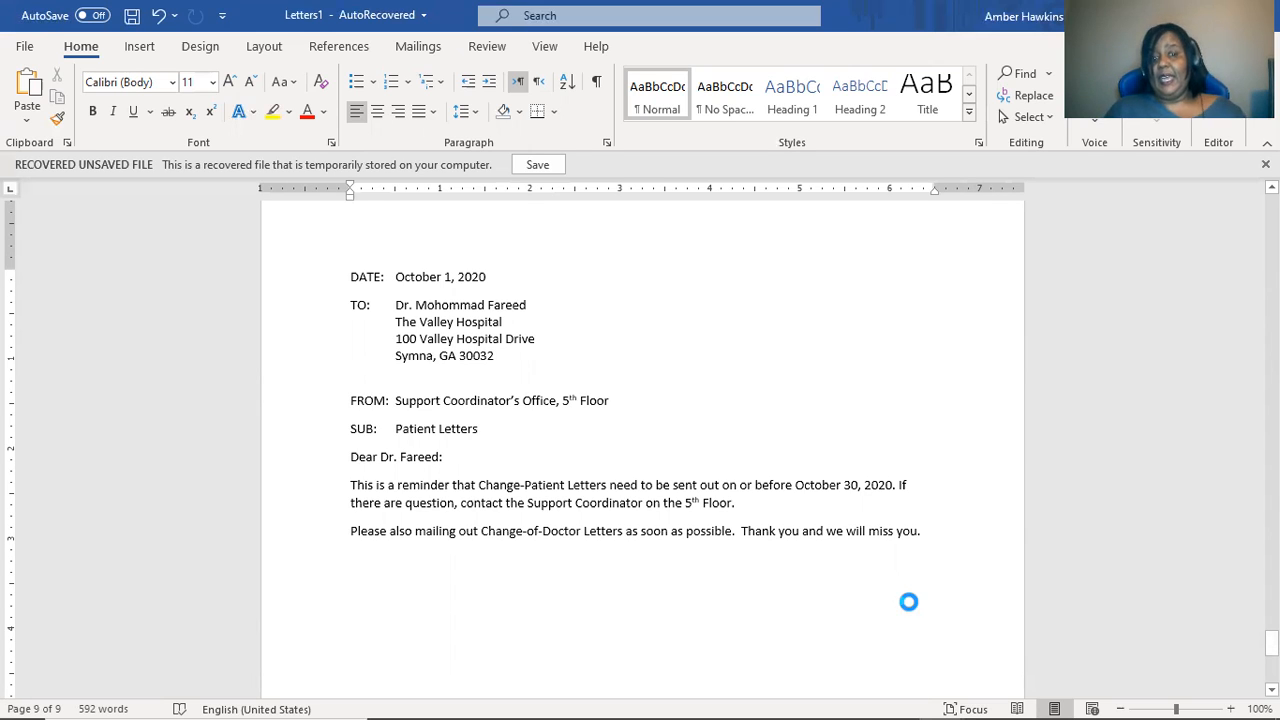
pyautogui.hotkey('ctrl', 'v')
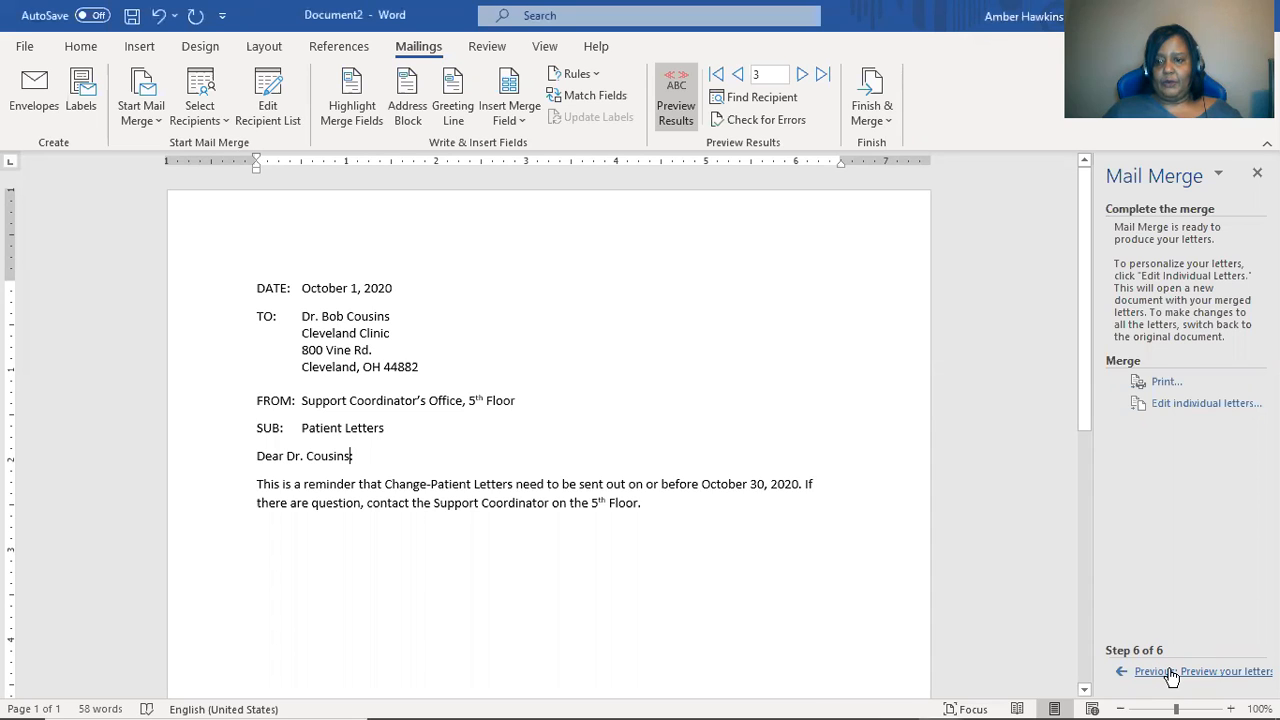
# Recheck the merge fields by stepping back to step 4 and forward to step 6, then open Finish & Merge
pyautogui.click(1170, 672)
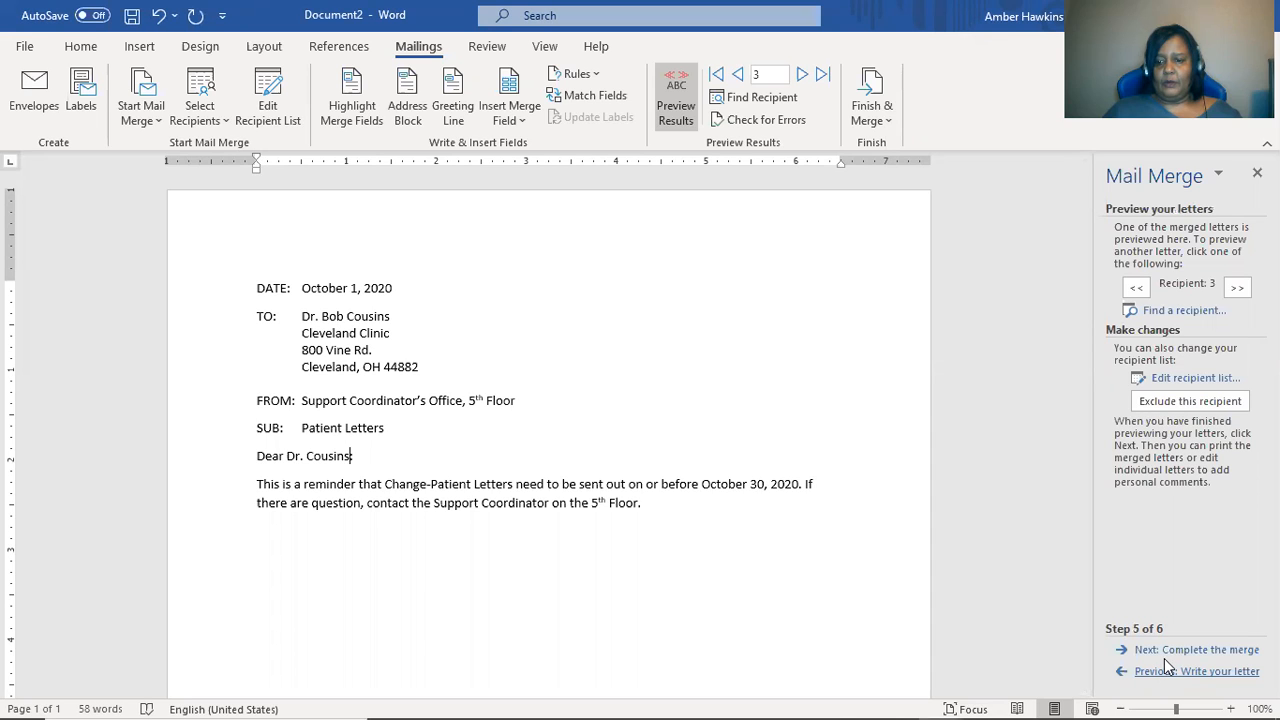
pyautogui.click(1168, 671)
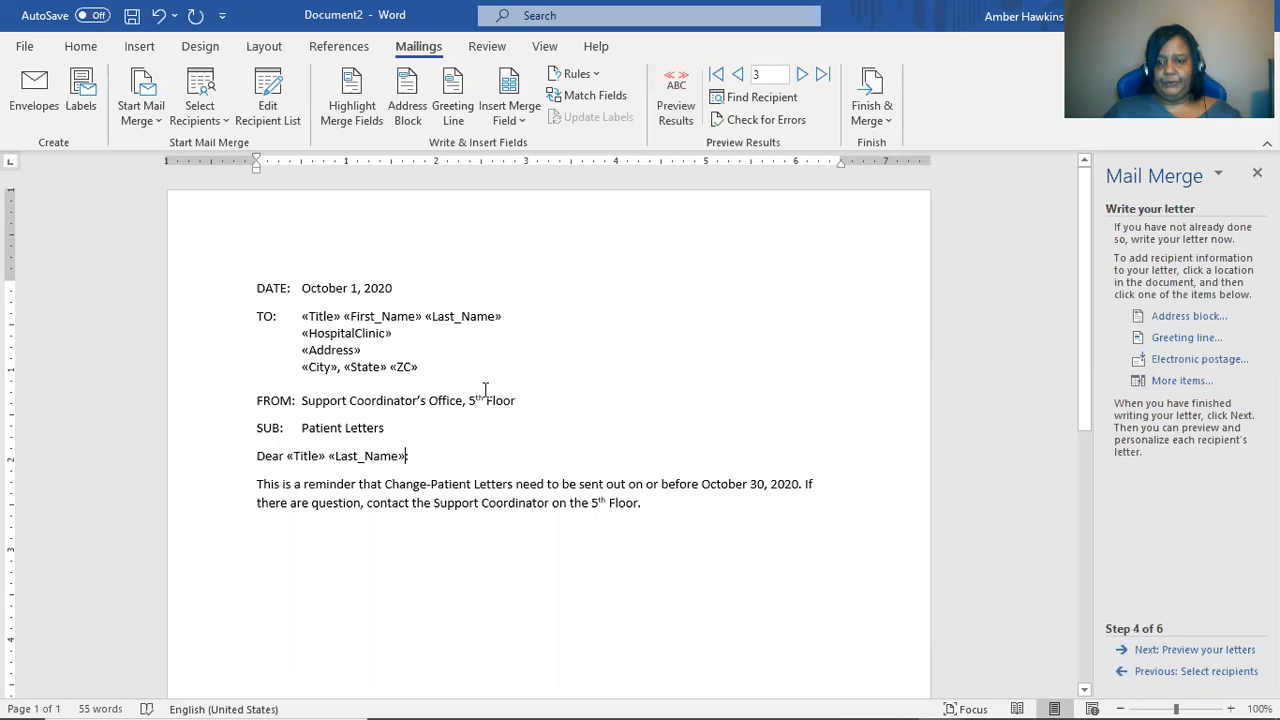
pyautogui.click(1160, 651)
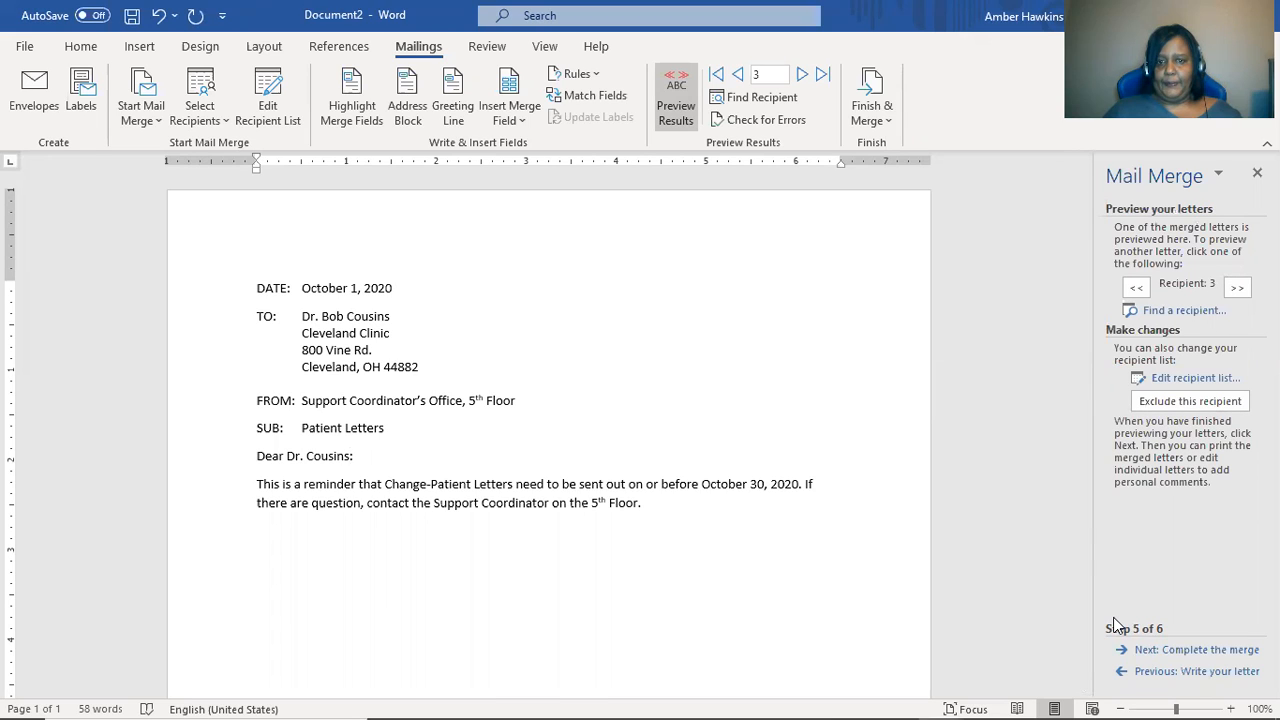
pyautogui.click(1156, 652)
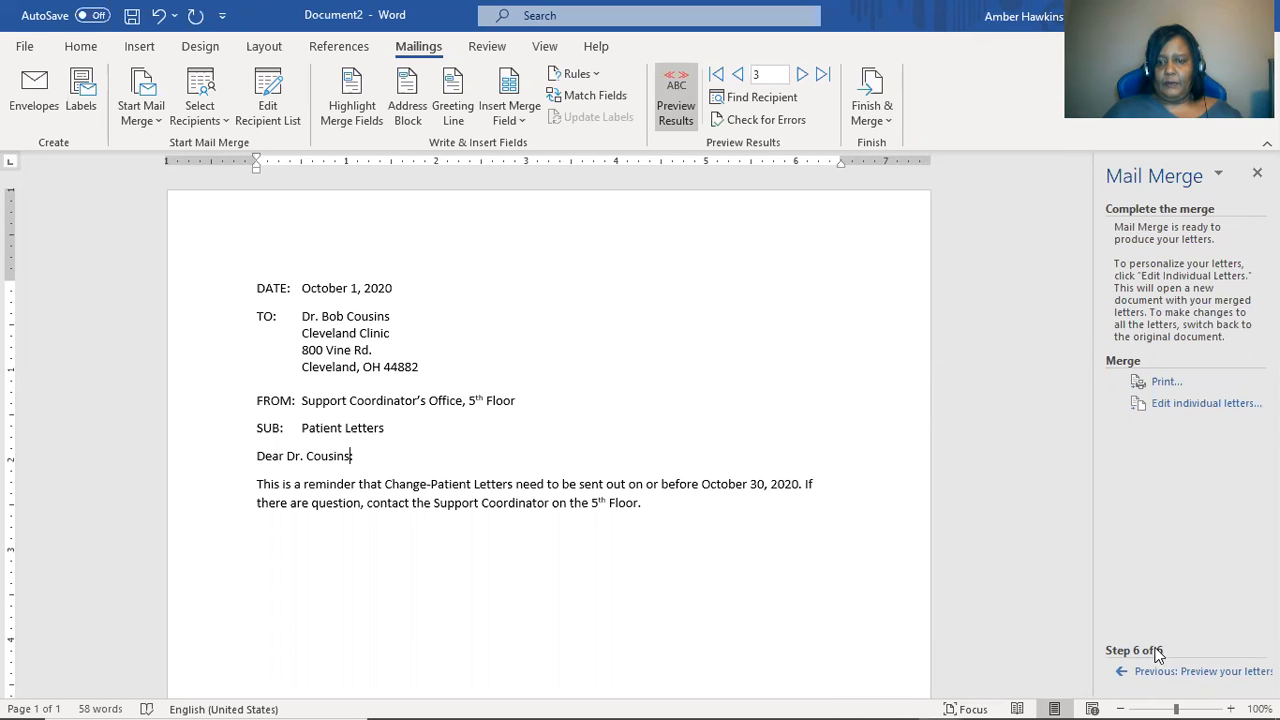
pyautogui.click(887, 128)
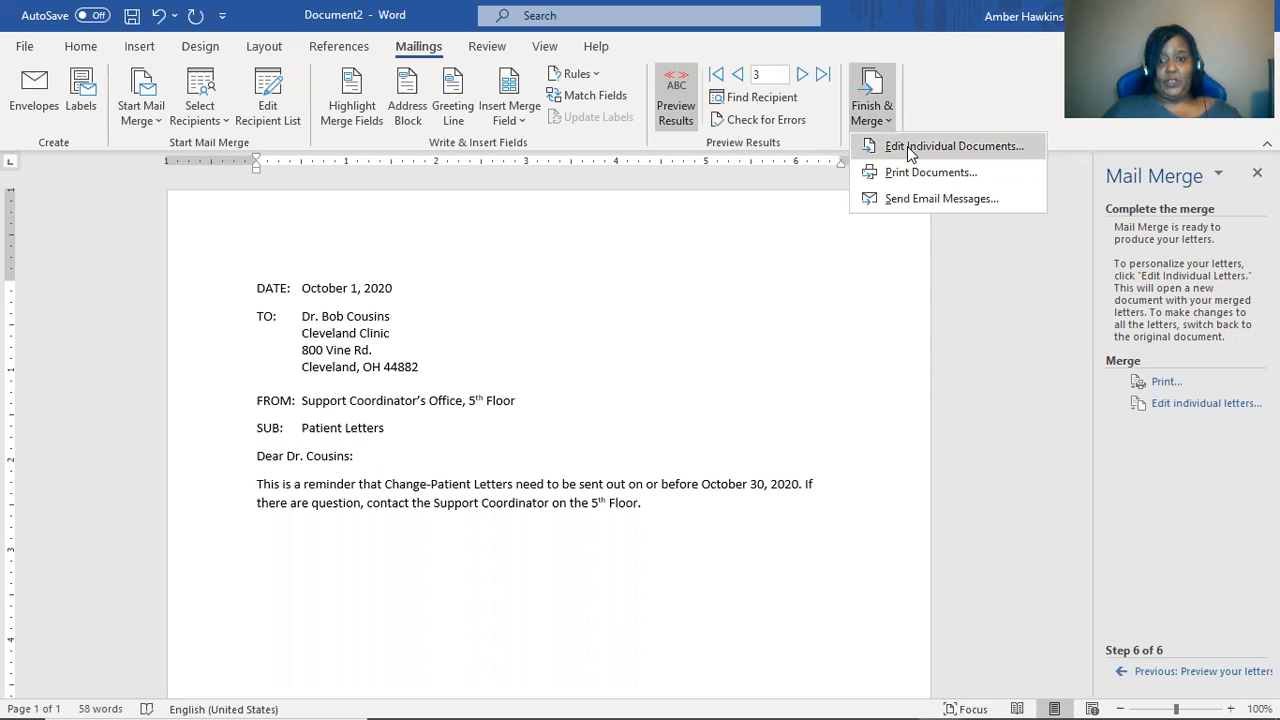
# Choose Edit Individual Documents and limit the merge to records from 2 to 7
pyautogui.click(911, 148)
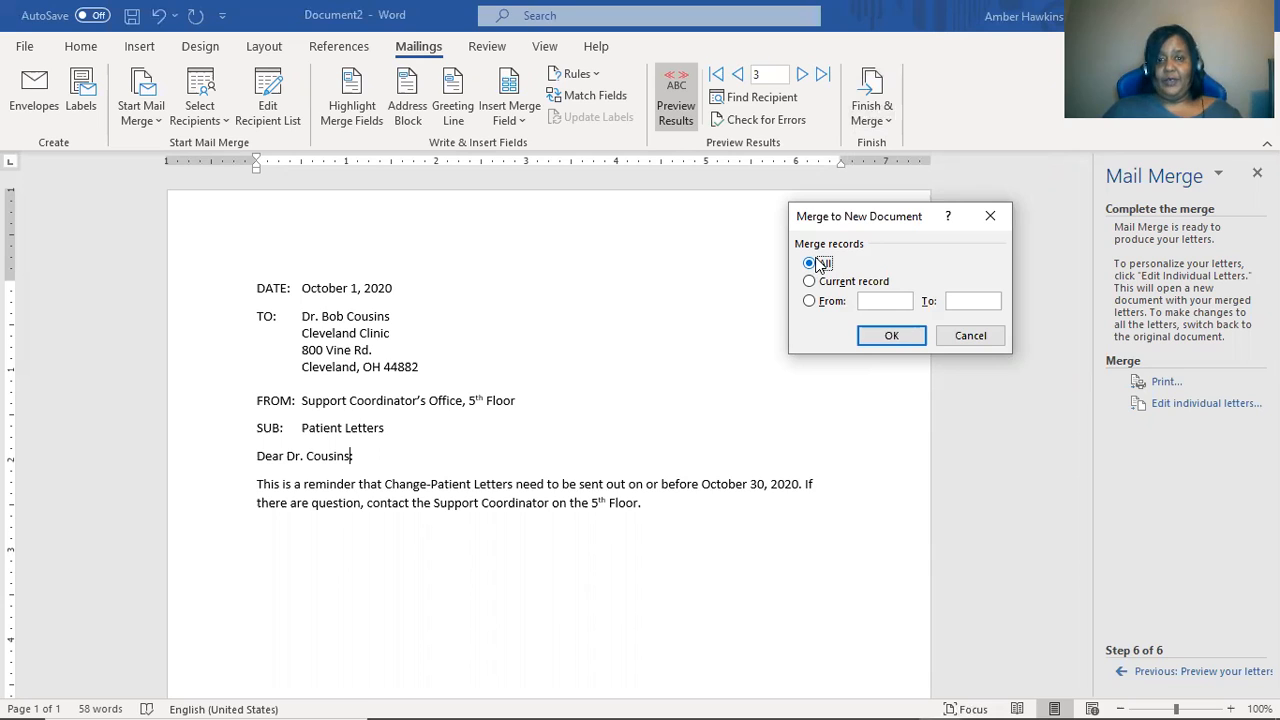
pyautogui.click(886, 300)
pyautogui.write('2')
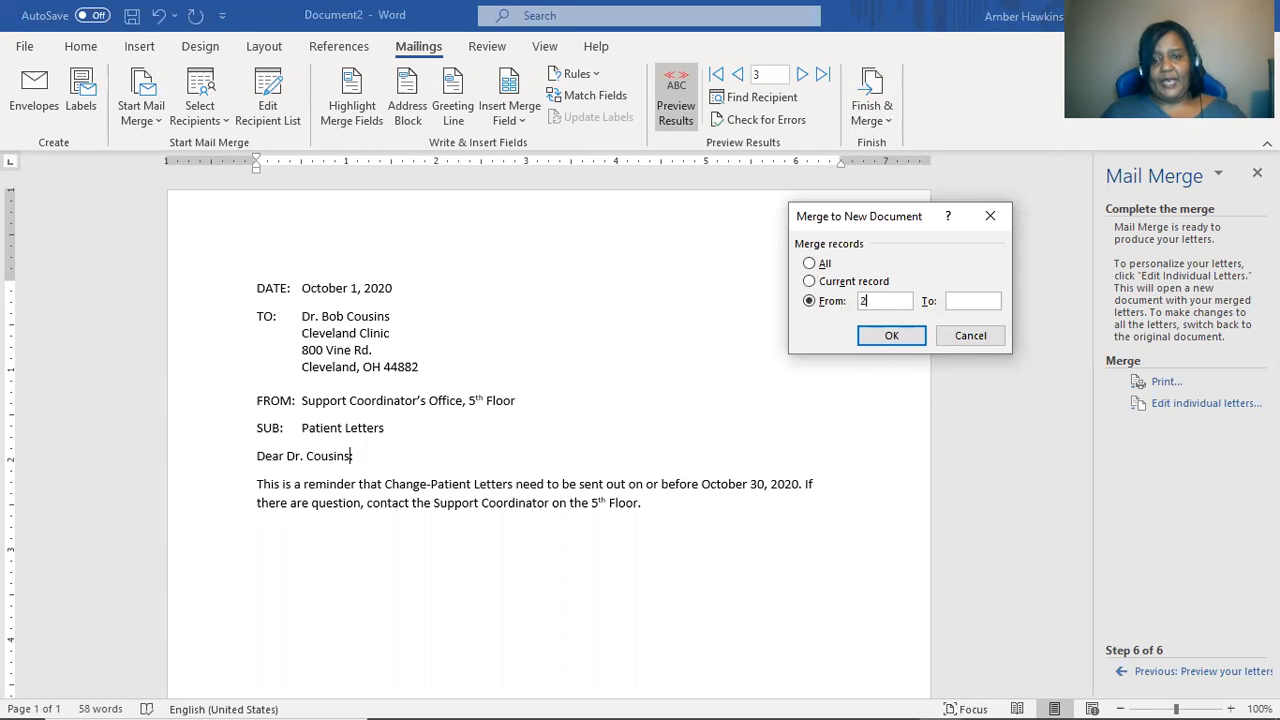
pyautogui.click(955, 299)
pyautogui.write('7')
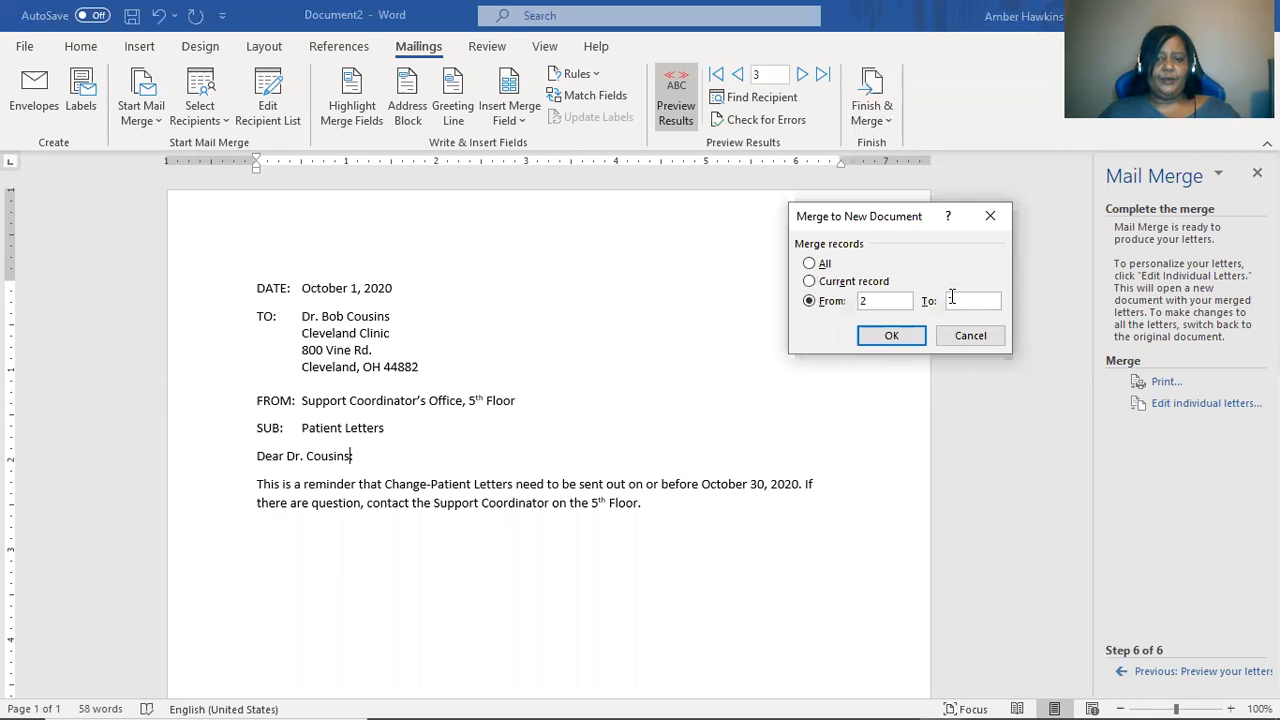
pyautogui.write('7')
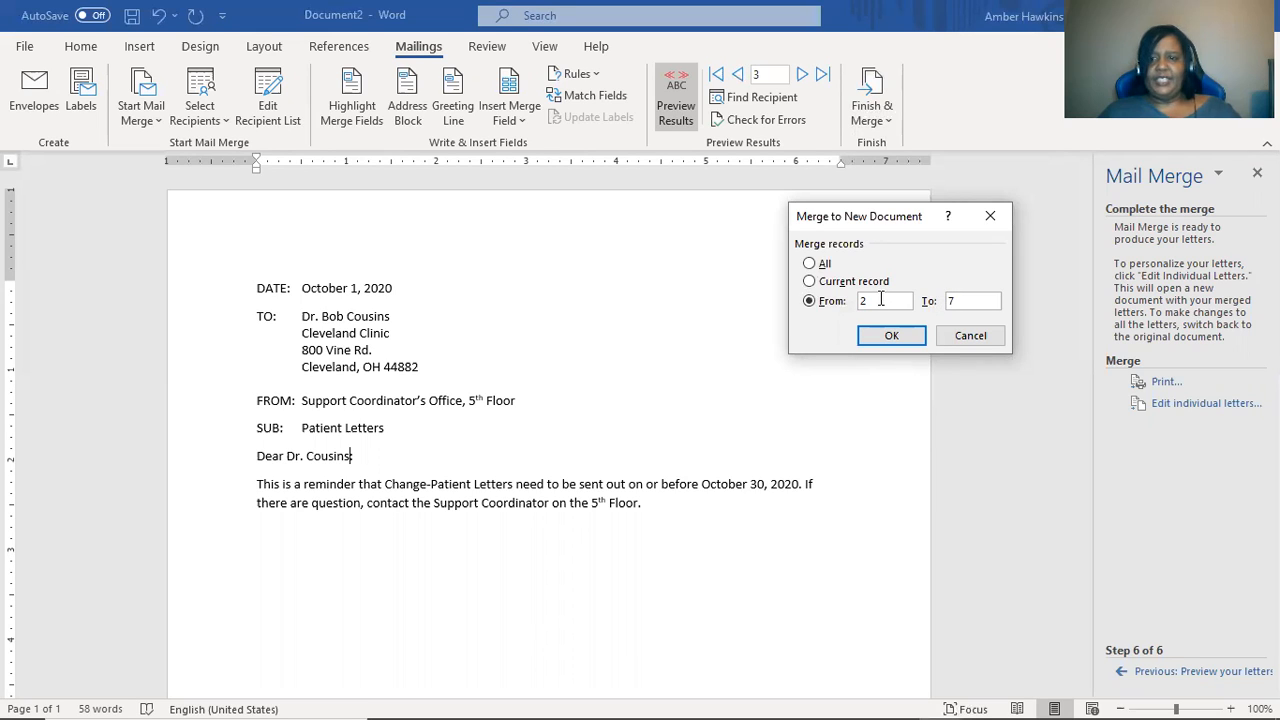